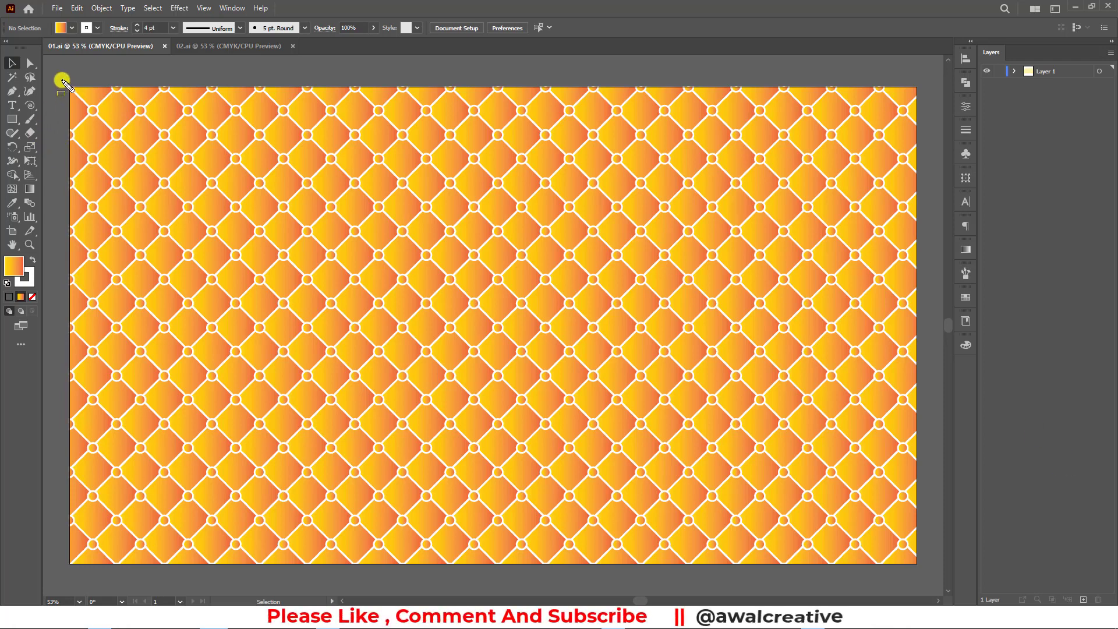
Compare the orange and grey-and-red pattern documents, ending on the orange 01.ai
left_click_drag(63, 83, 929, 574)
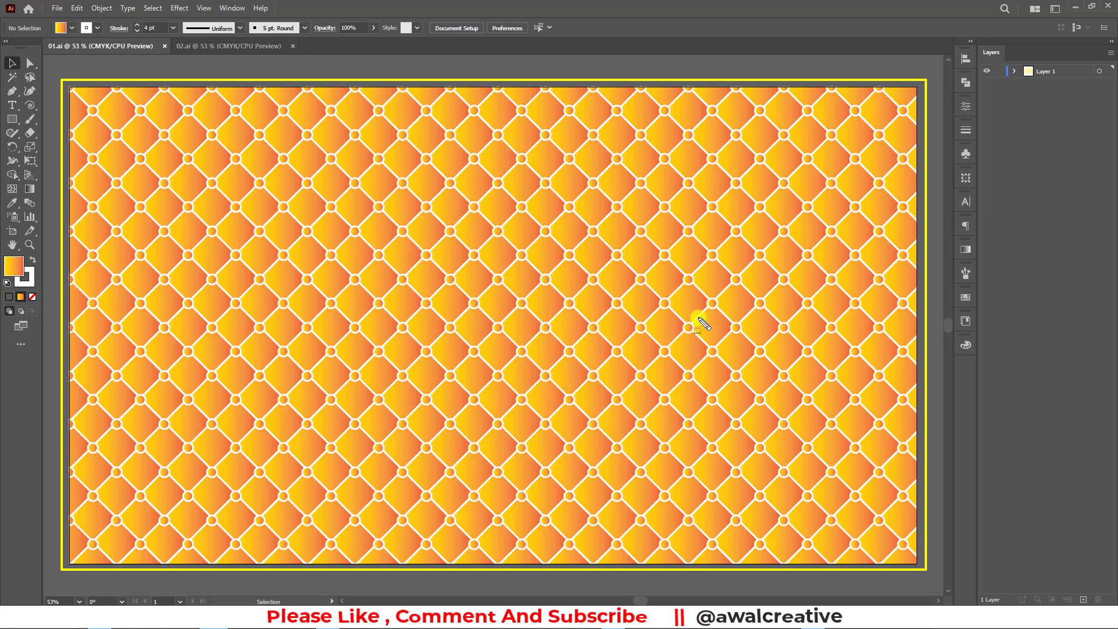
key("Escape")
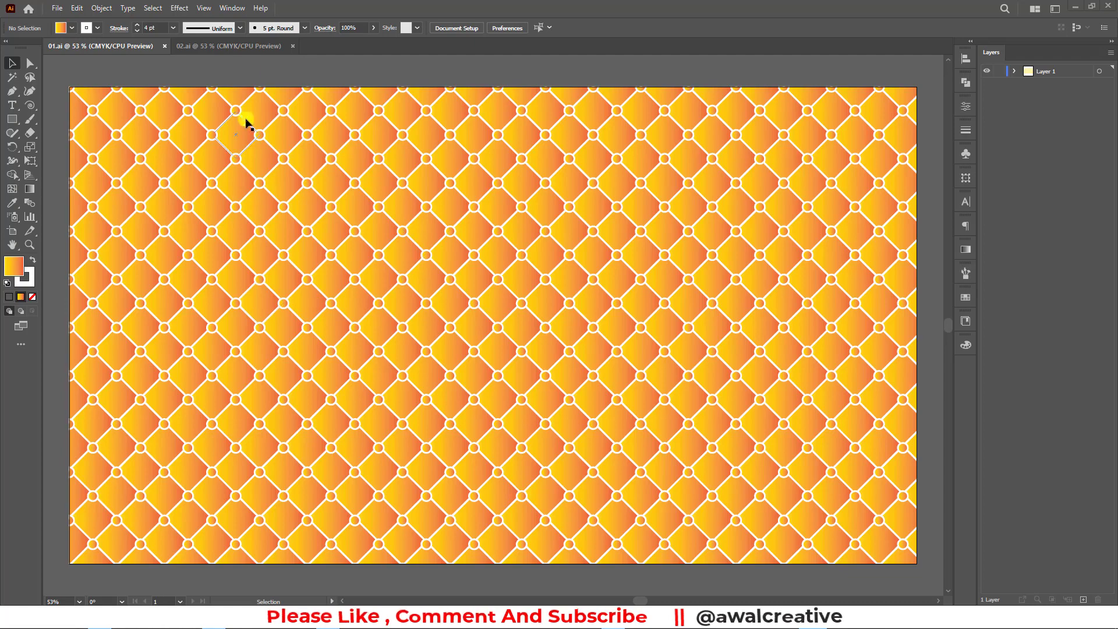
left_click(234, 48)
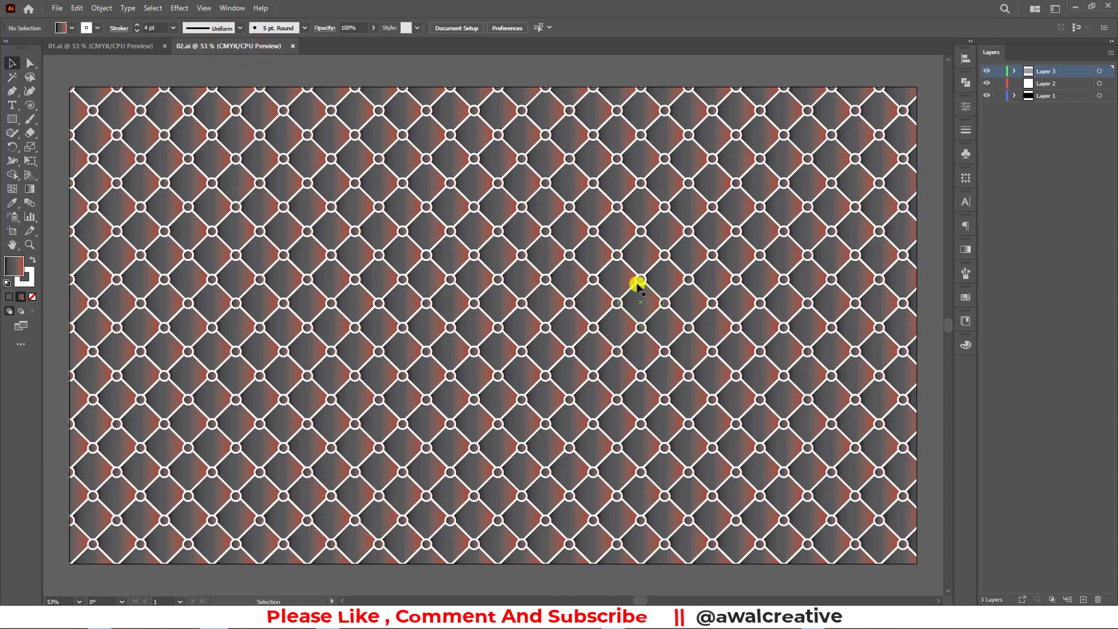
left_click(140, 51)
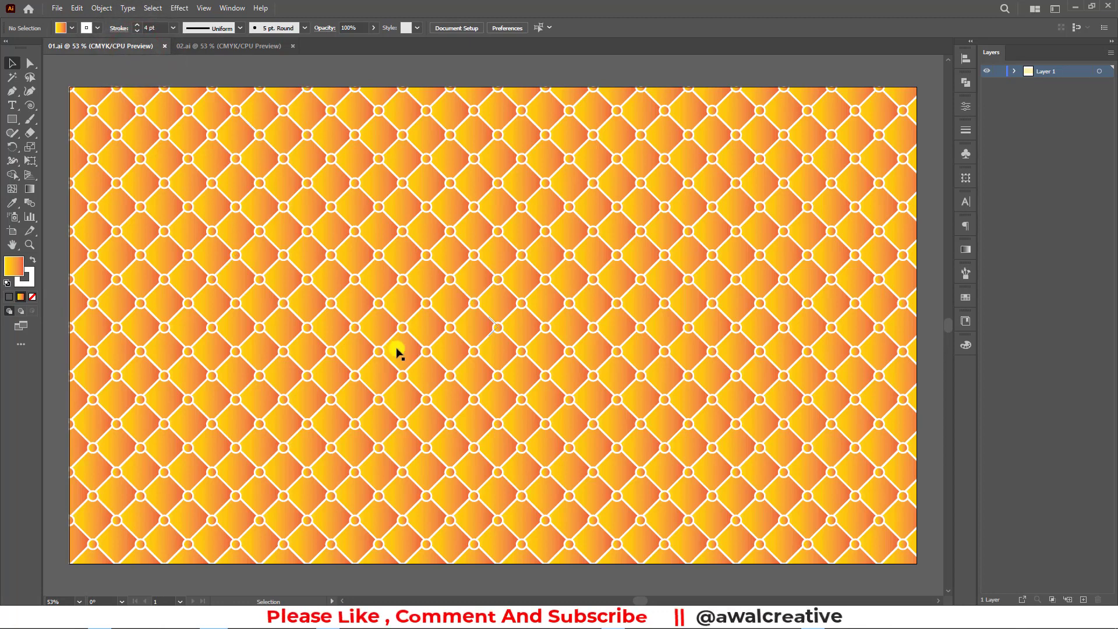
left_click(197, 46)
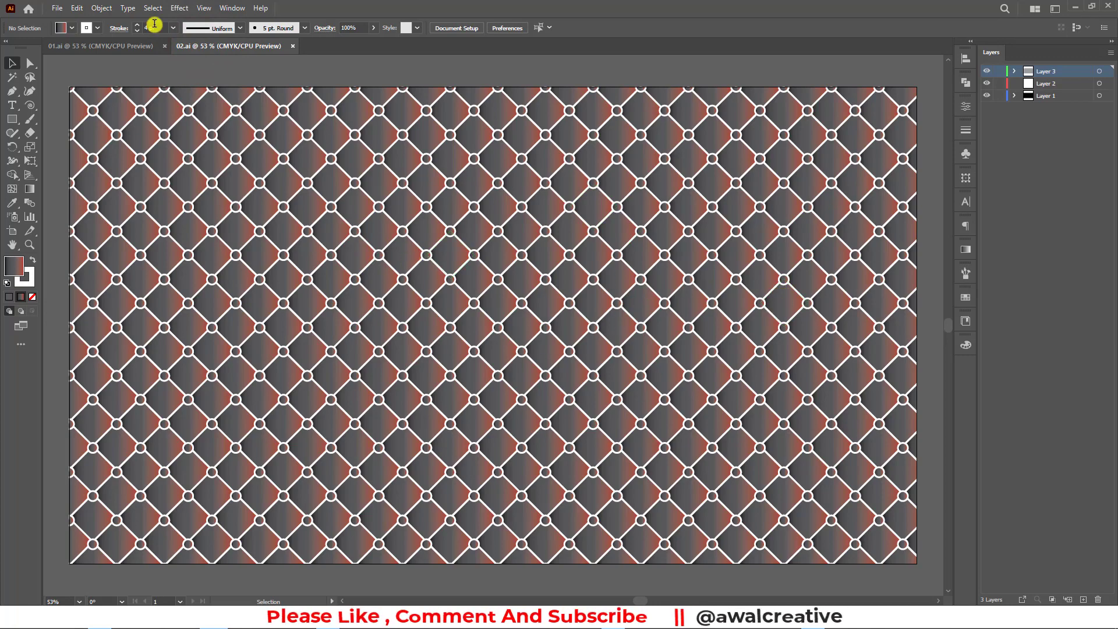
left_click(126, 49)
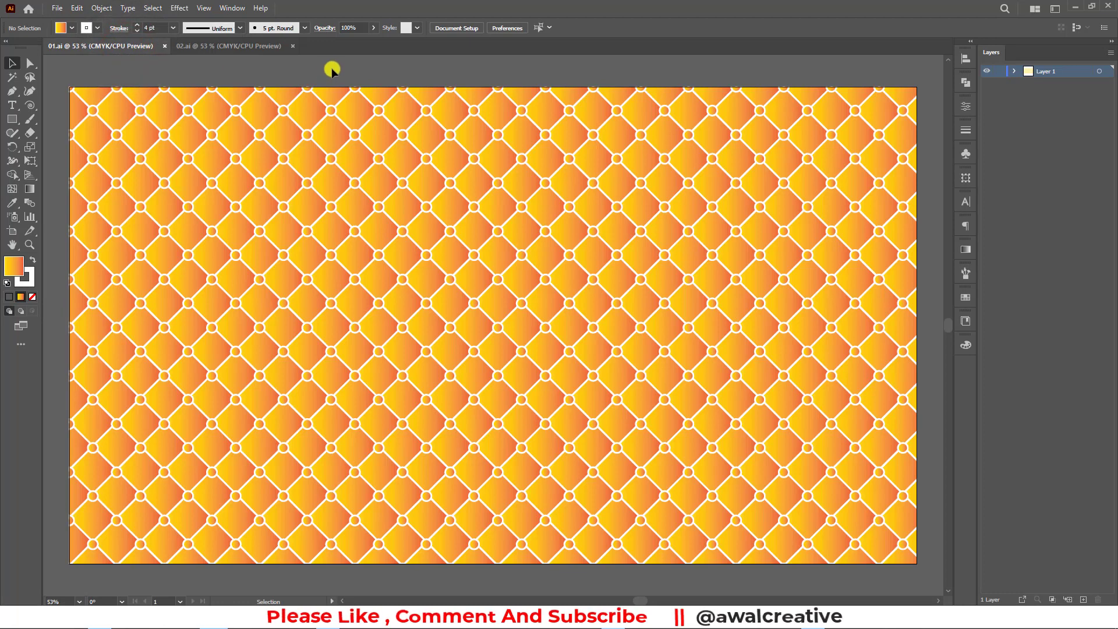
left_click(353, 62)
left_click(229, 49)
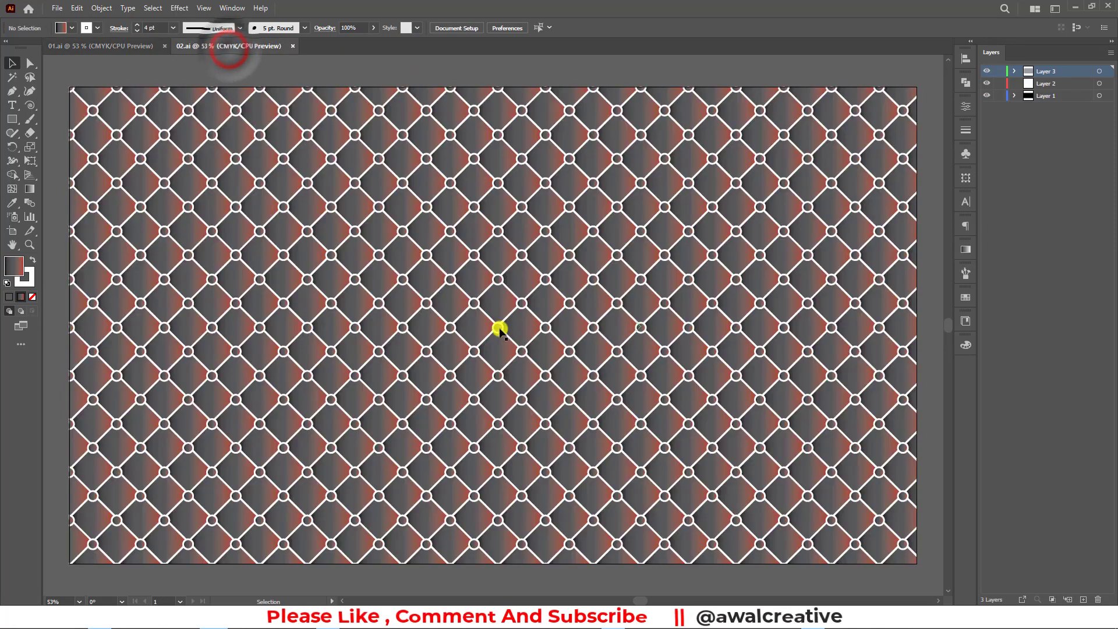
left_click(88, 59)
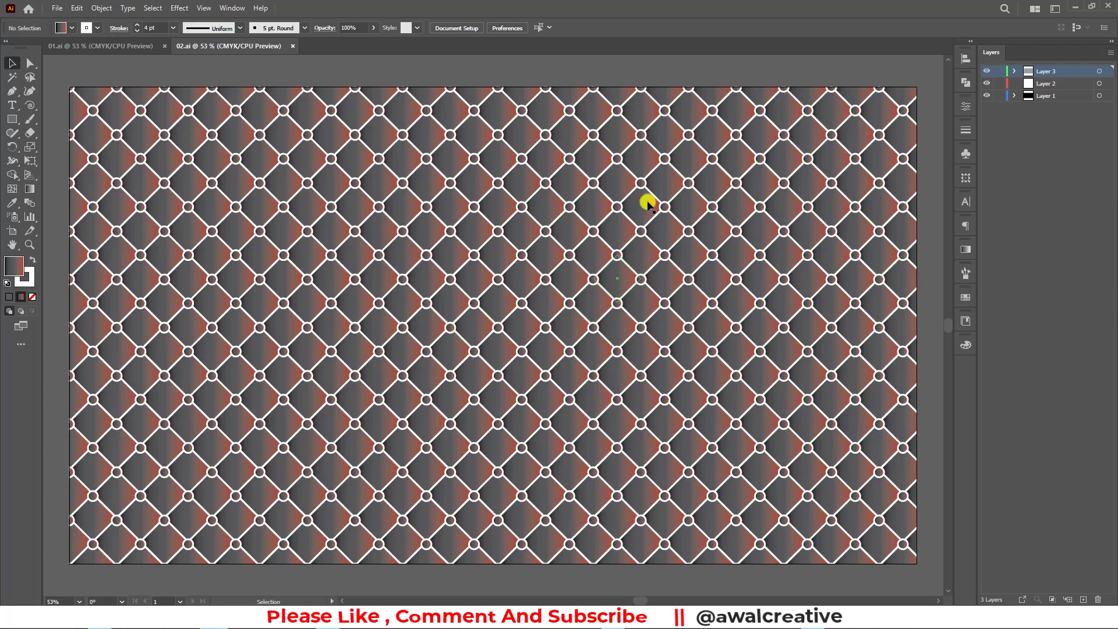
left_click(85, 46)
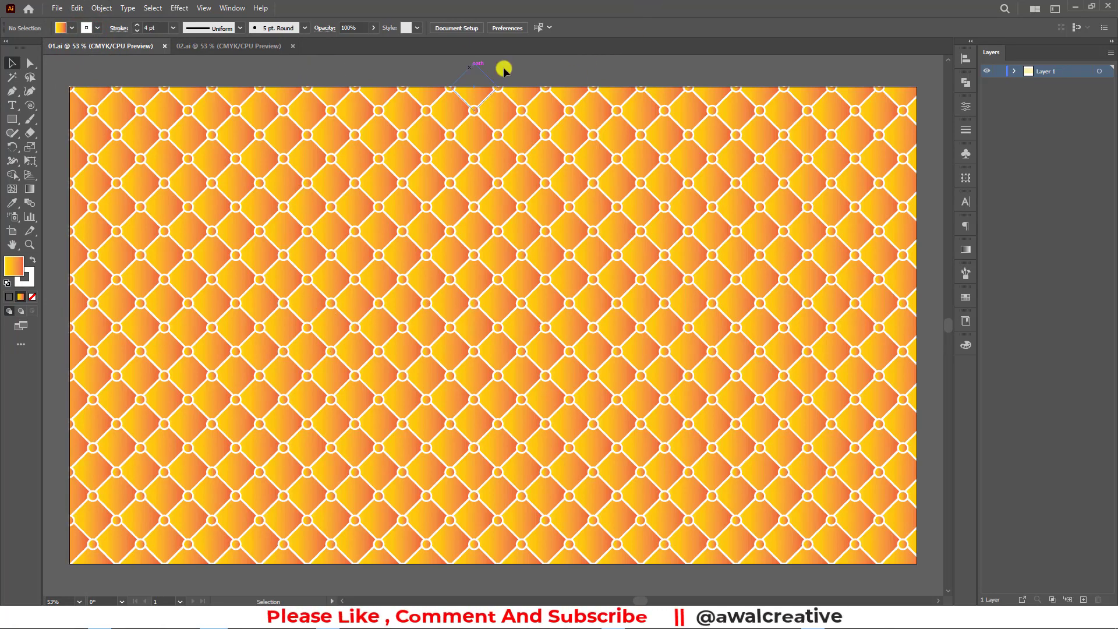
left_click(700, 62)
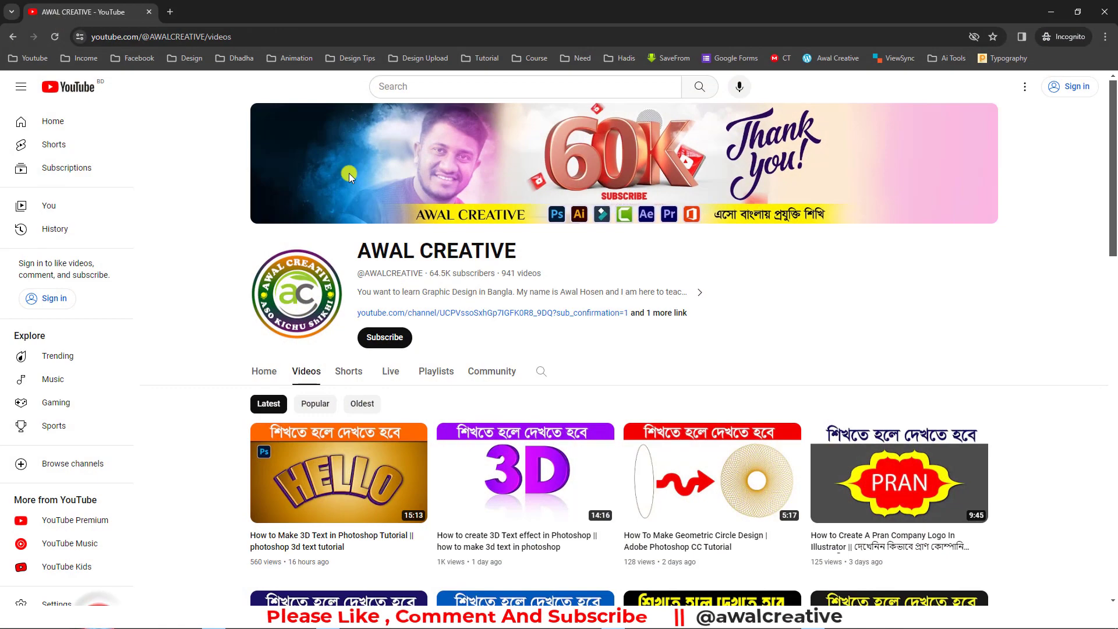
Highlight the channel name, scroll the YouTube Videos tab, then minimize the browser
left_click_drag(358, 250, 522, 251)
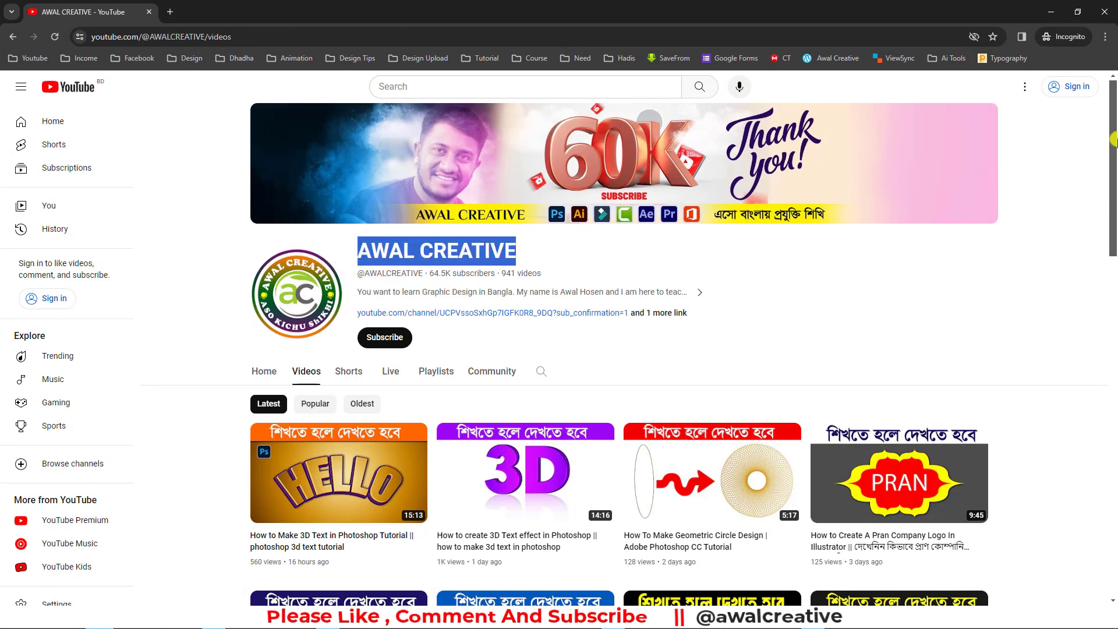
left_click_drag(1112, 133, 1112, 515)
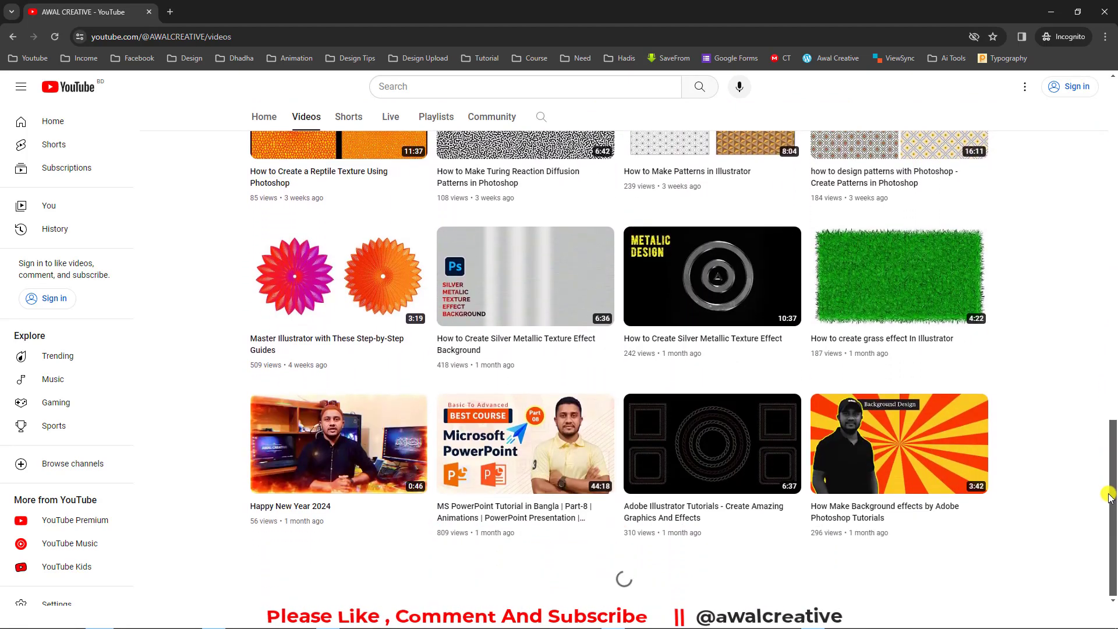
mouse_move(1114, 278)
left_mouse_down()
mouse_move(1109, 478)
mouse_move(727, 277)
left_mouse_up()
left_click(772, 256)
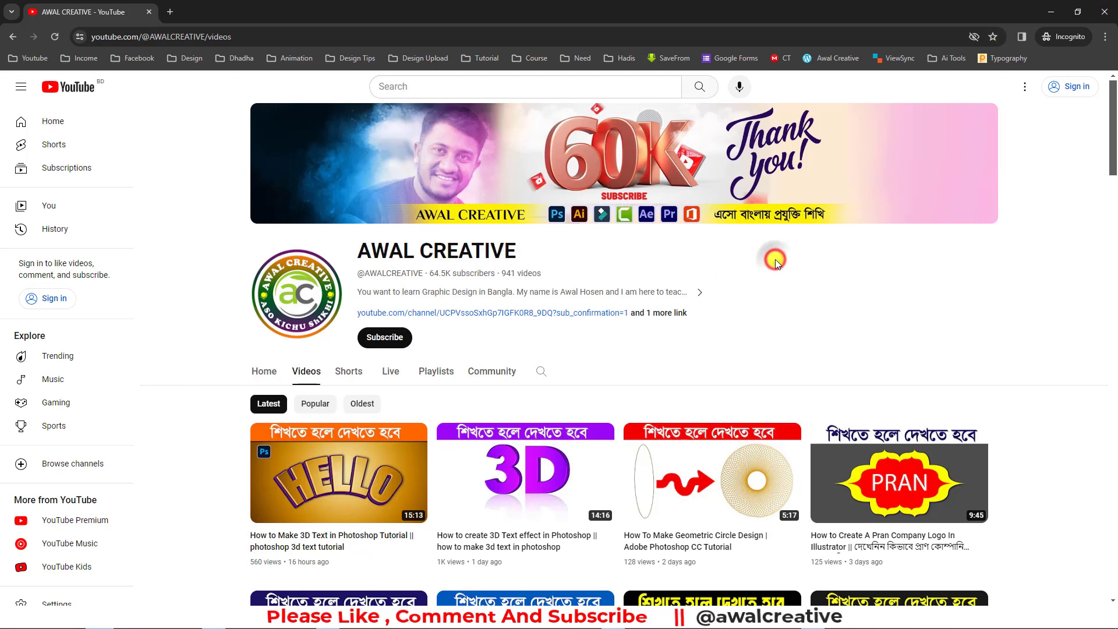
left_click(1049, 7)
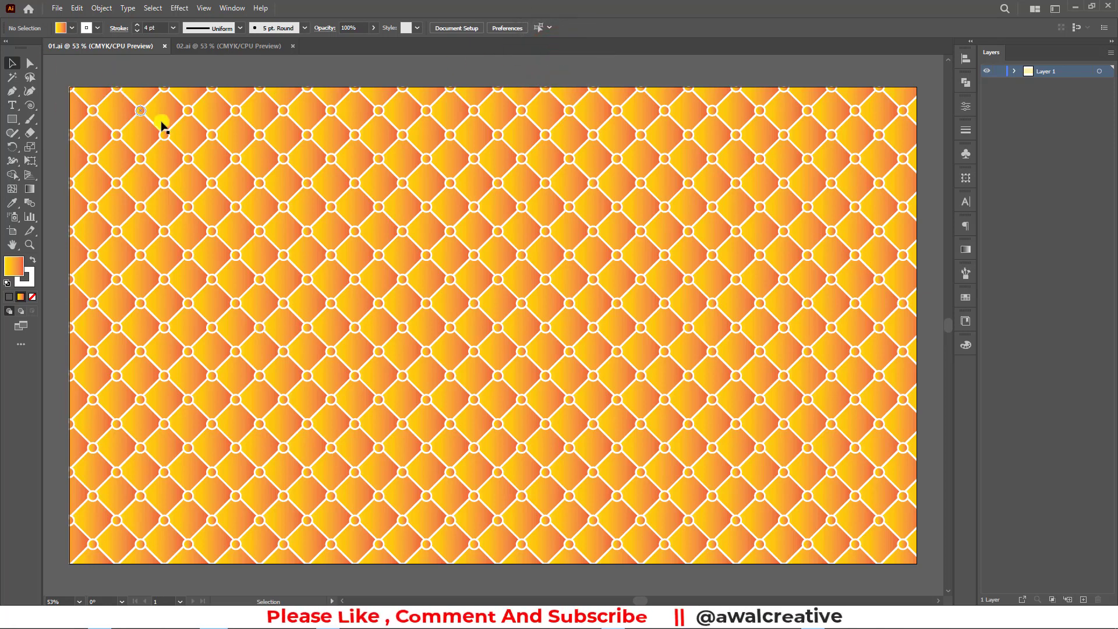
Create a new 1920 × 1080 px document in Pixels from the recent preset
left_click(59, 7)
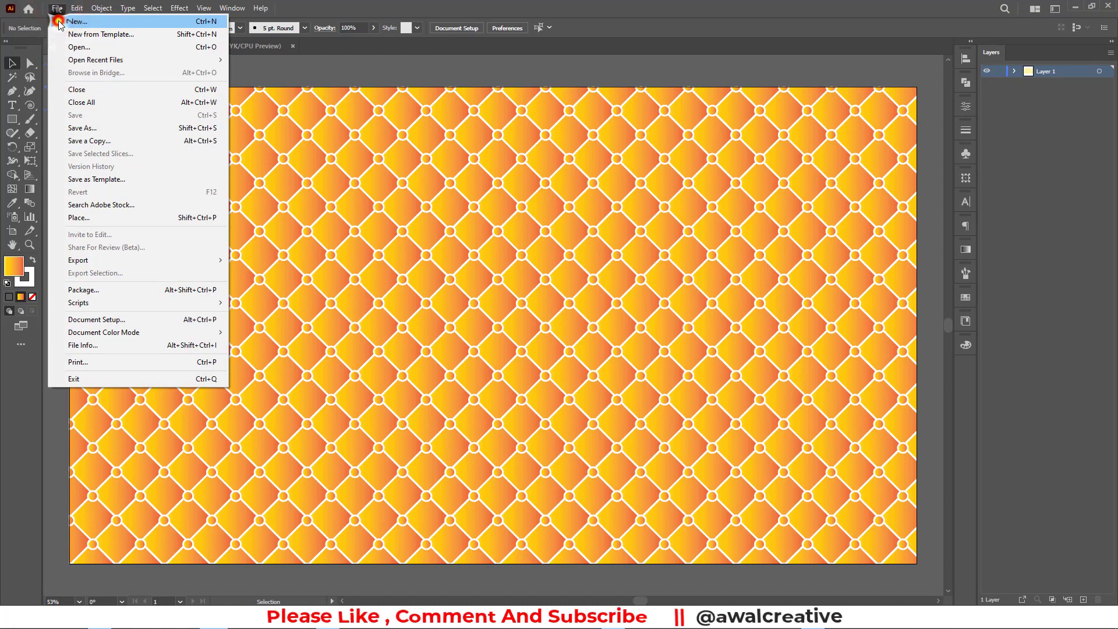
left_click(61, 24)
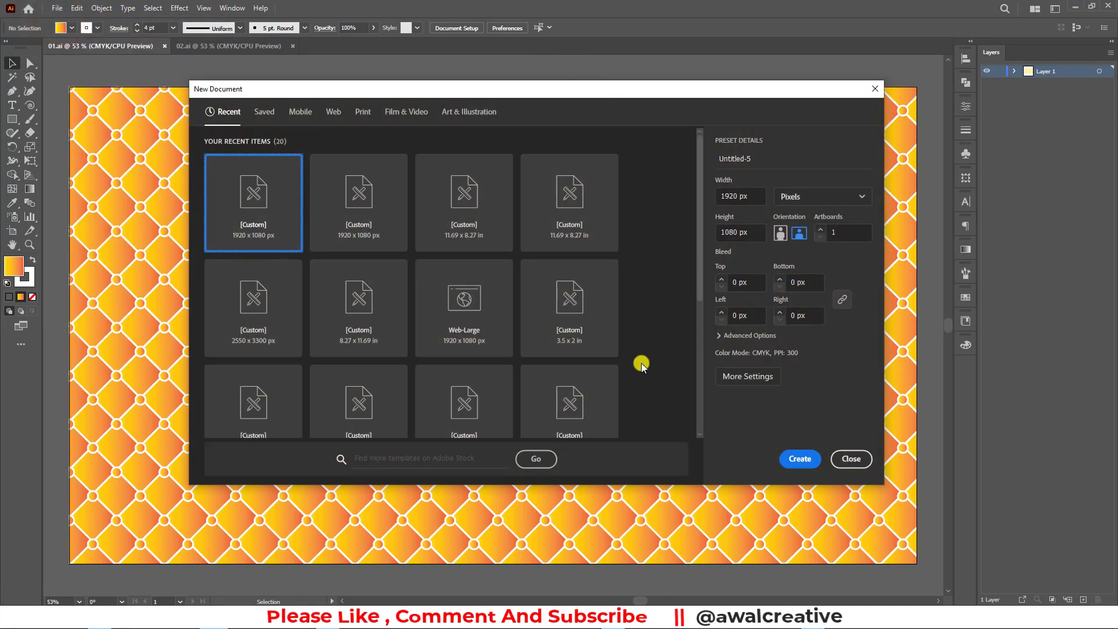
left_click(250, 198)
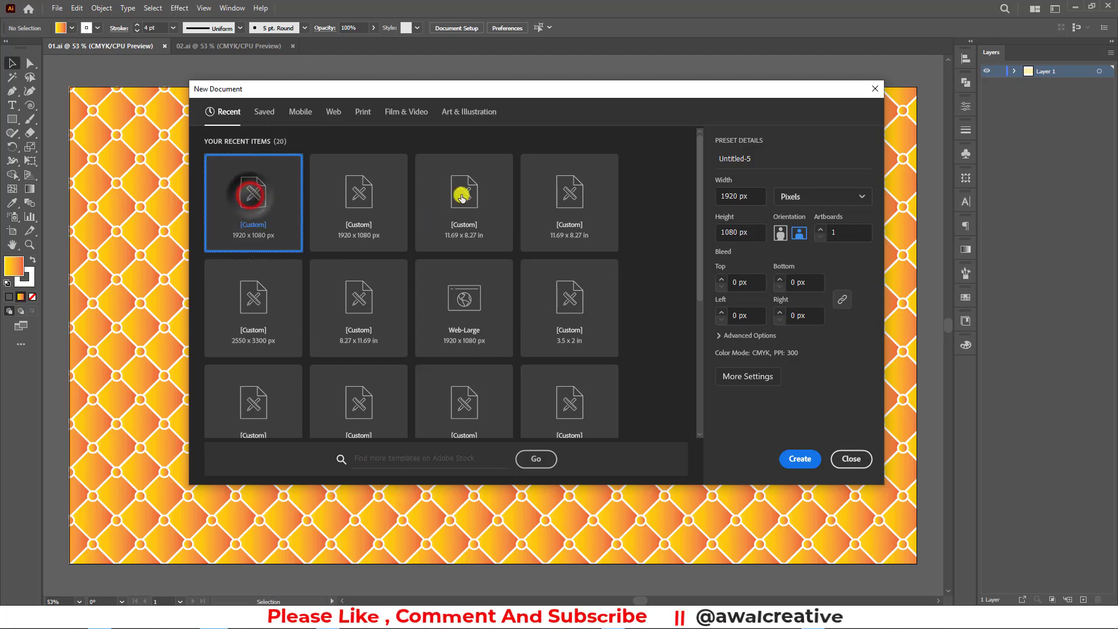
left_click(813, 200)
left_click(796, 219)
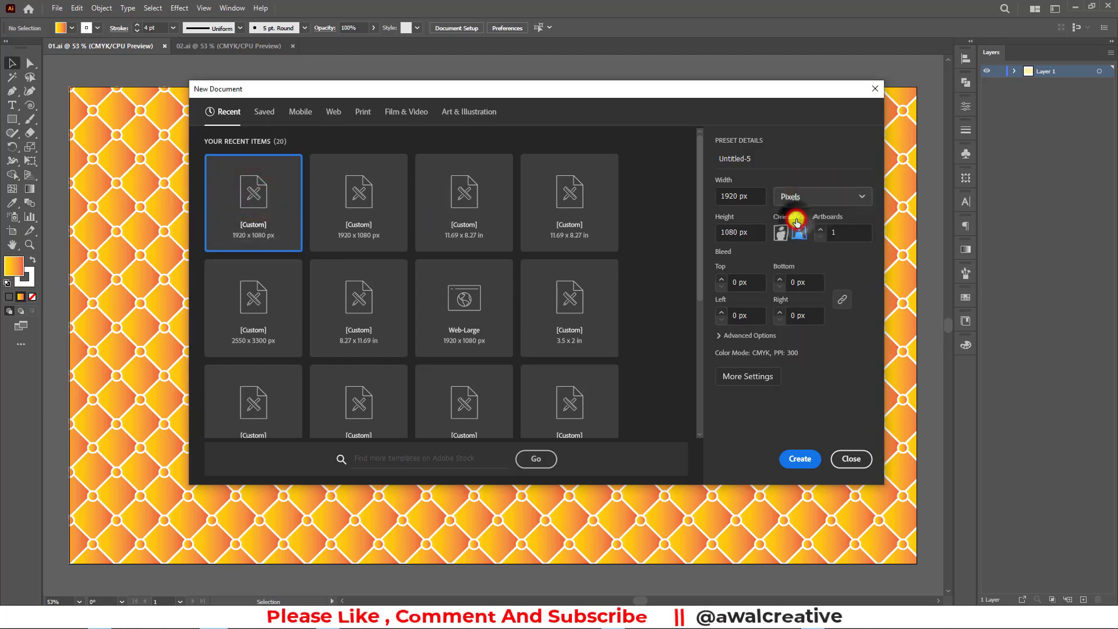
left_click(737, 195)
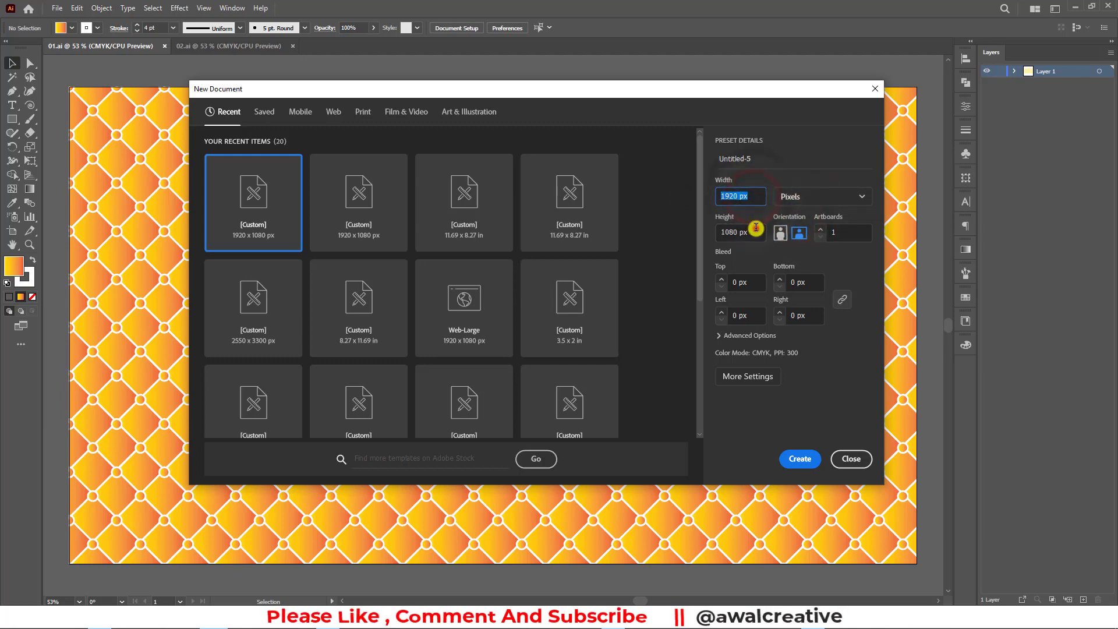
left_click(754, 231)
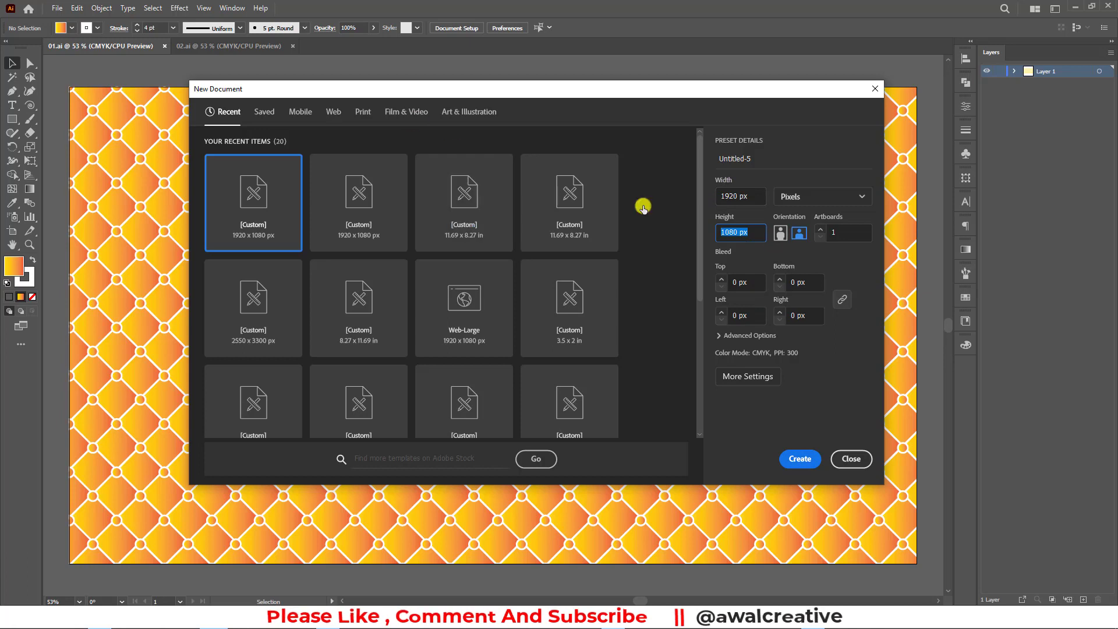
left_click(800, 458)
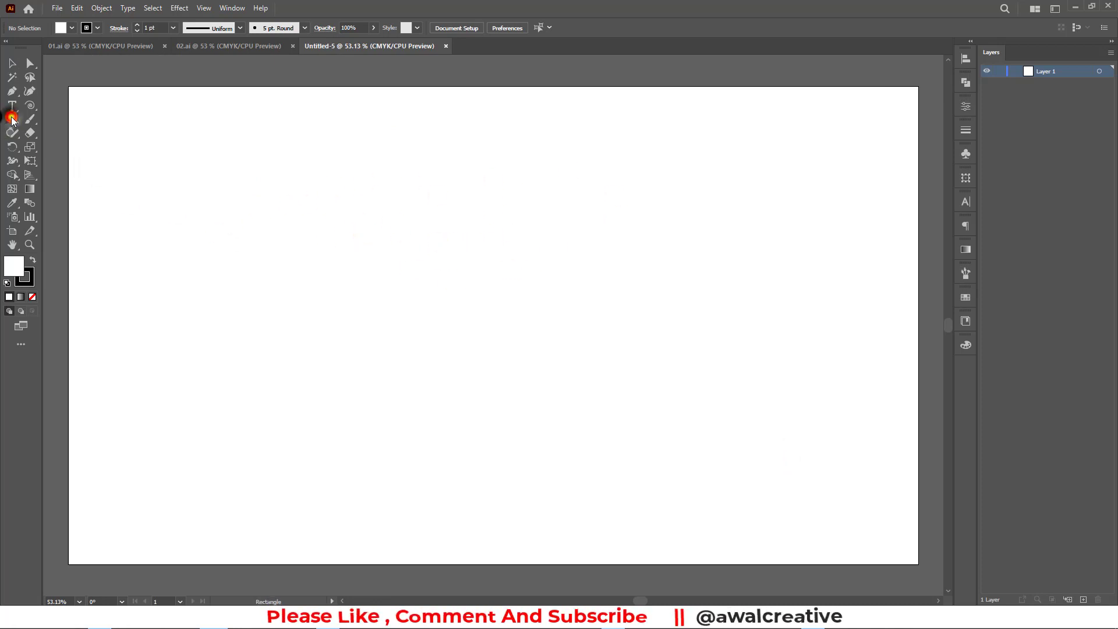
Draw a white, stroke-less 1920 × 1080 px rectangle using the Rectangle dialog
left_click(55, 117)
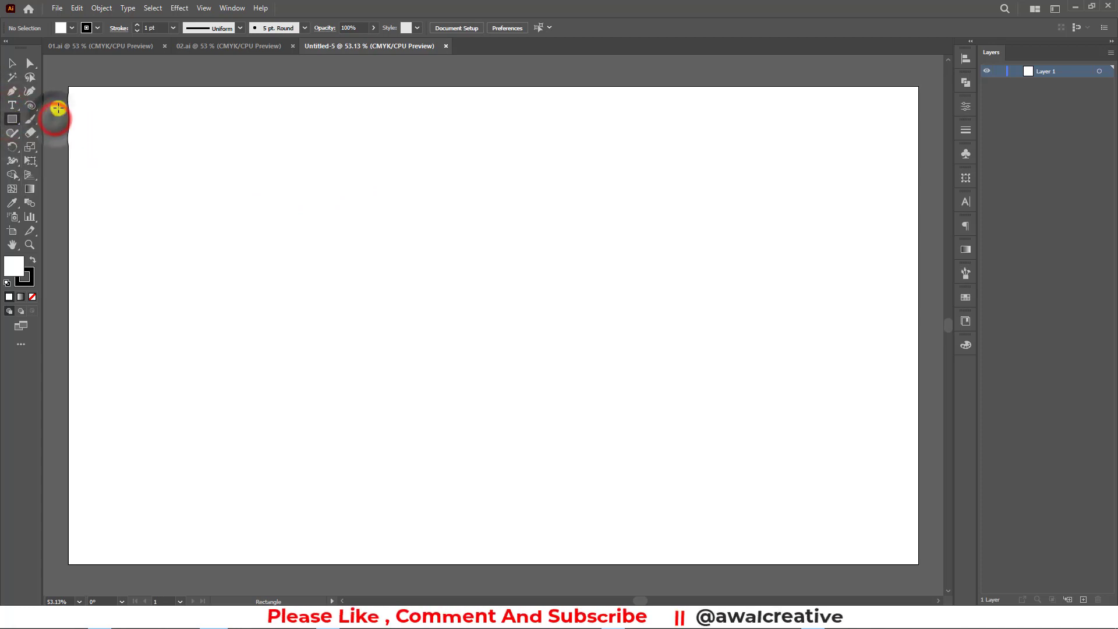
left_click(98, 28)
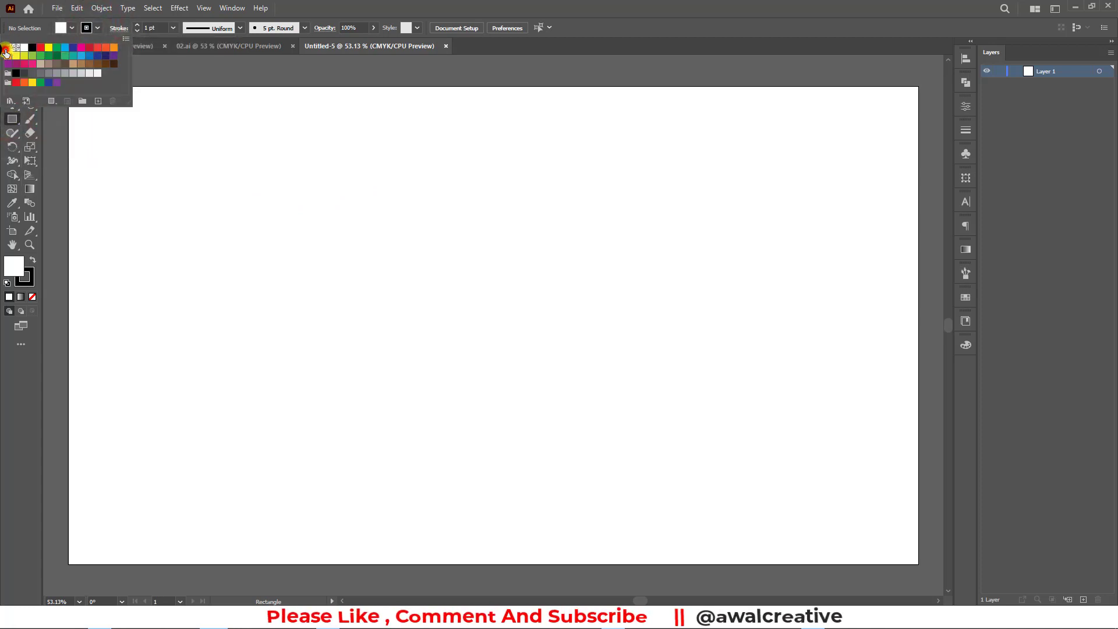
left_click(7, 49)
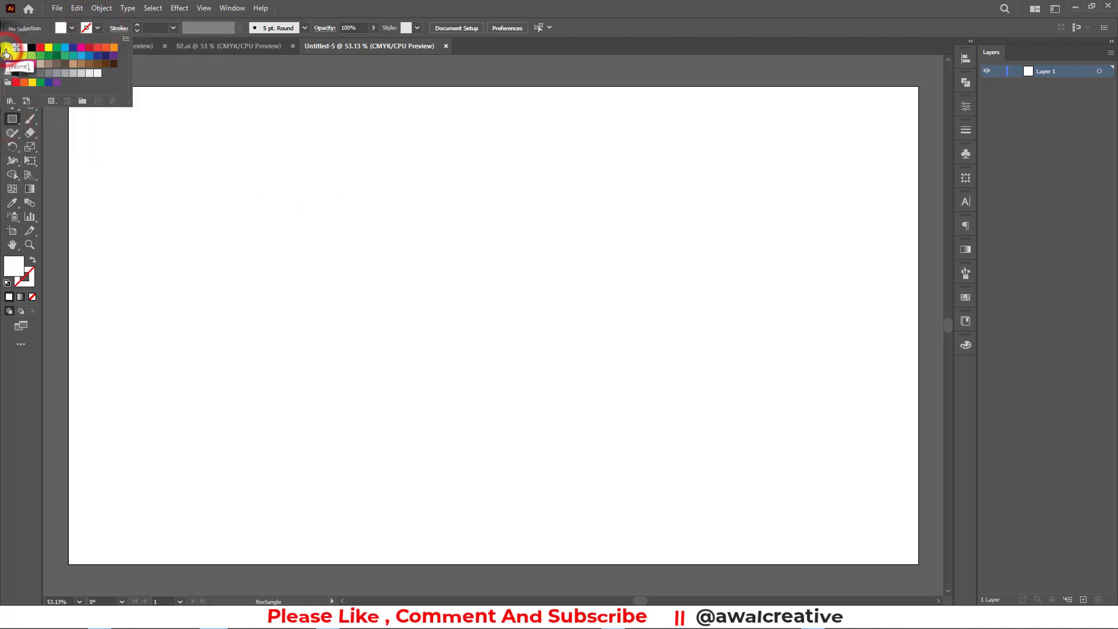
left_click(70, 28)
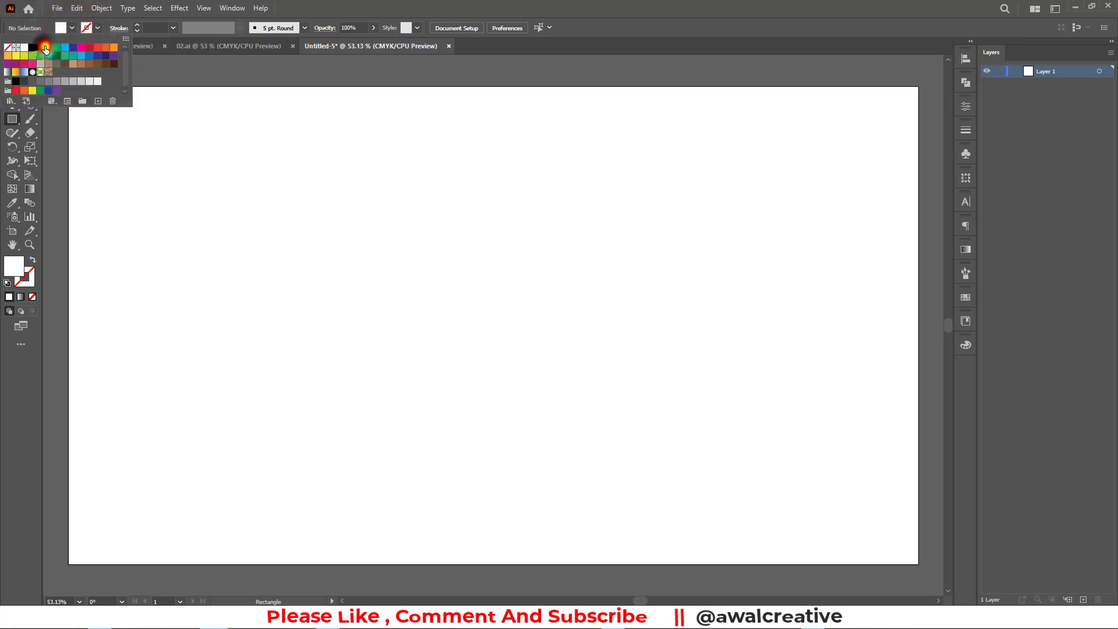
left_click(23, 56)
left_click(25, 48)
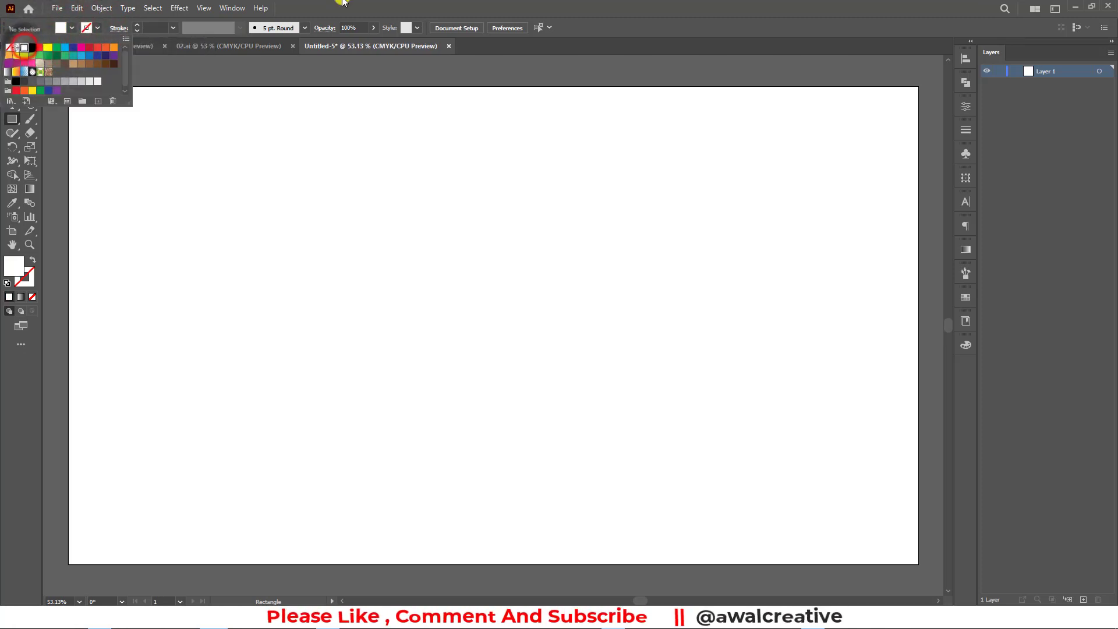
left_click(369, 256)
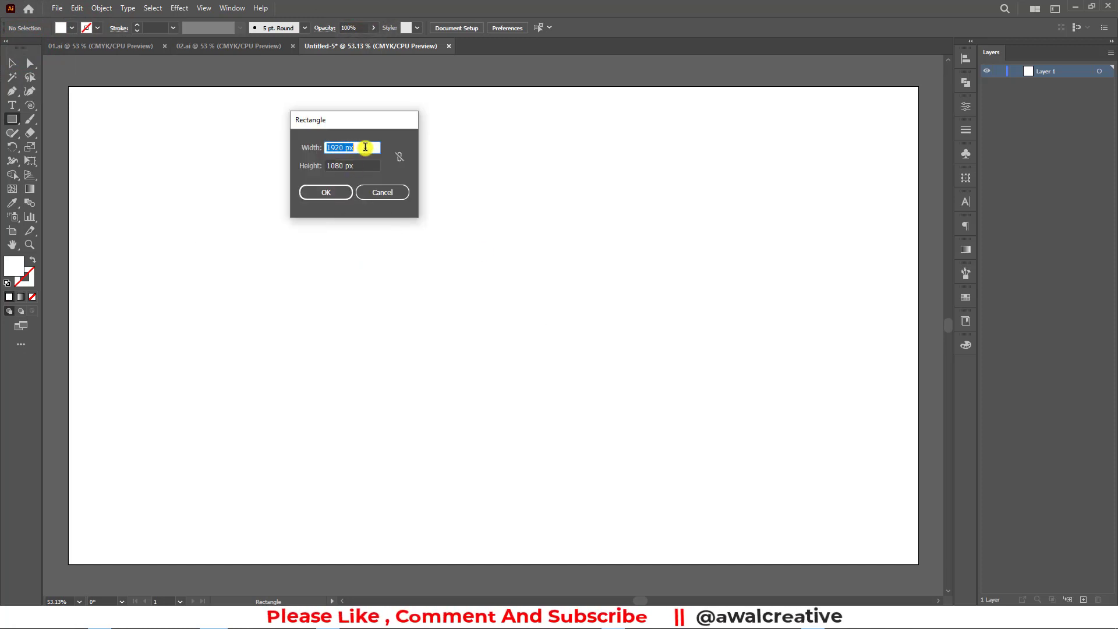
left_click(367, 167)
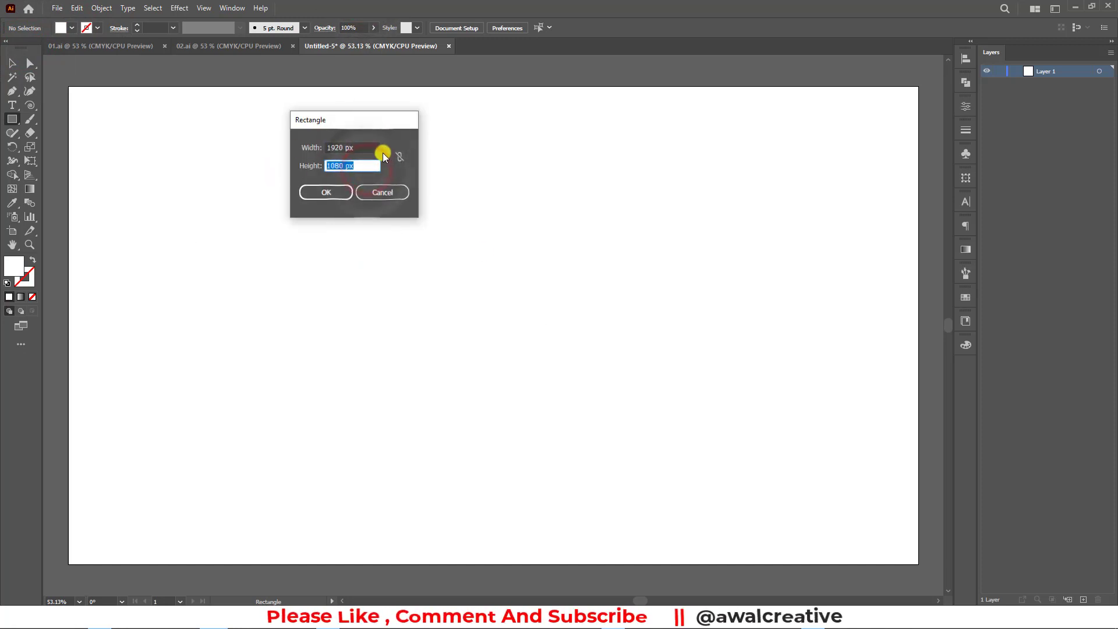
left_click(367, 149)
left_click(367, 166)
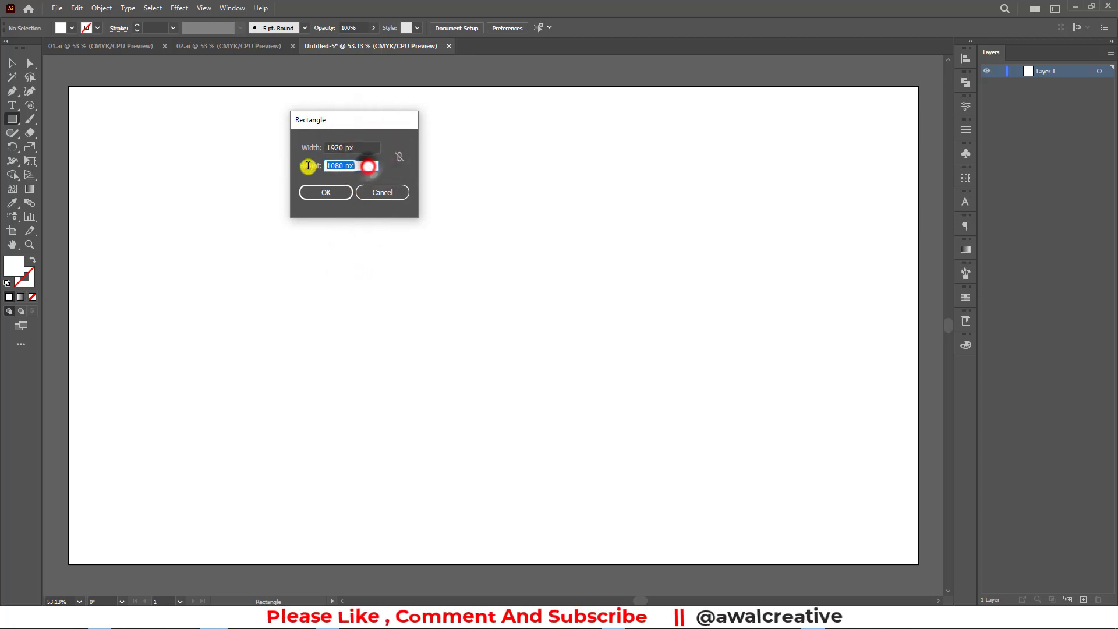
left_click(324, 193)
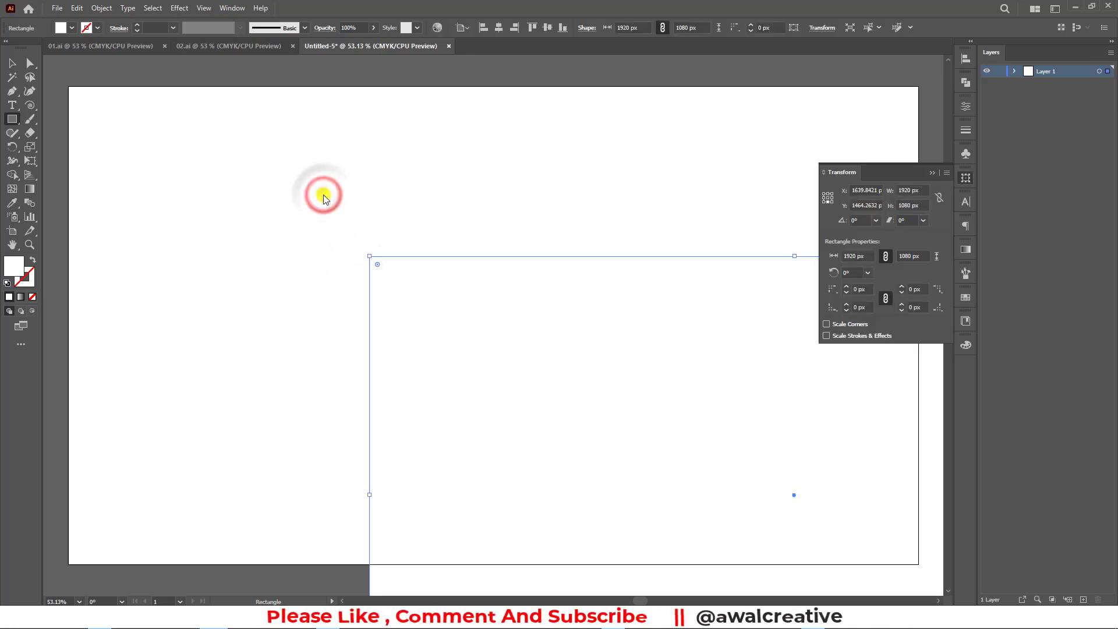
Centre the rectangle horizontally and vertically on the artboard, then deselect it
left_click(12, 63)
left_click_drag(276, 190, 490, 356)
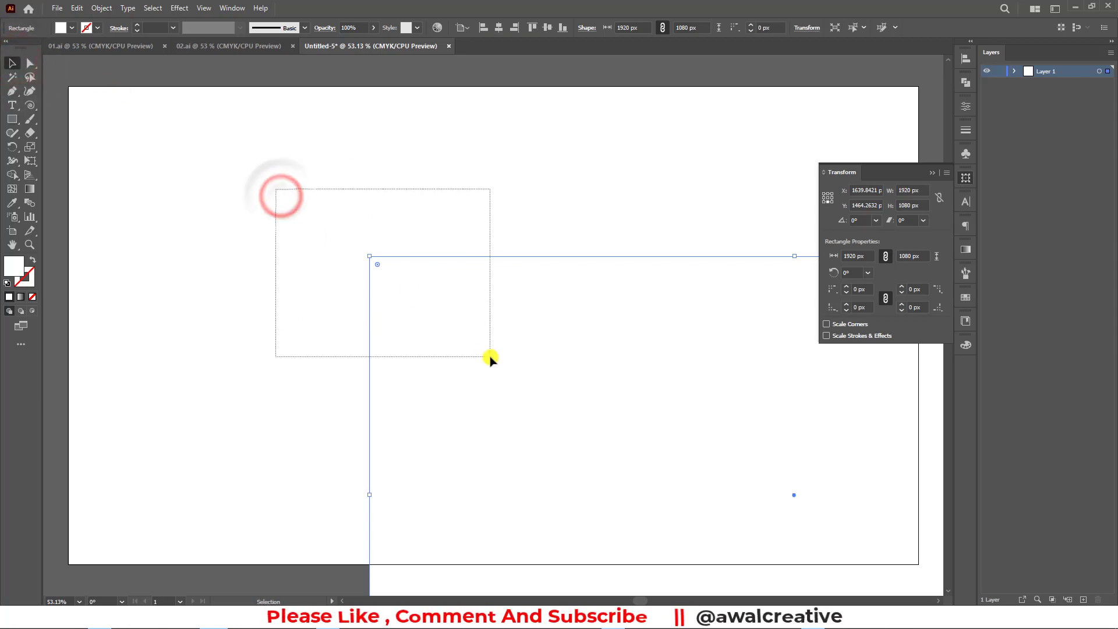
left_click(499, 27)
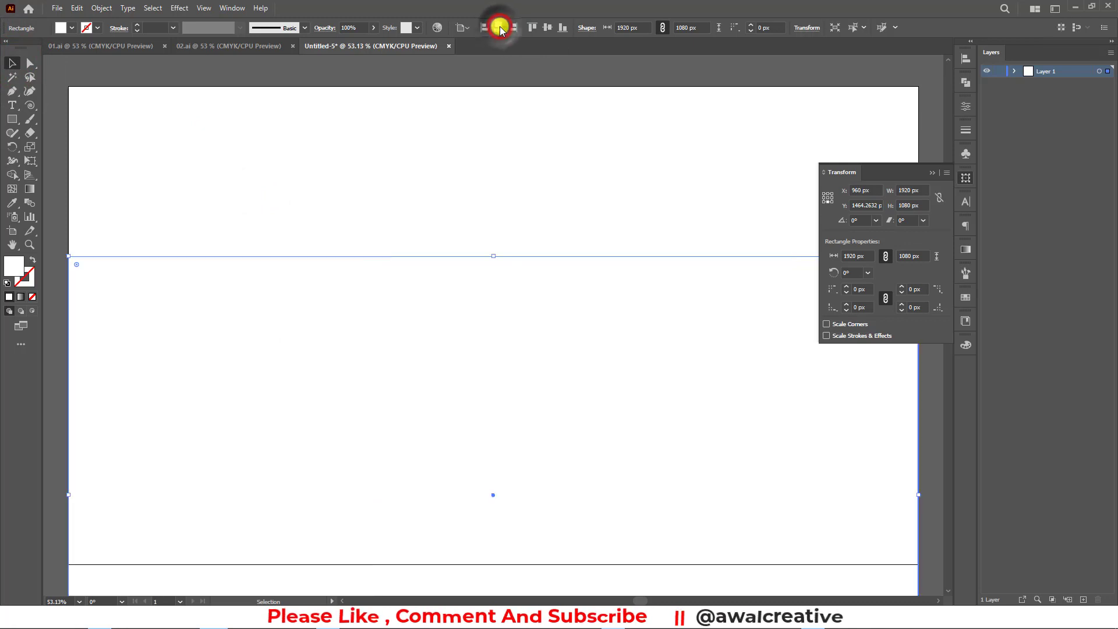
left_click(548, 28)
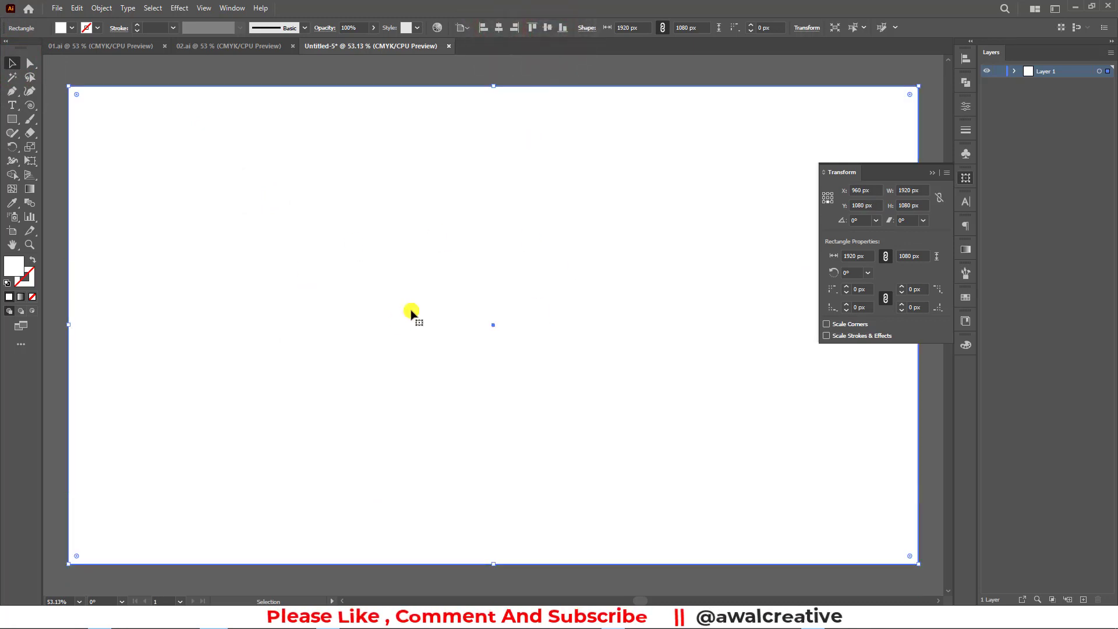
left_click(935, 173)
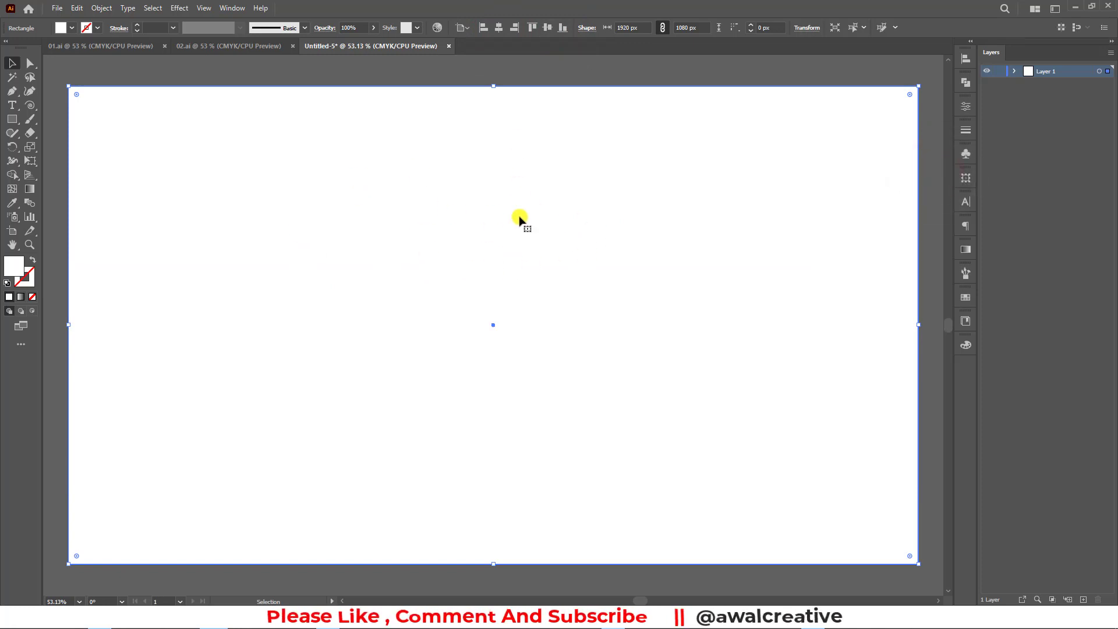
key("a")
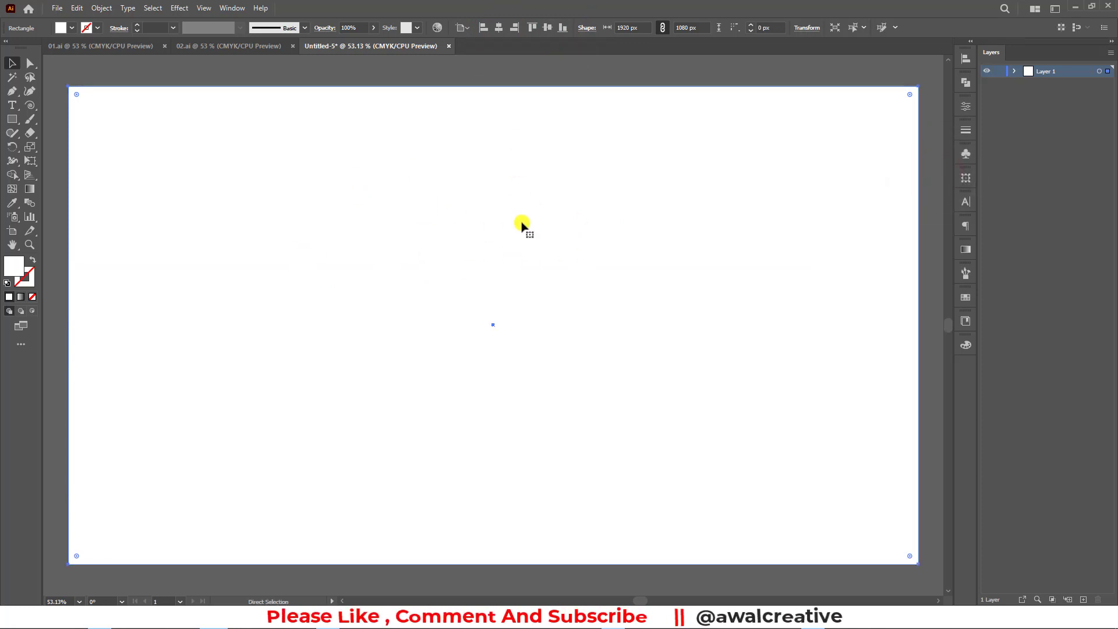
key("ctrl+shift+a")
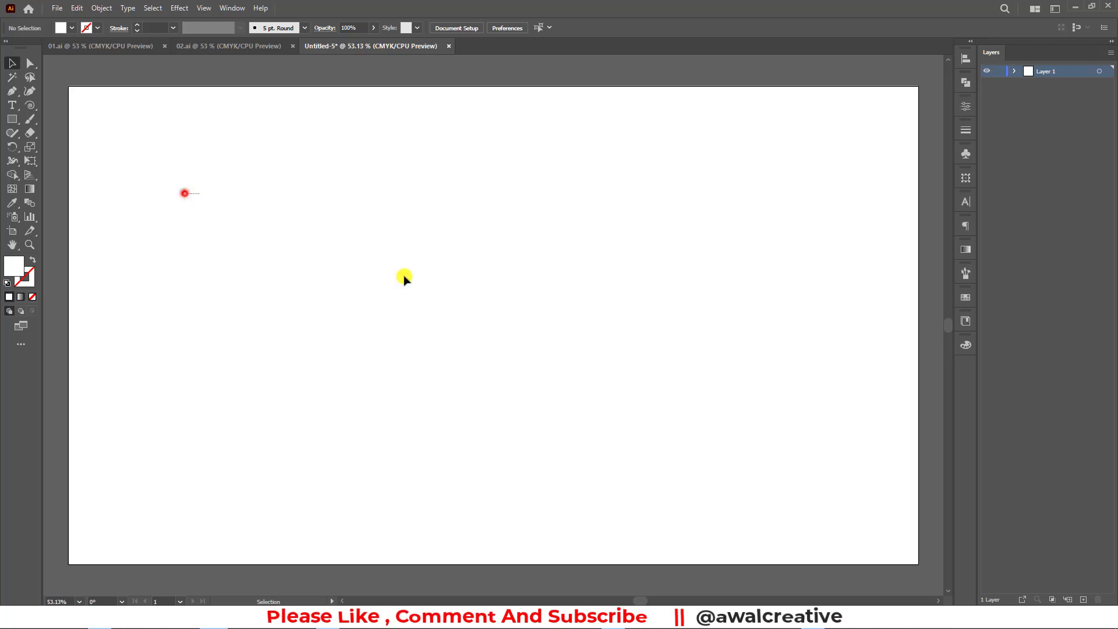
Add a new layer and rename the bottom layer to BG
left_click_drag(184, 192, 552, 417)
left_click(1081, 600)
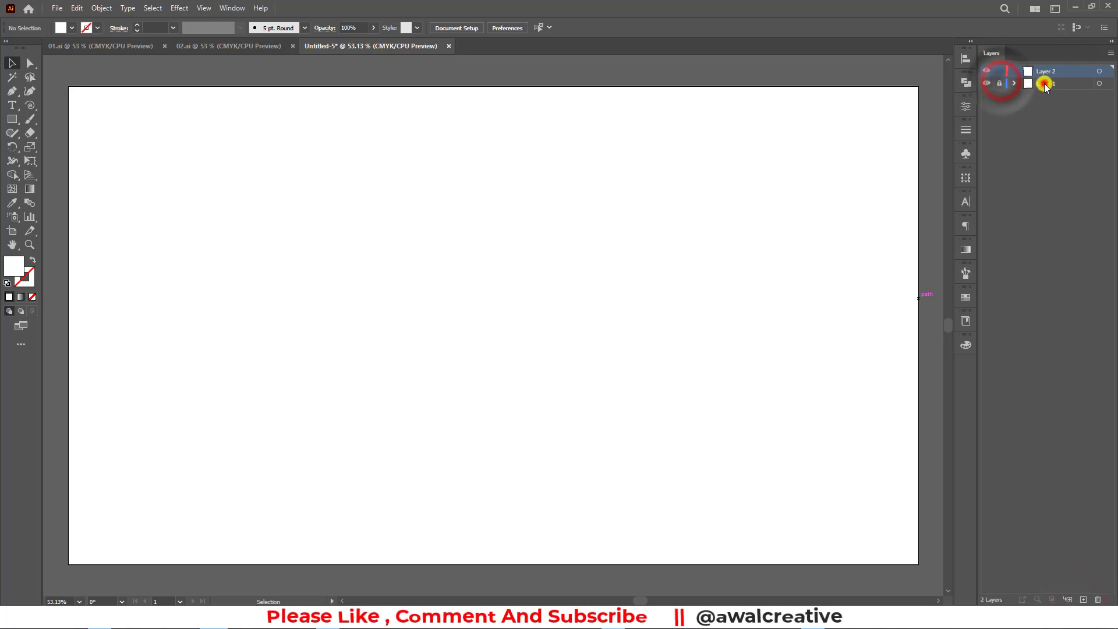
double_click(1044, 84)
type("BG")
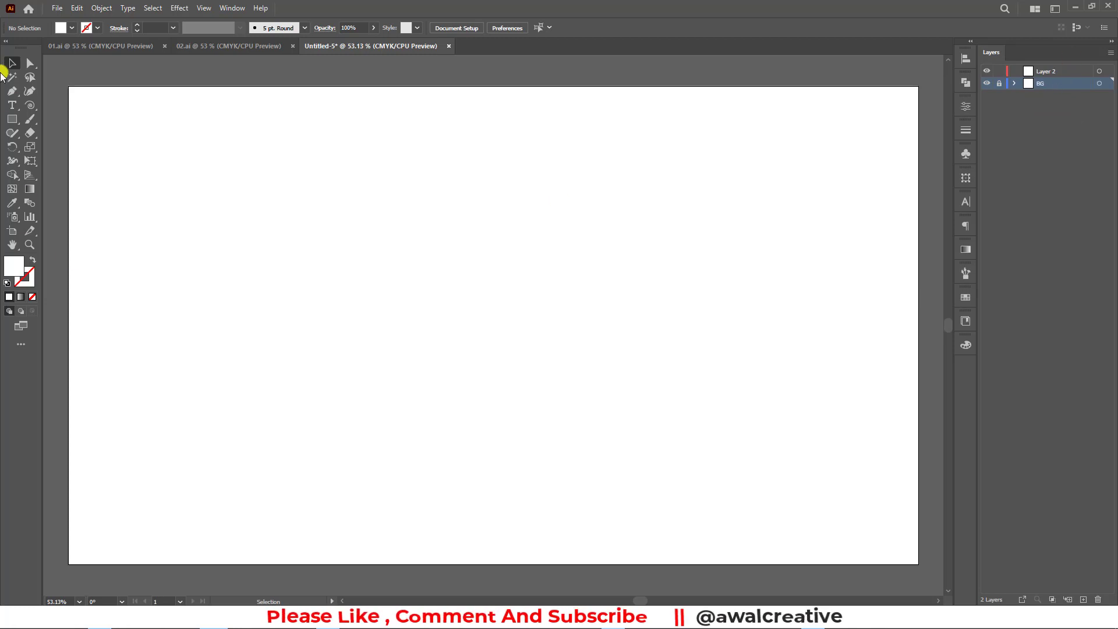
Make Layer 2 active and start a rectangle with a 76 px width
left_click(13, 119)
left_click(60, 117)
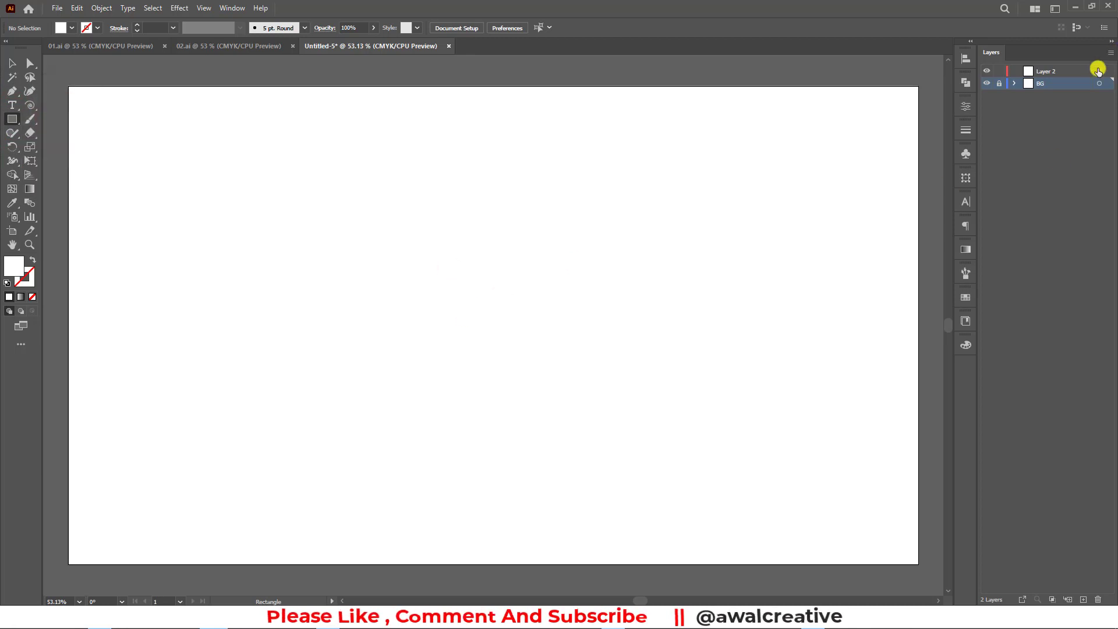
left_click(1063, 70)
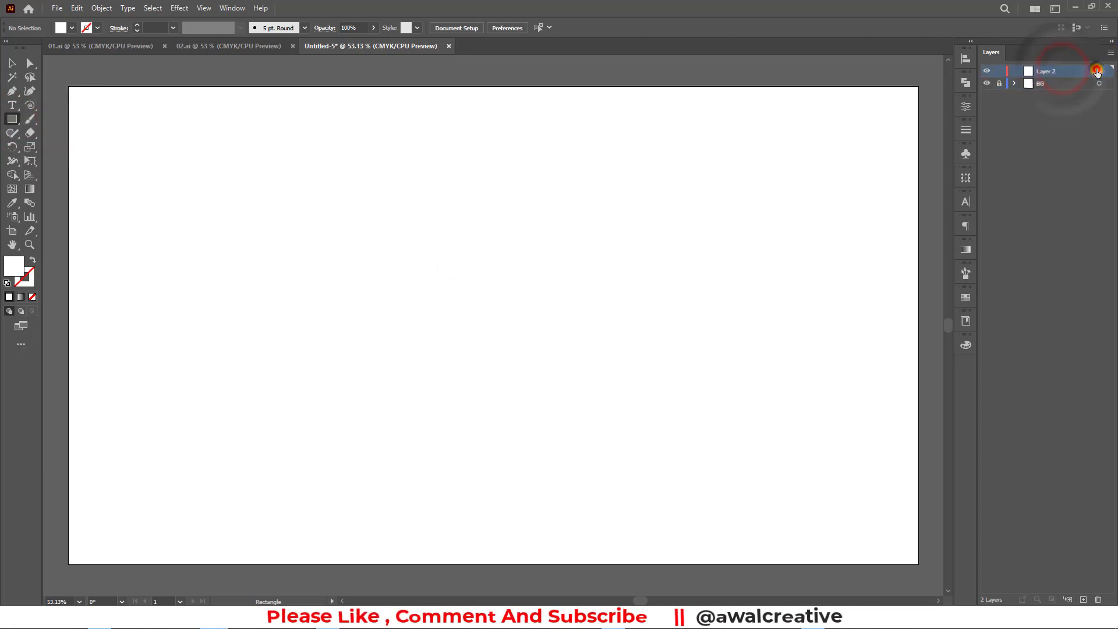
left_click(388, 208)
type("76")
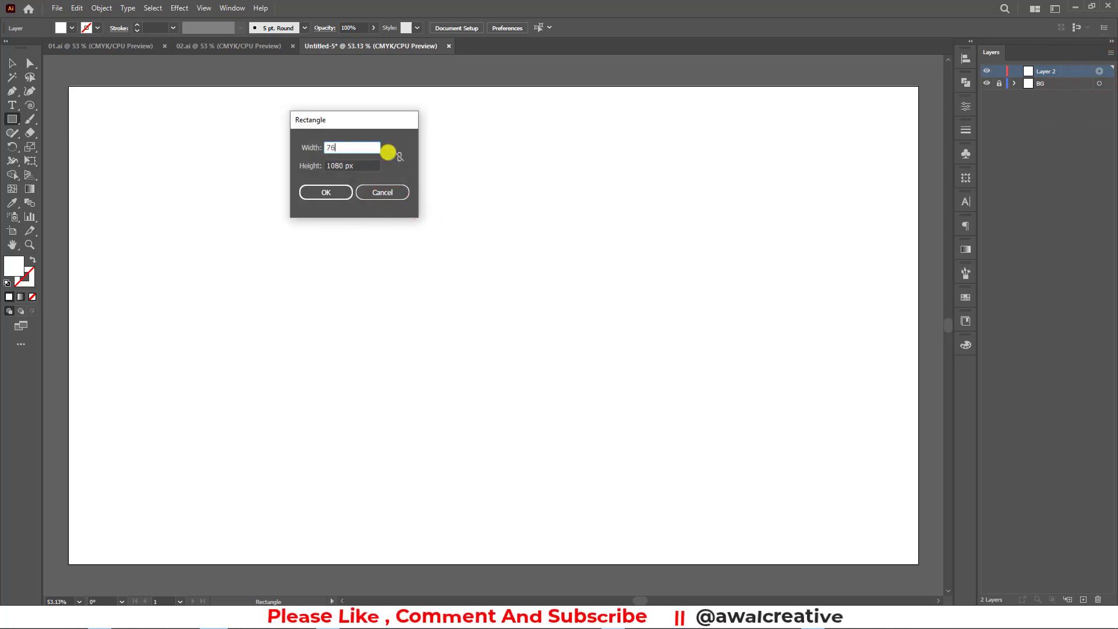
key("Tab")
type("76")
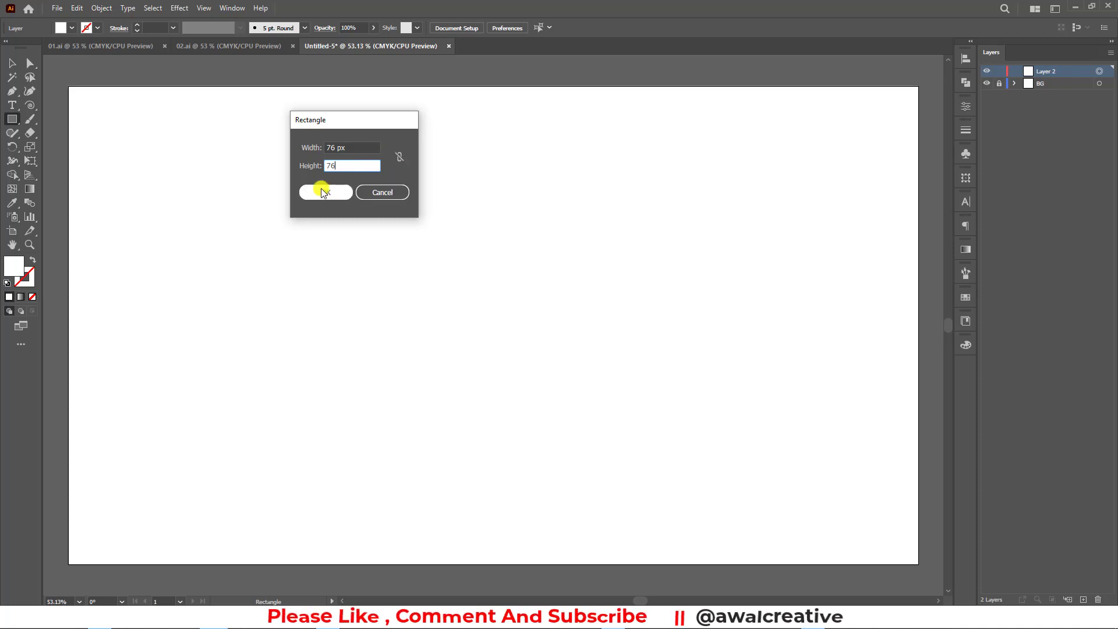
Create the 76 × 76 px square and fill it red
left_click(320, 192)
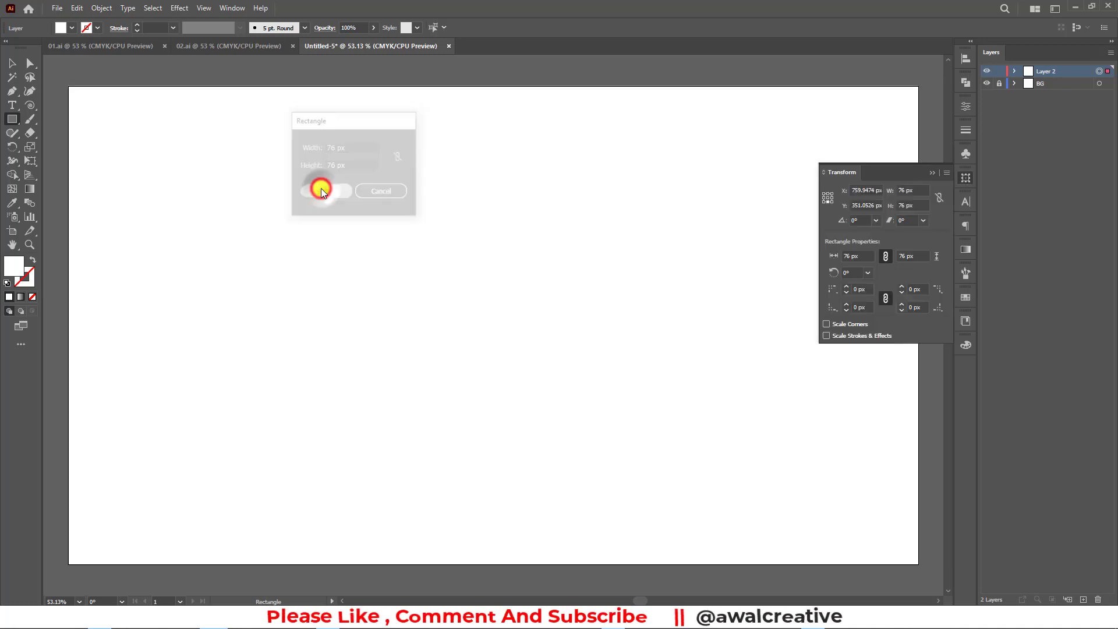
left_click(10, 63)
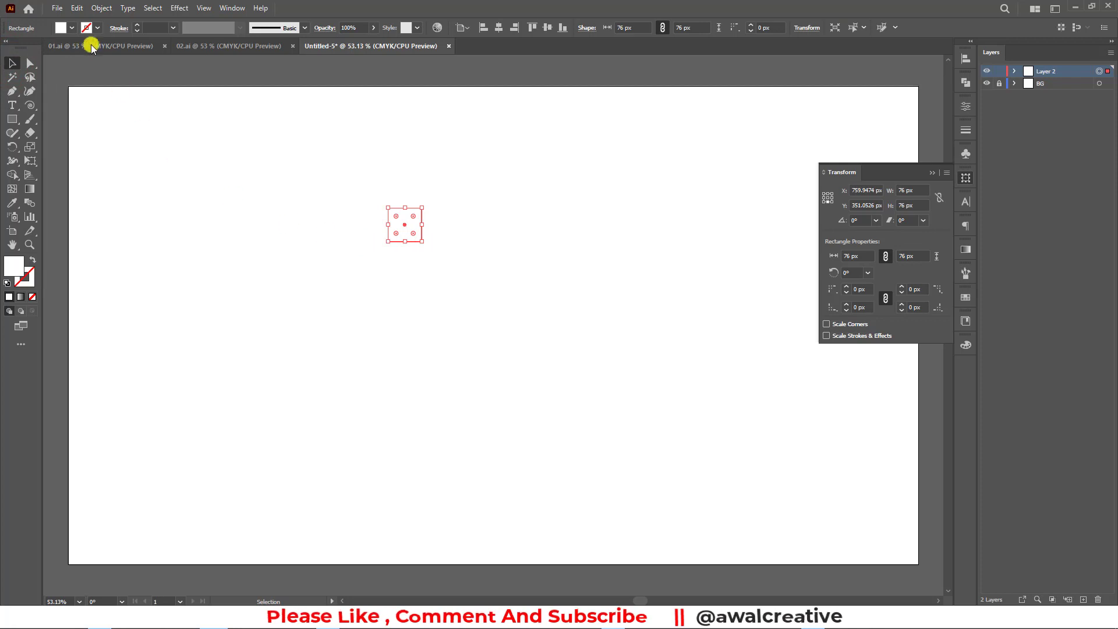
left_click(72, 28)
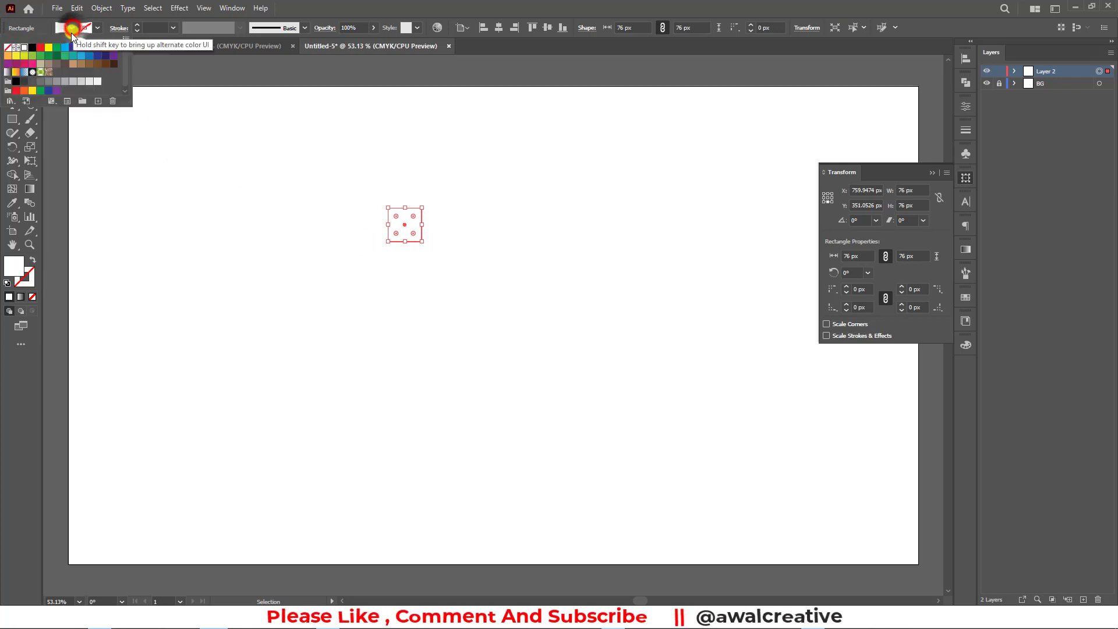
left_click(40, 47)
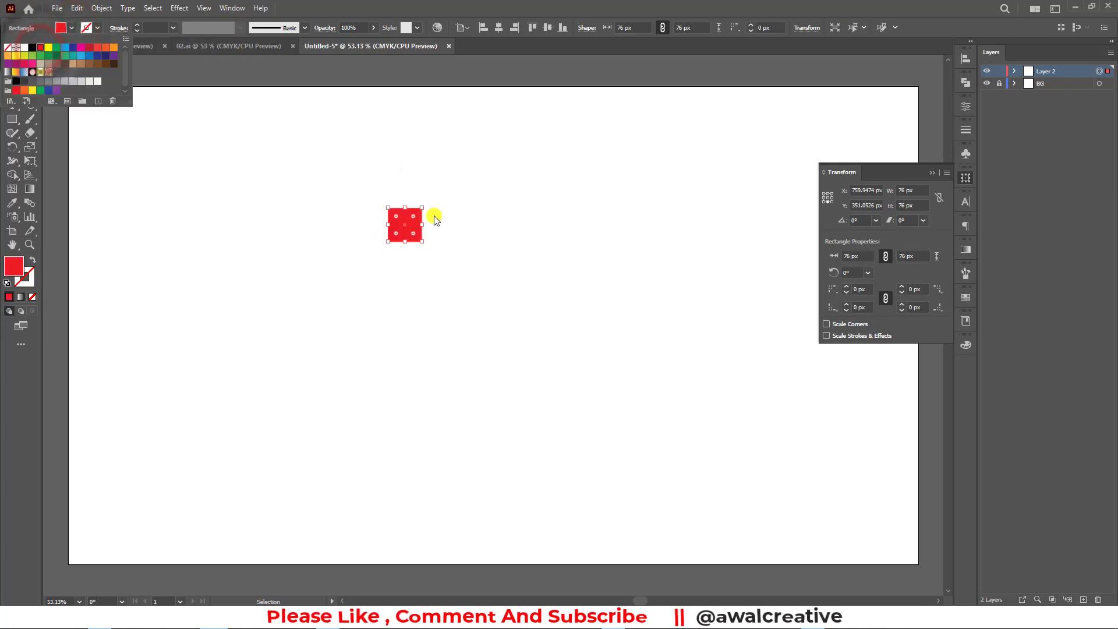
Give the red square a 4 pt white stroke and reselect it
left_click(98, 27)
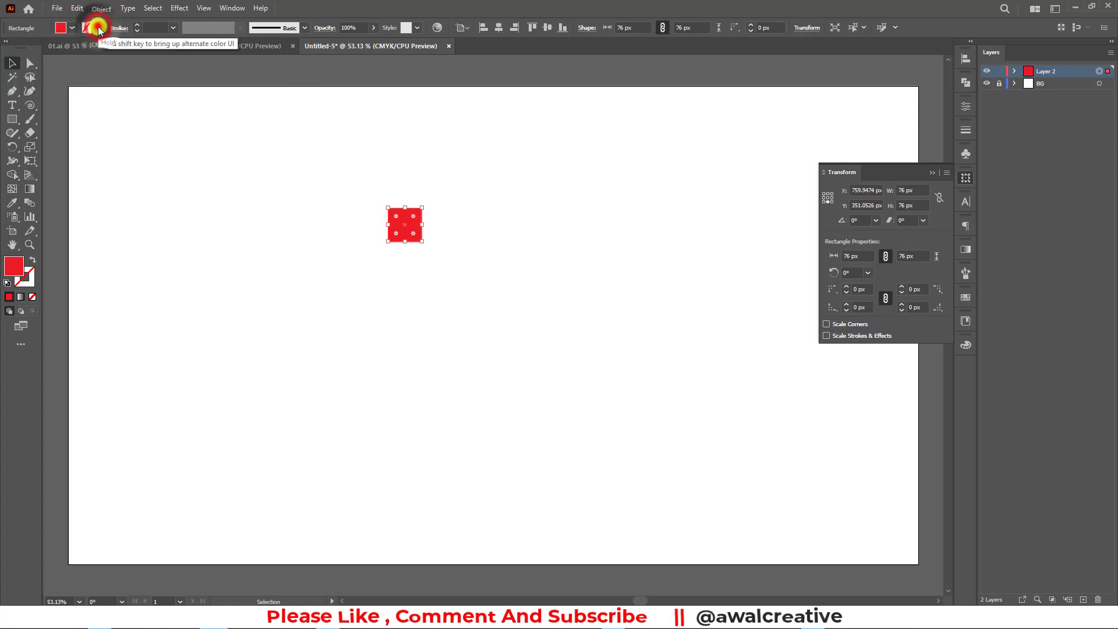
left_click(22, 49)
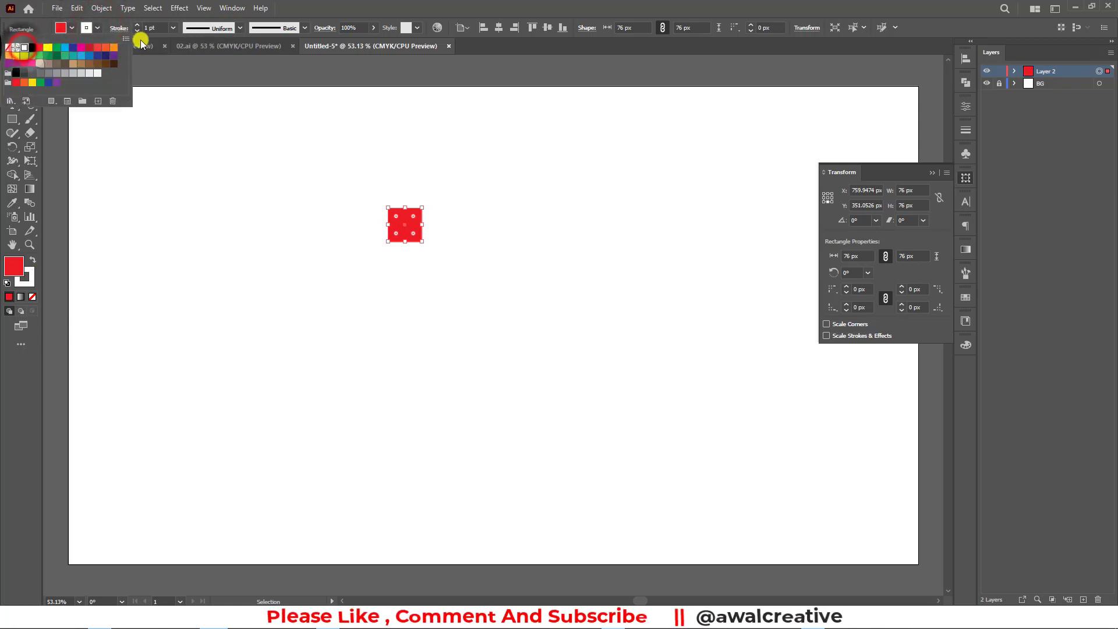
left_click(308, 6)
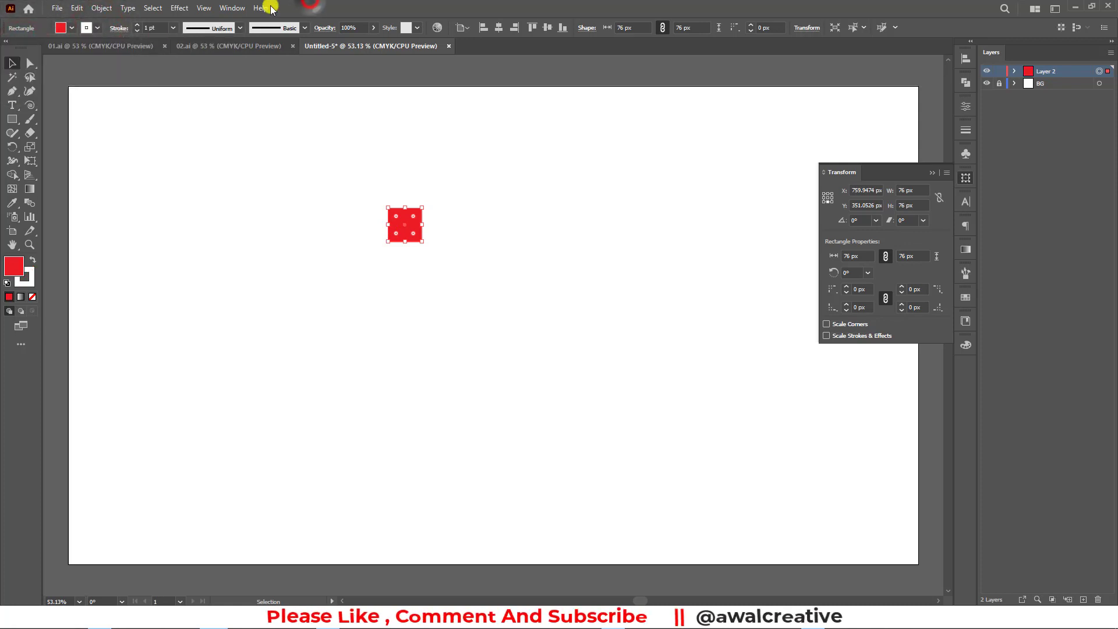
left_click(137, 24)
left_click(137, 24)
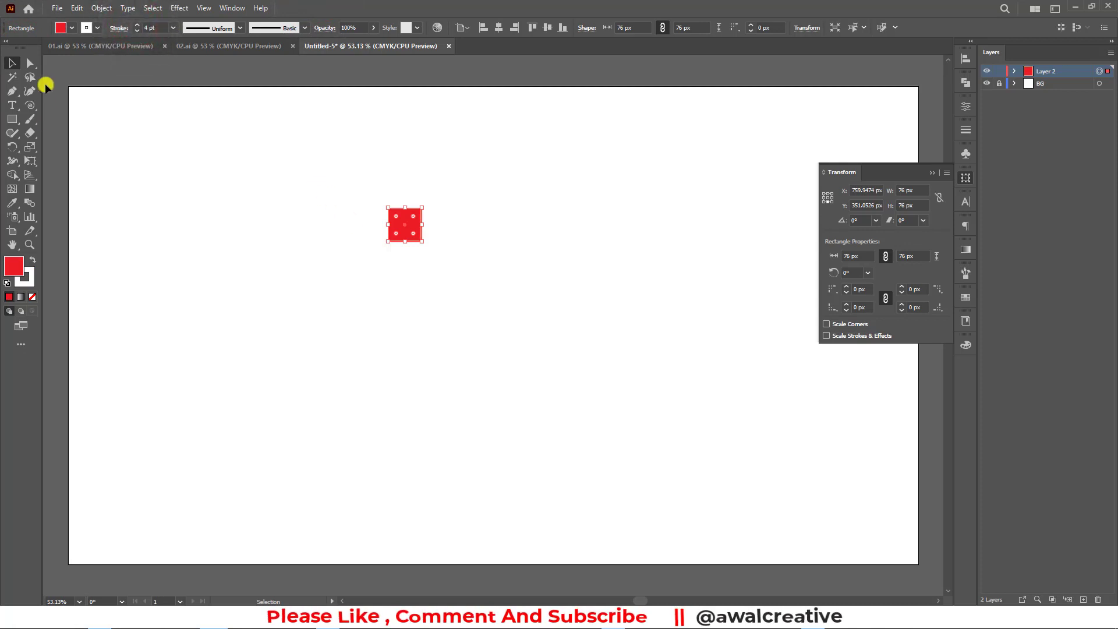
left_click(13, 64)
left_click_drag(334, 175, 481, 293)
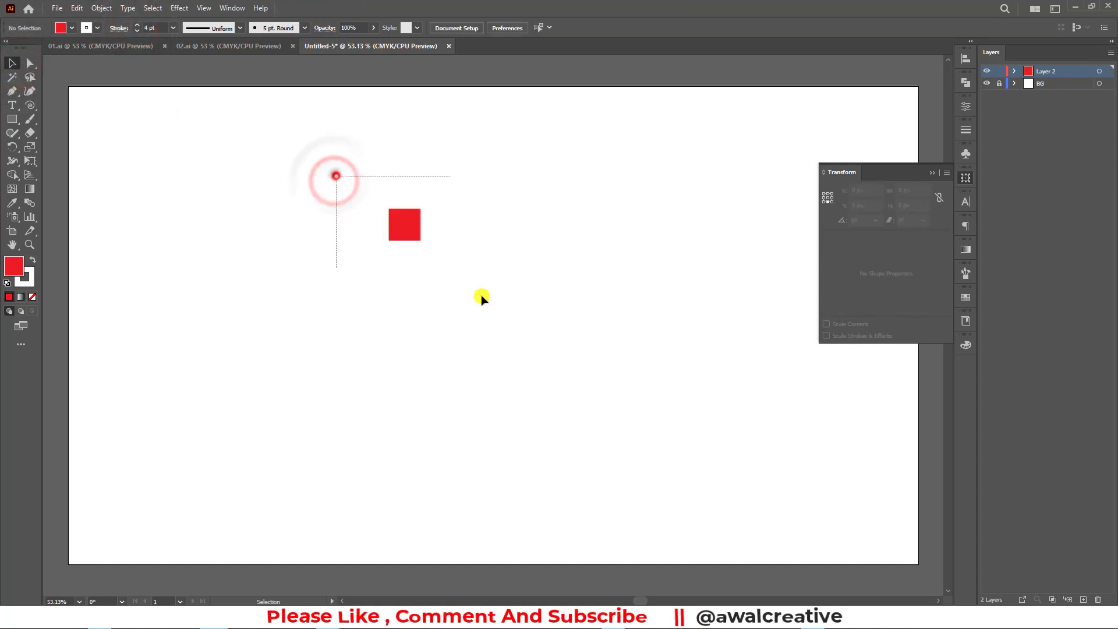
Unlock the background rectangle and fill it black
left_click(930, 173)
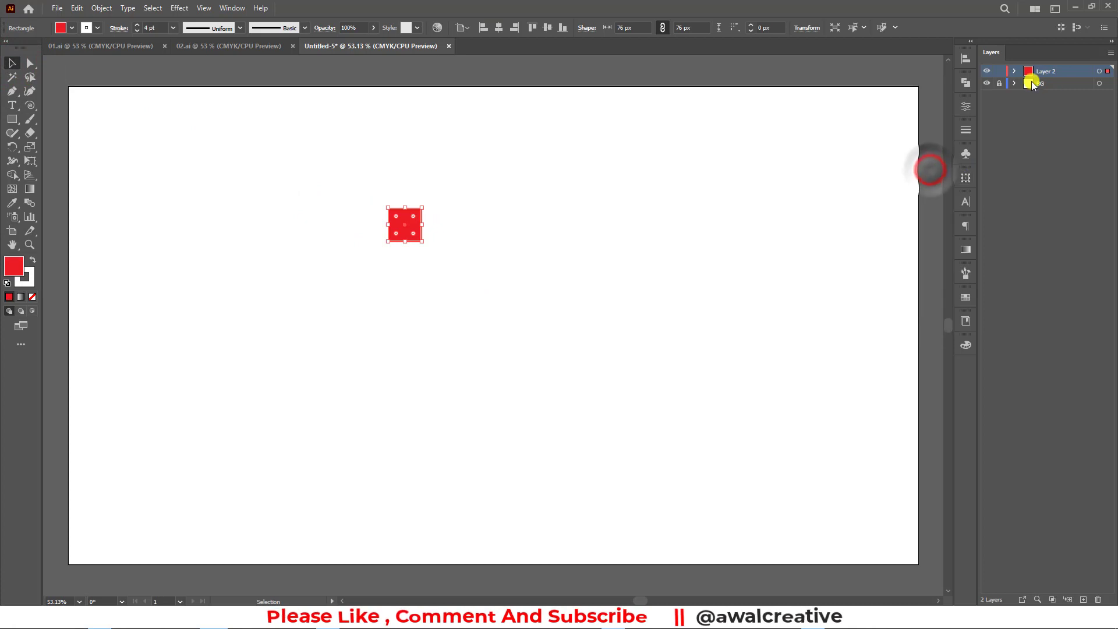
left_click(1014, 83)
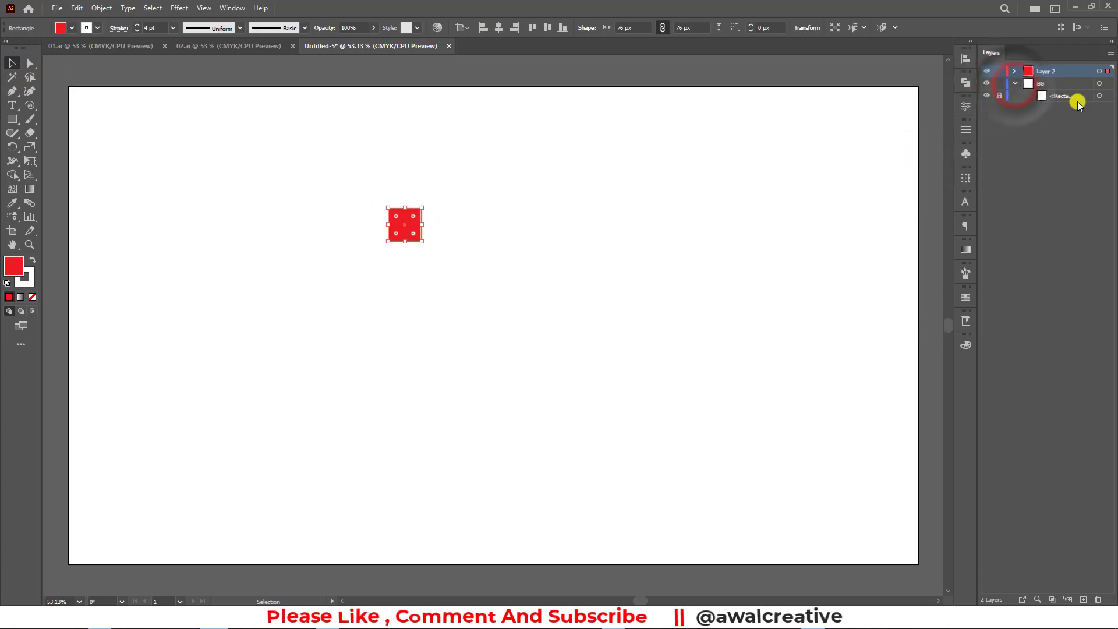
left_click(999, 96)
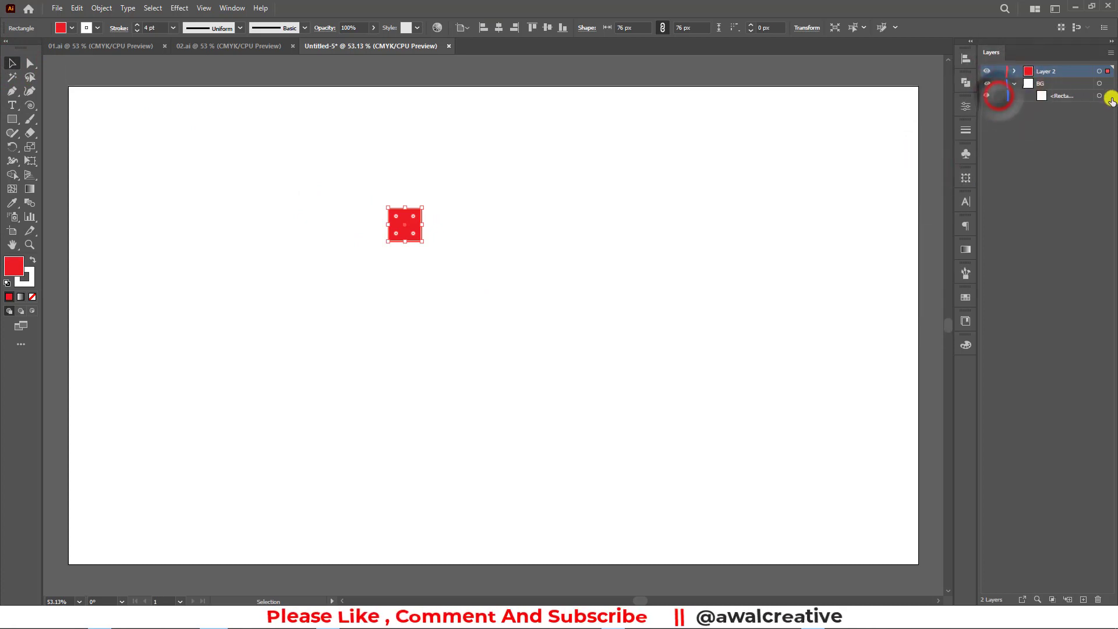
left_click(1099, 95)
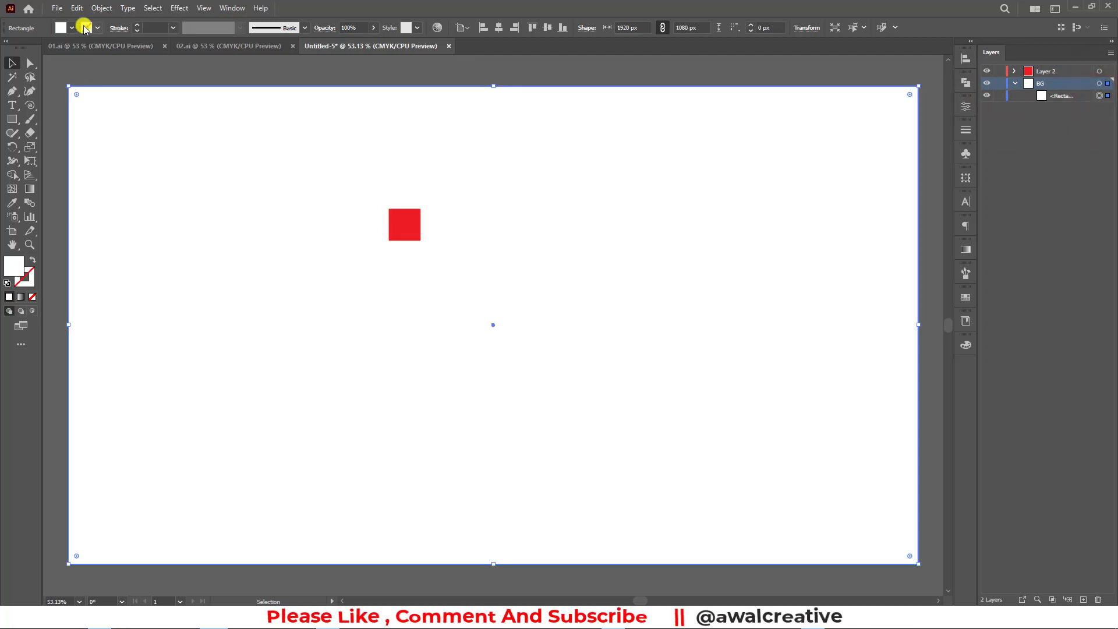
left_click(71, 28)
left_click(31, 48)
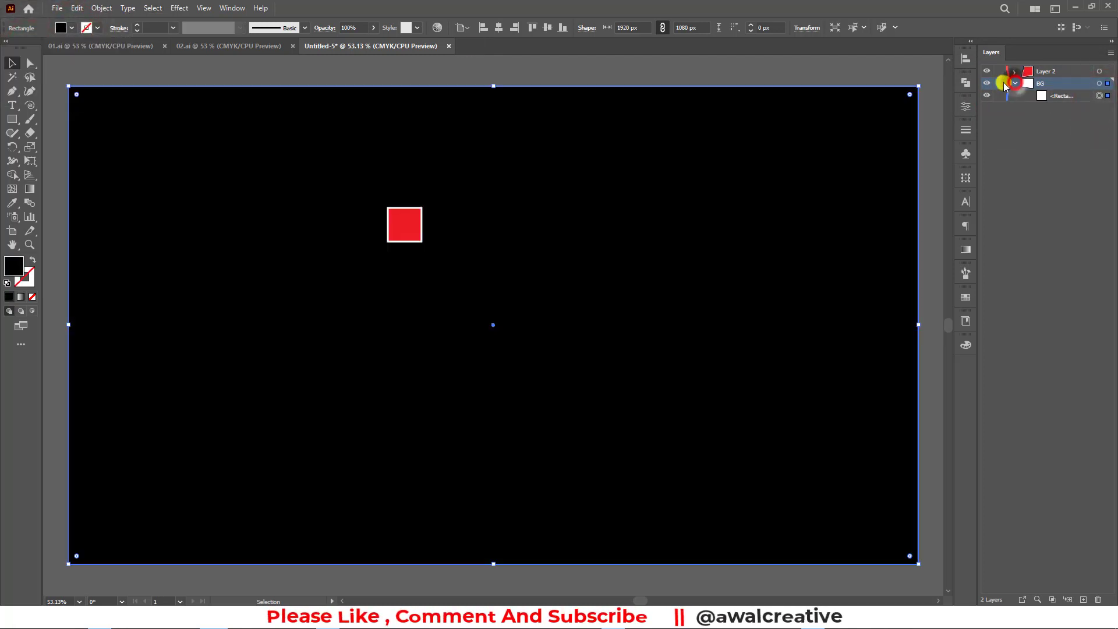
Relock and collapse the BG layer, then select the red square
left_click(999, 83)
left_click(1016, 84)
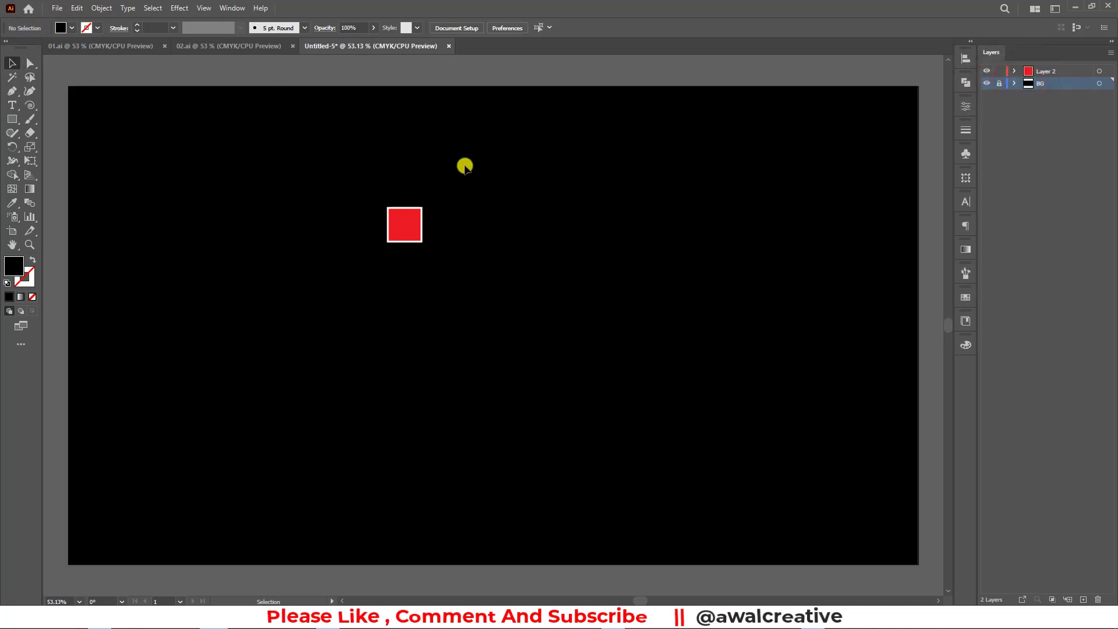
left_click_drag(383, 212, 544, 252)
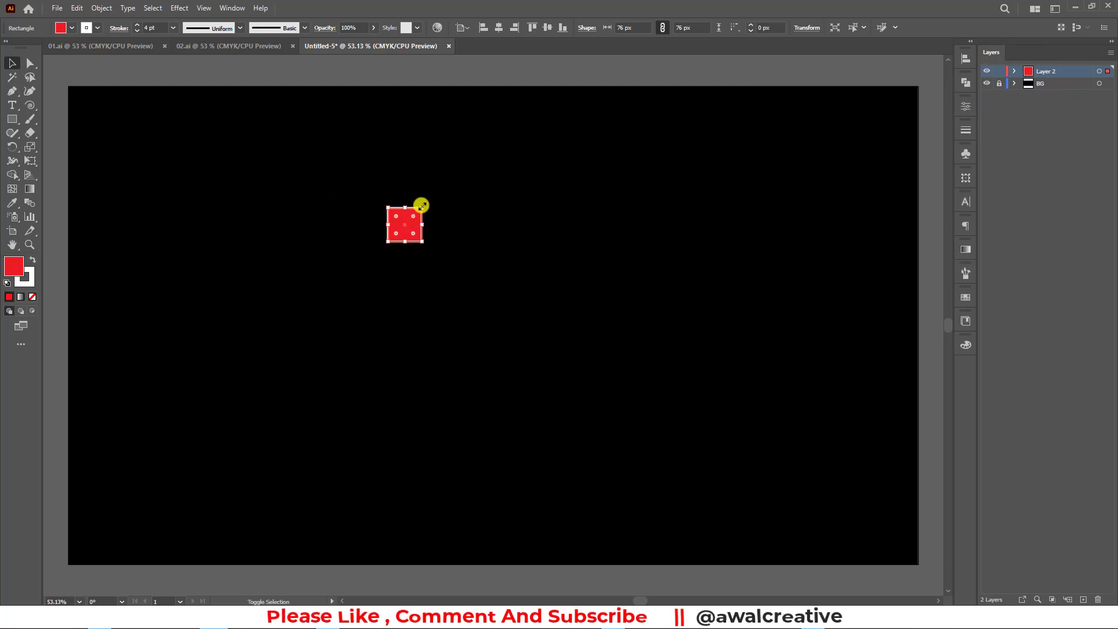
Turn the red square 45° and centre the diamond on the artboard's top-left corner
left_click_drag(426, 207, 427, 210)
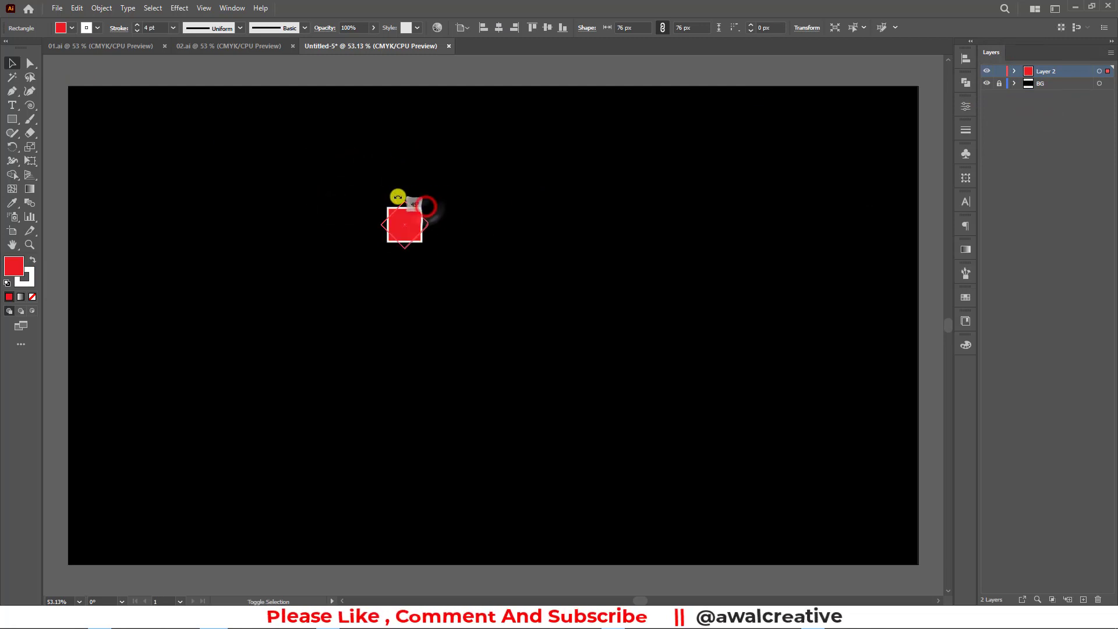
left_click(505, 309)
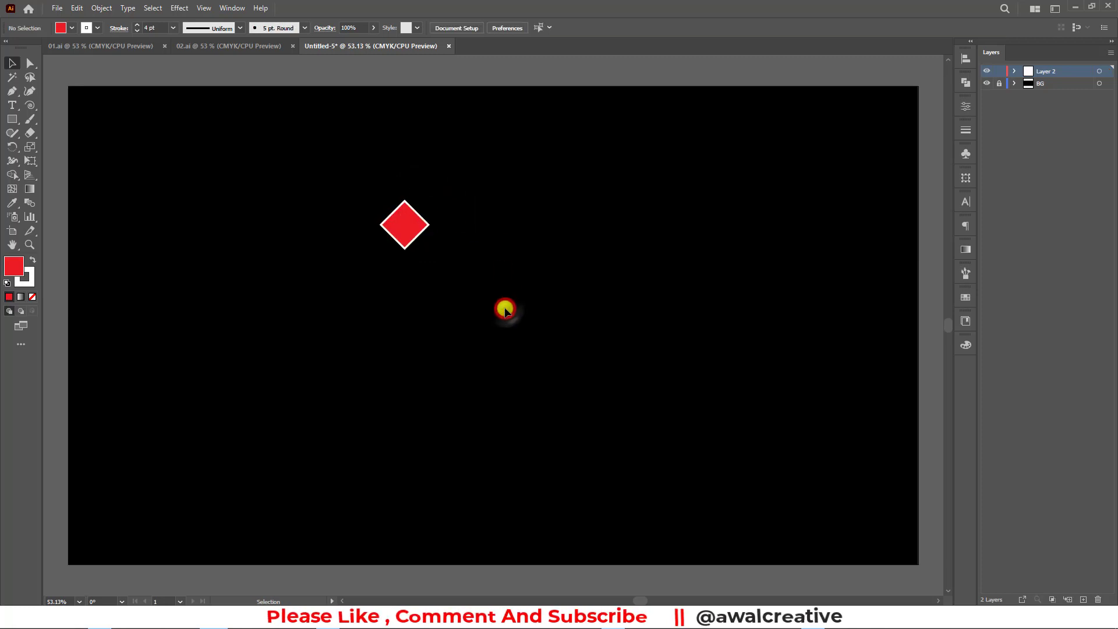
left_click_drag(322, 156, 464, 284)
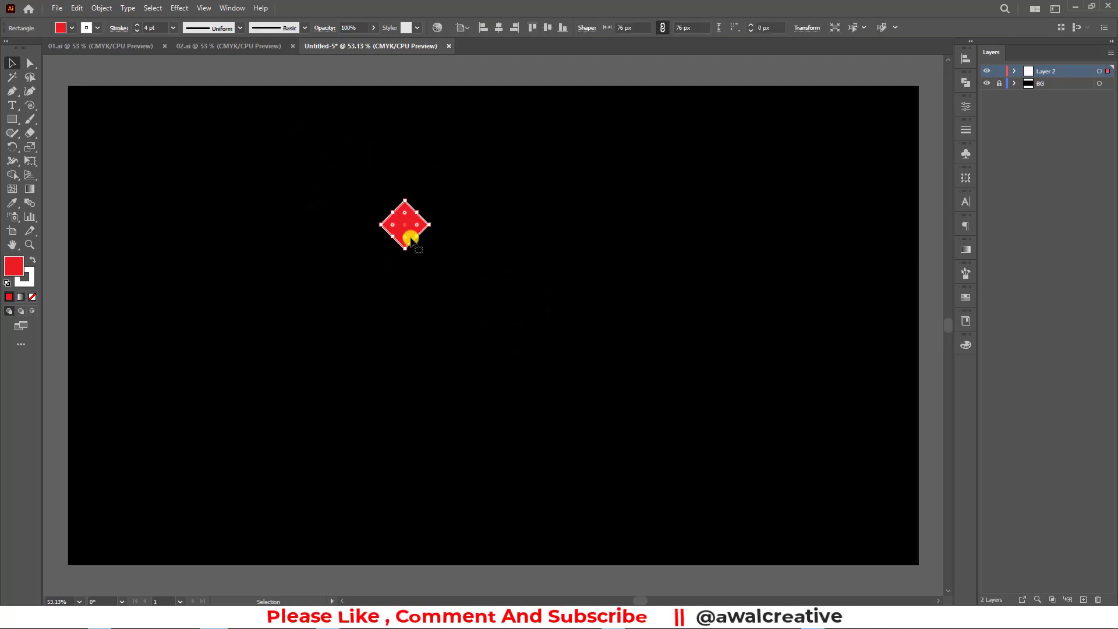
left_click_drag(324, 286, 485, 326)
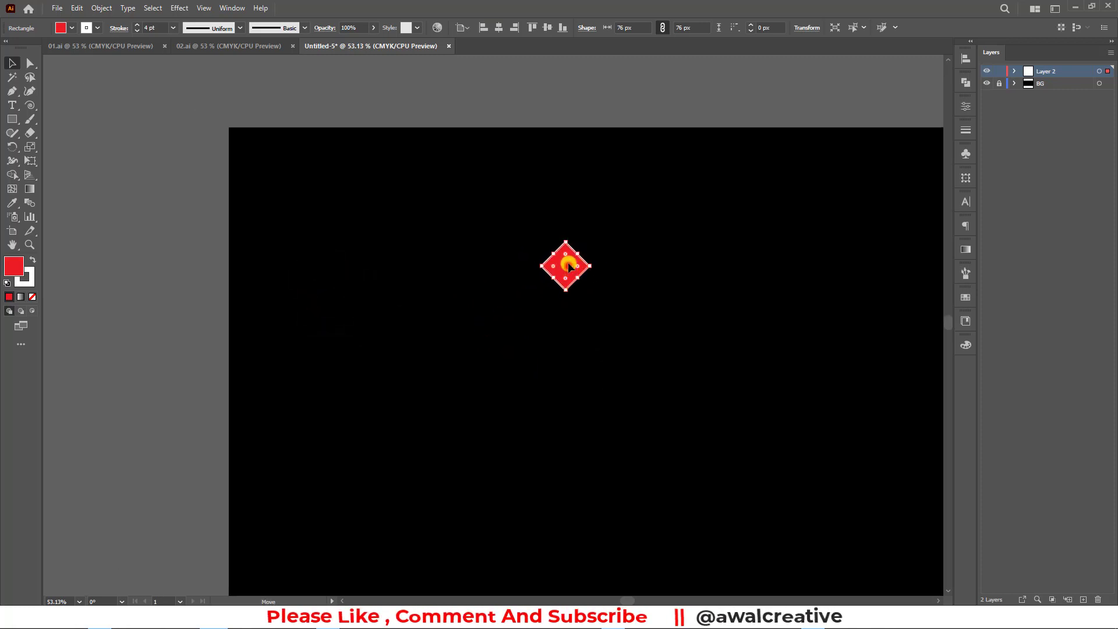
left_click_drag(569, 267, 208, 132)
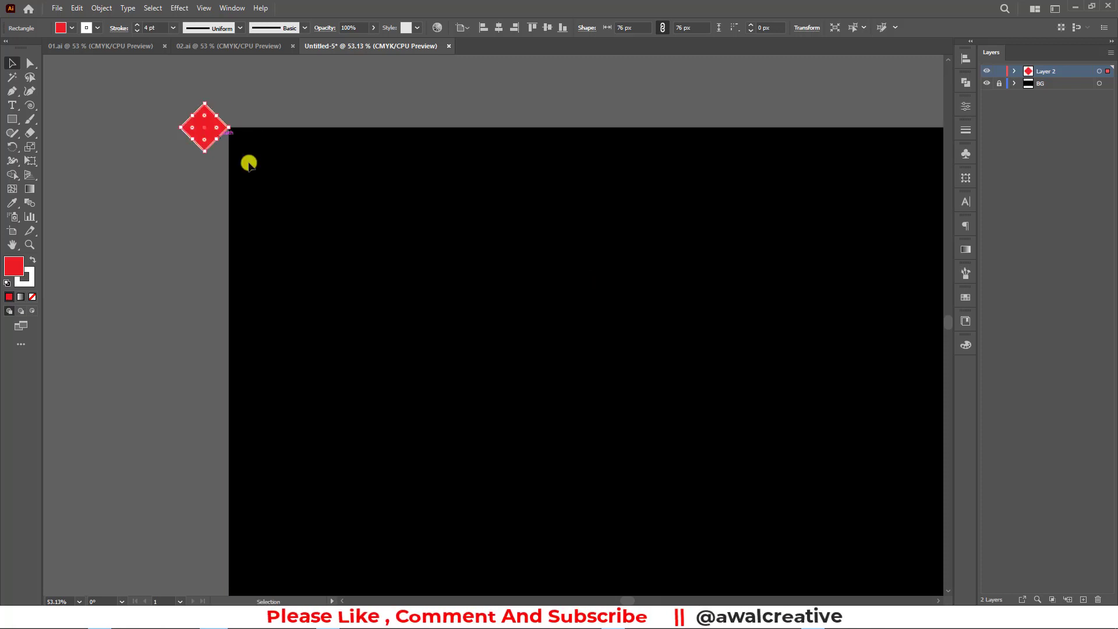
left_click(289, 100)
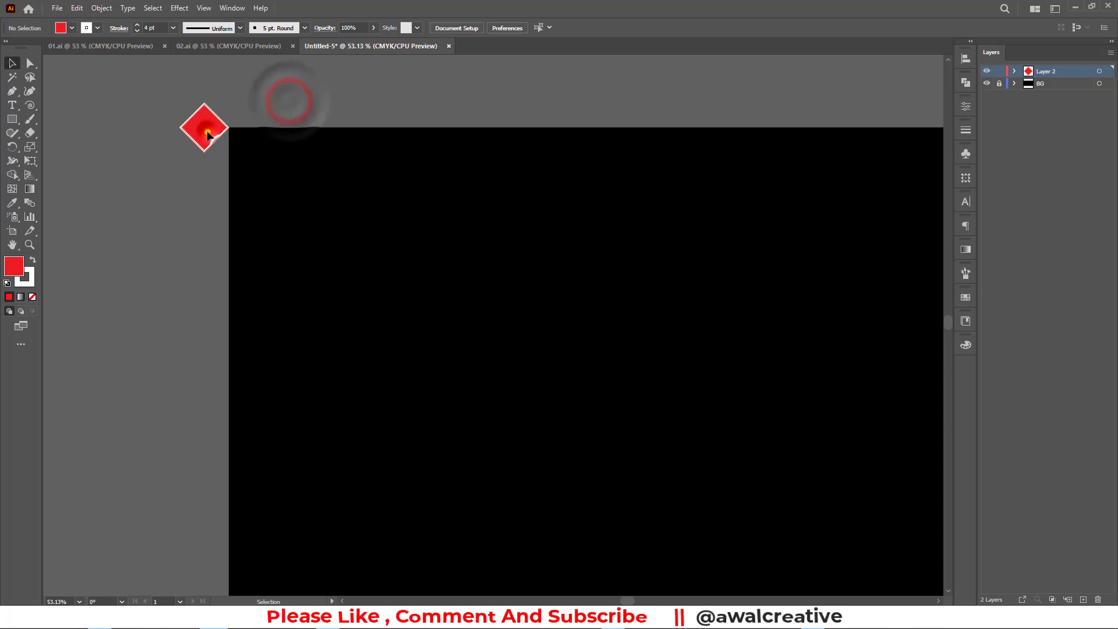
Alt+Shift-copy the diamond rightward and repeat with Ctrl+D across the top edge
left_click(207, 127)
left_click_drag(207, 134, 255, 133)
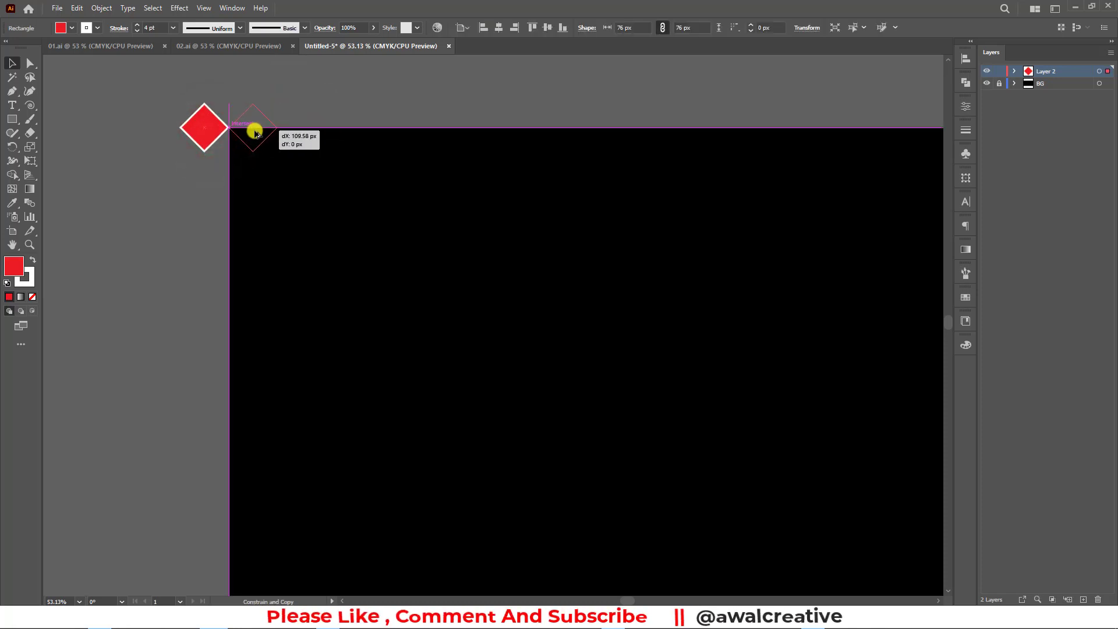
left_click_drag(256, 134, 256, 133)
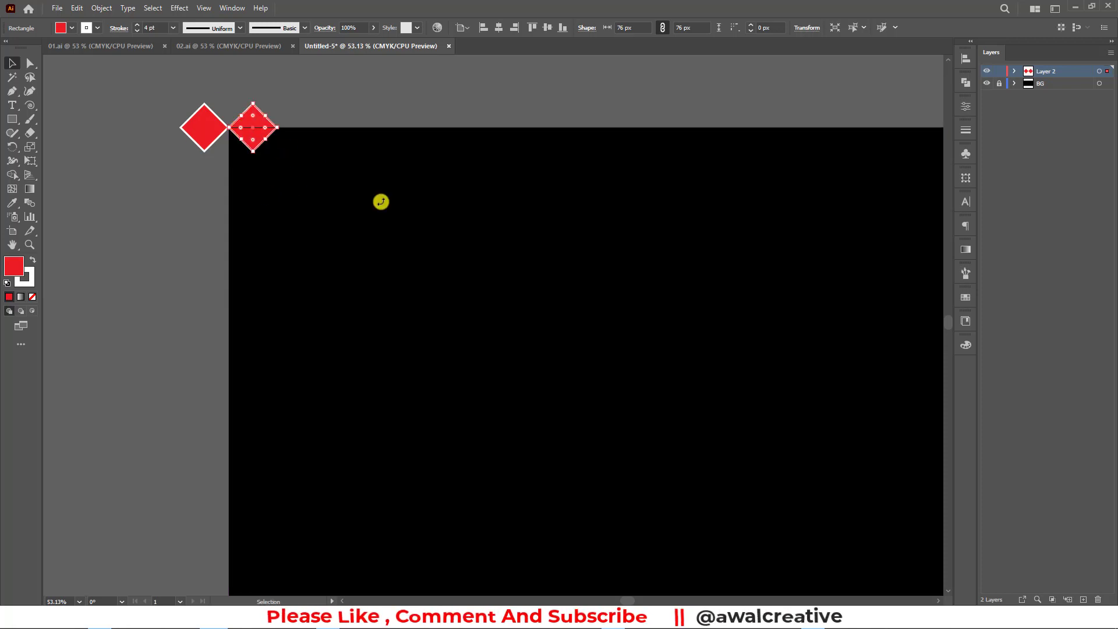
key("ctrl+d")
key("ctrl+d")
key("ctrl+d")
key("ctrl+d")
key("ctrl+d")
key("ctrl+d")
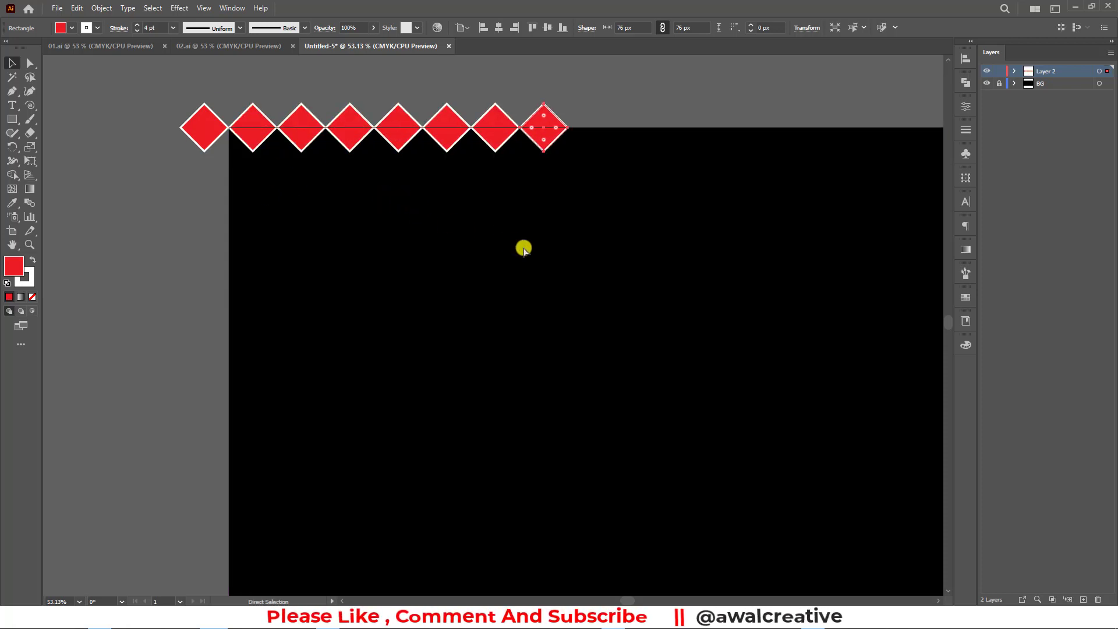
key("ctrl+d")
key("ctrl+d")
key("ctrl+d")
key("ctrl+d")
key("ctrl+d")
key("ctrl+d")
key("ctrl+d")
key("ctrl+d")
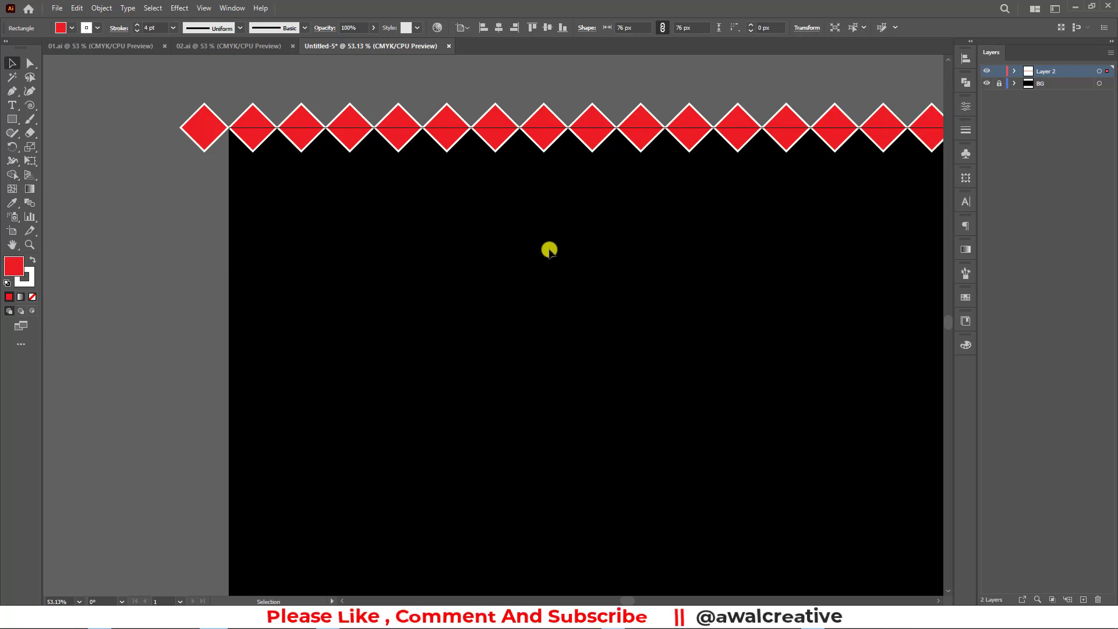
left_click_drag(731, 274, 477, 271)
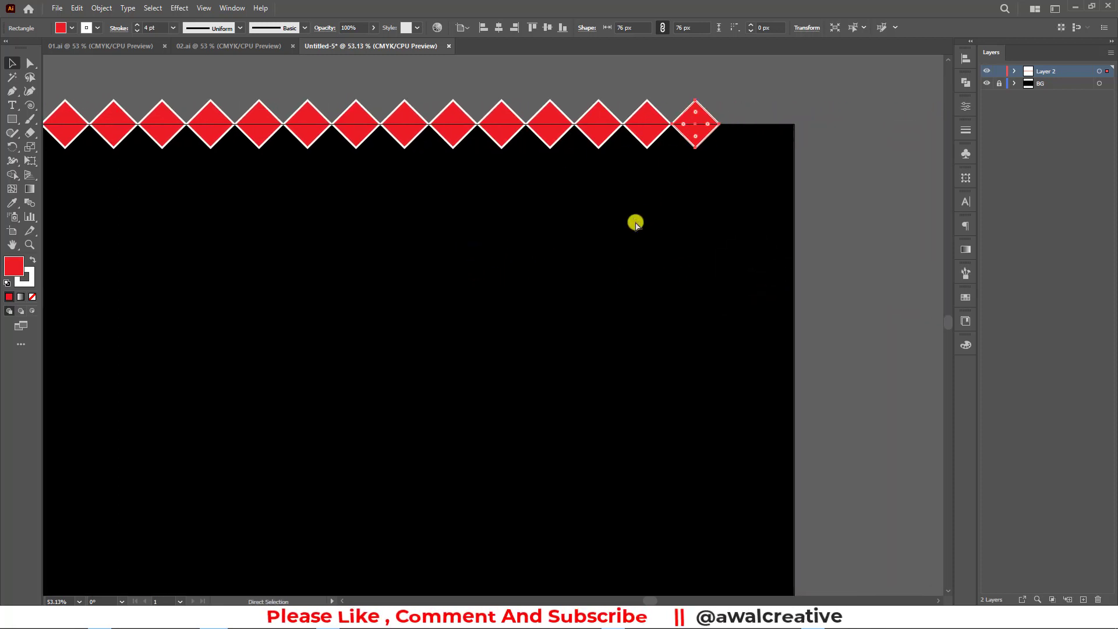
key("ctrl+d")
key("ctrl+d")
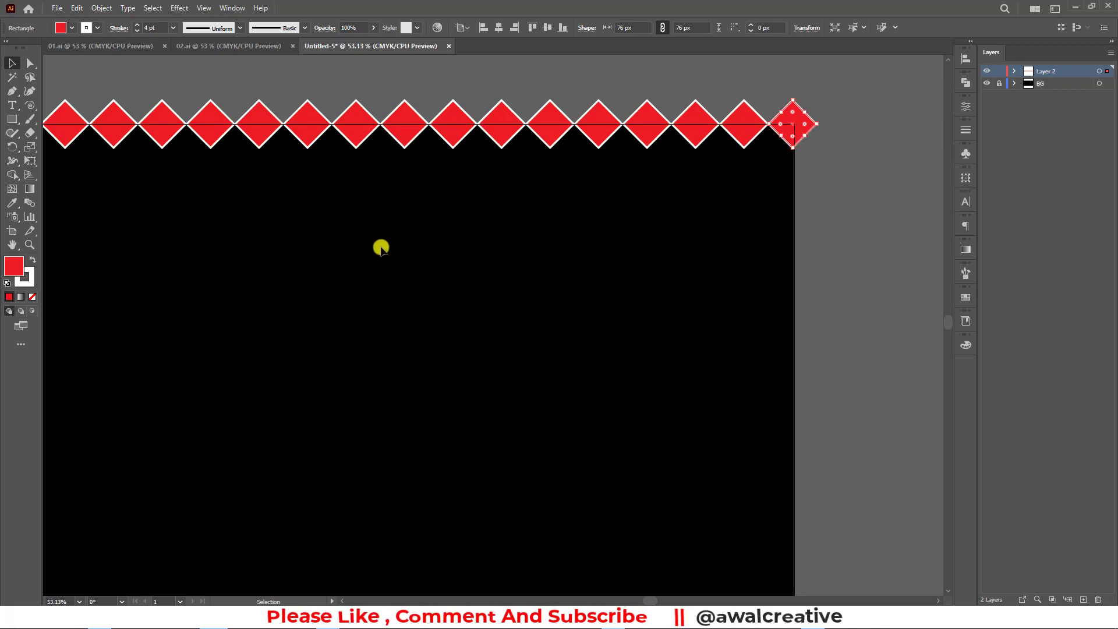
left_click_drag(341, 247, 487, 249)
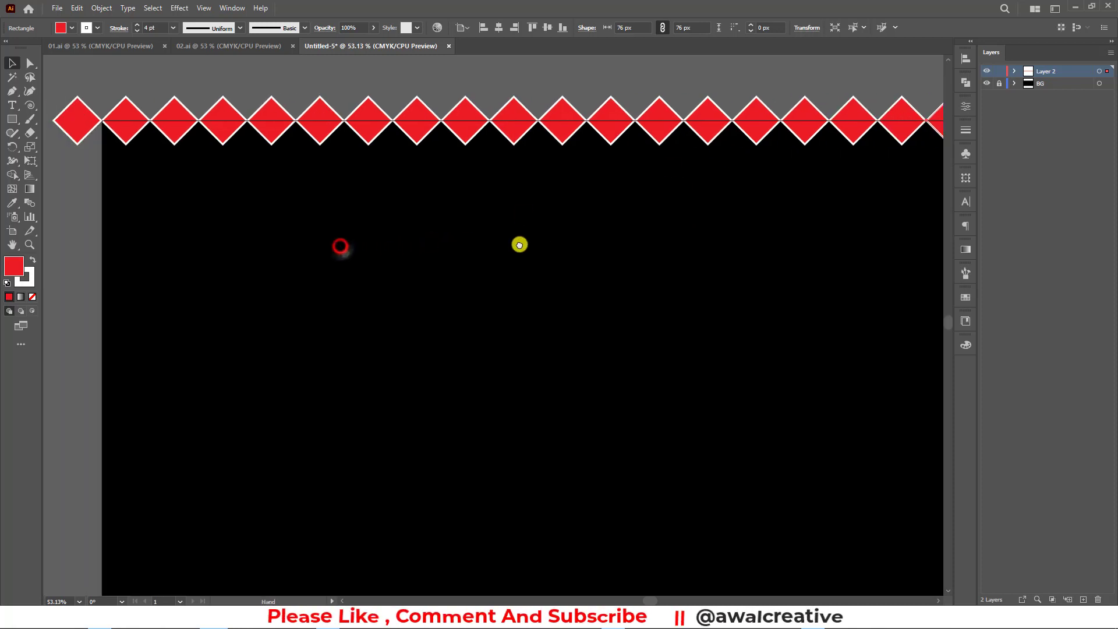
left_click(28, 245)
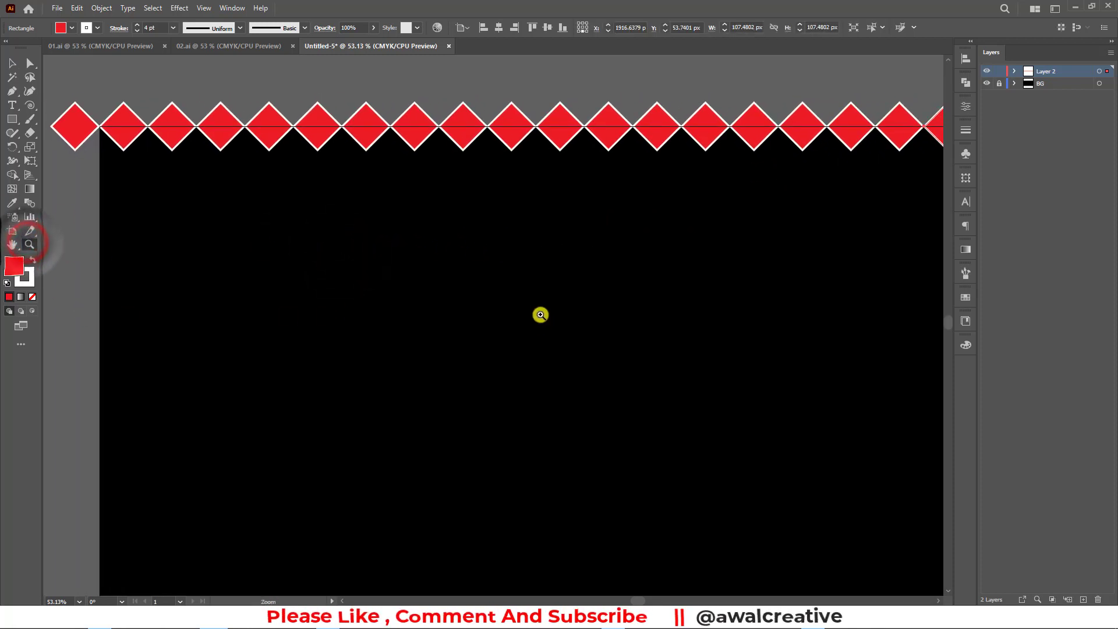
left_click(519, 293, "alt")
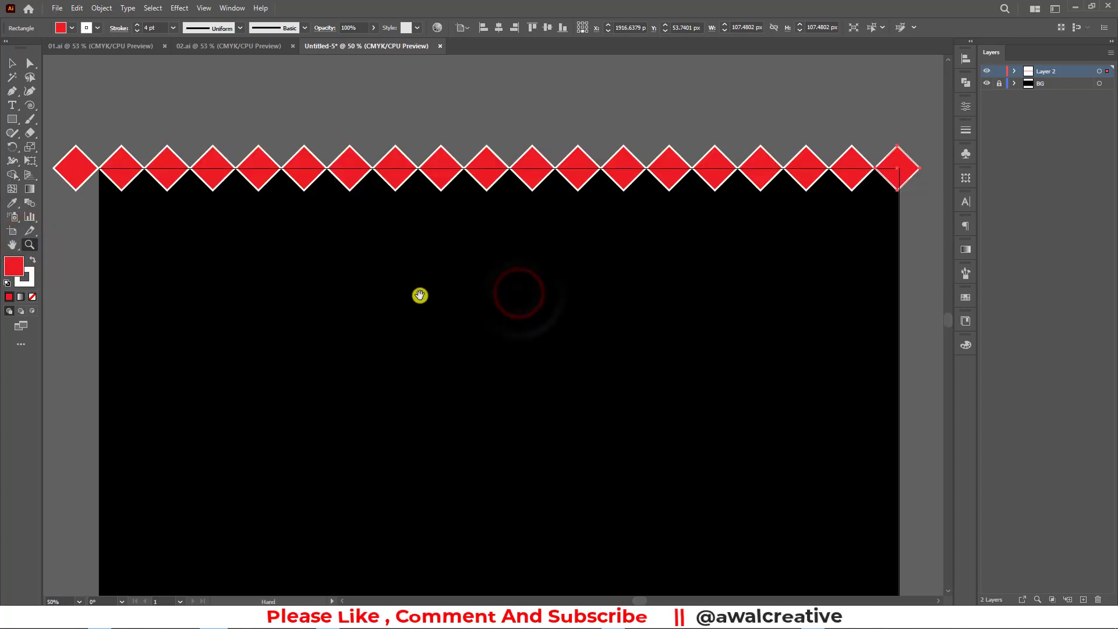
Copy the diamond row diagonally to nest a second row into its gaps
left_click(11, 63)
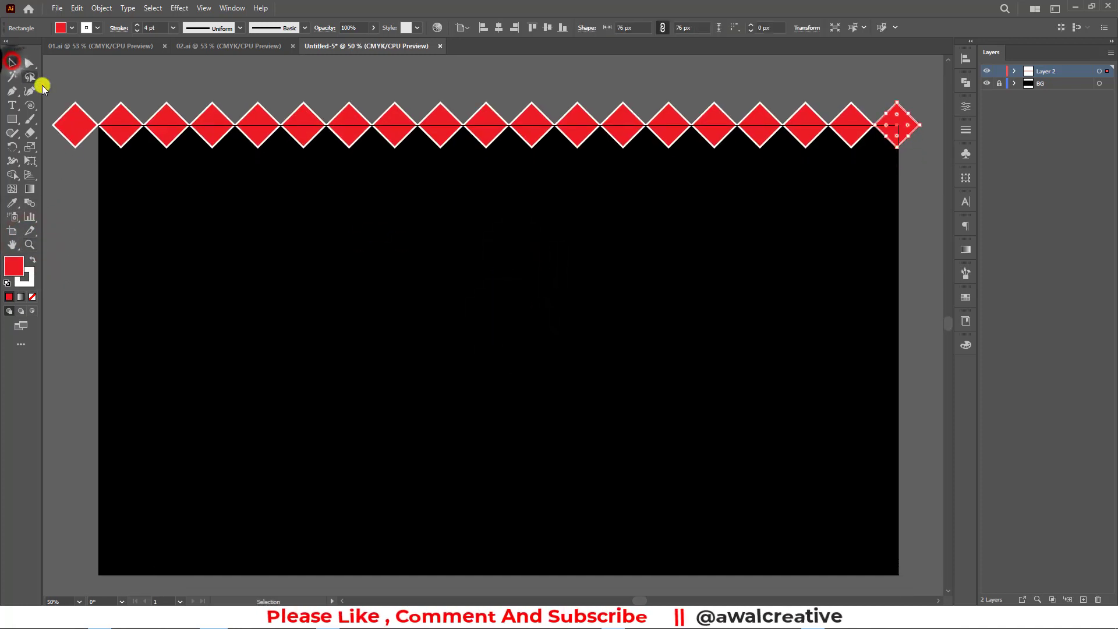
key("ctrl+a")
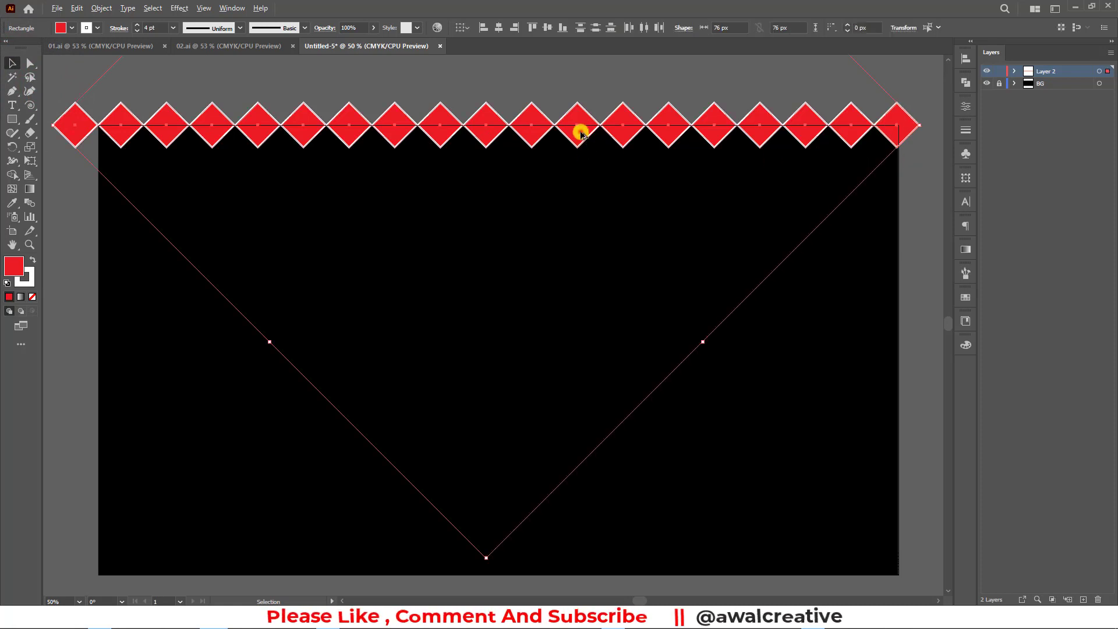
left_click_drag(581, 133, 561, 161)
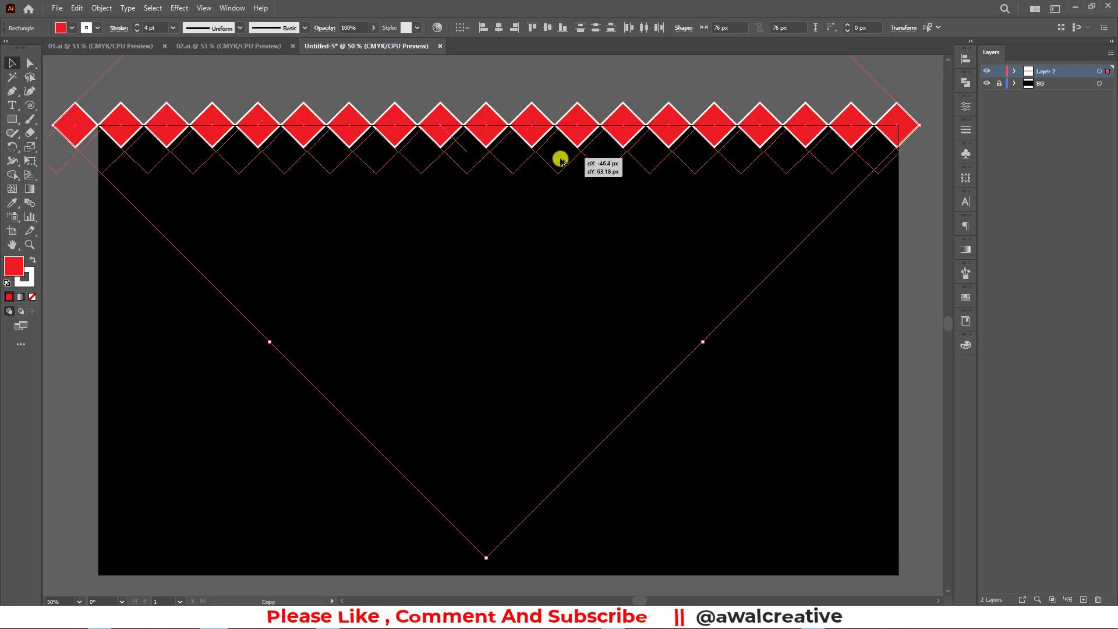
left_click_drag(561, 161, 558, 158)
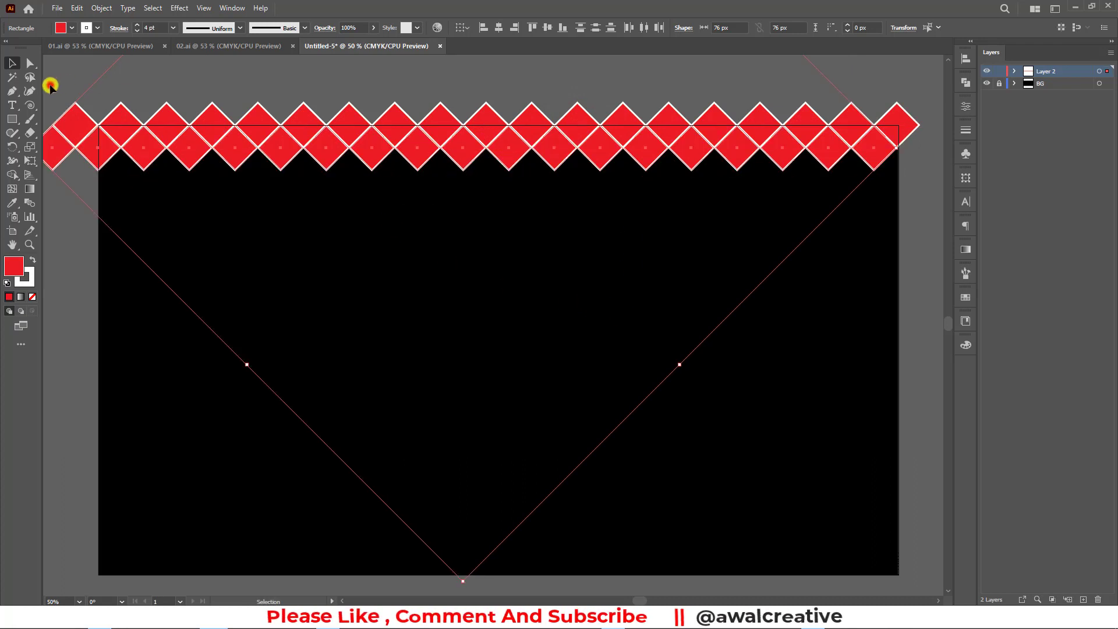
Alt+Shift-copy both rows straight down and repeat with Ctrl+D to fill the artboard
left_click_drag(50, 86, 921, 217)
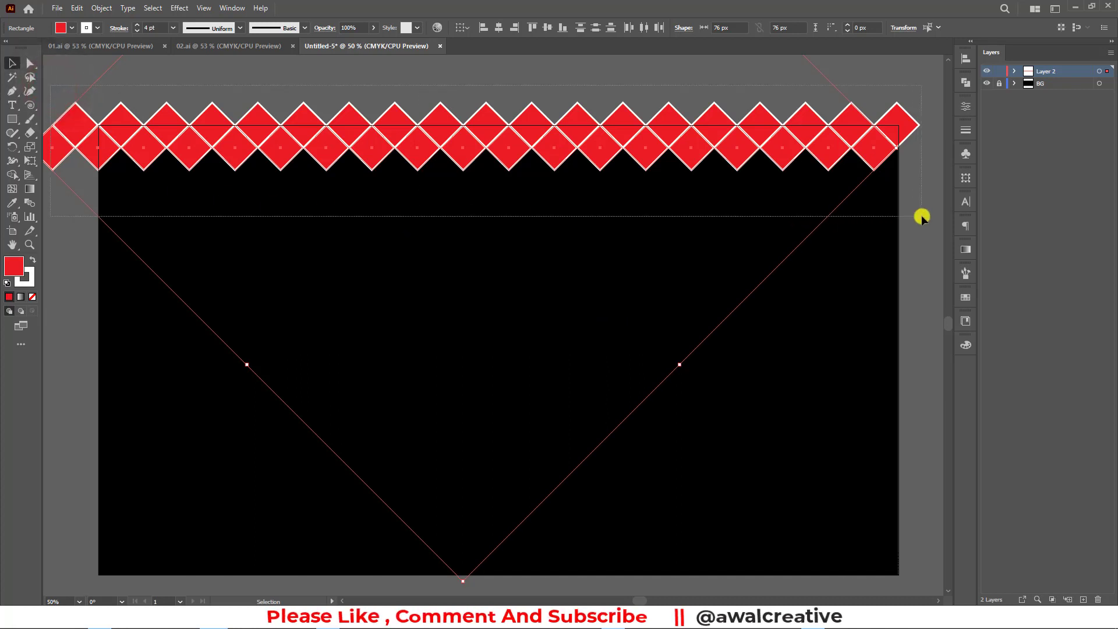
left_click_drag(922, 216, 922, 217)
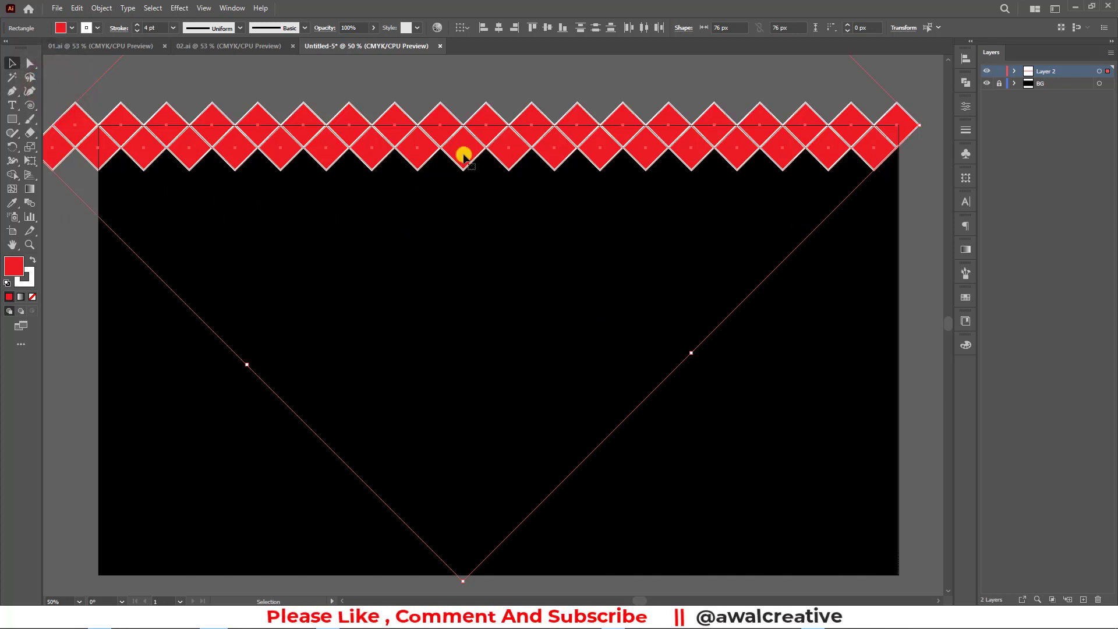
left_click_drag(460, 150, 469, 196)
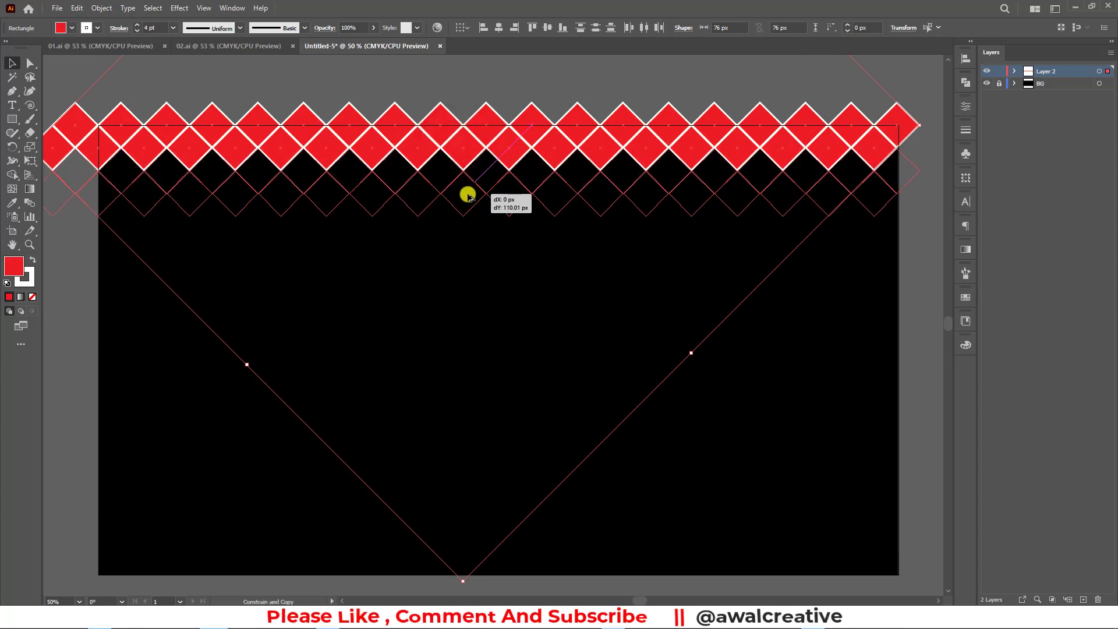
left_click_drag(469, 197, 469, 196)
key("a")
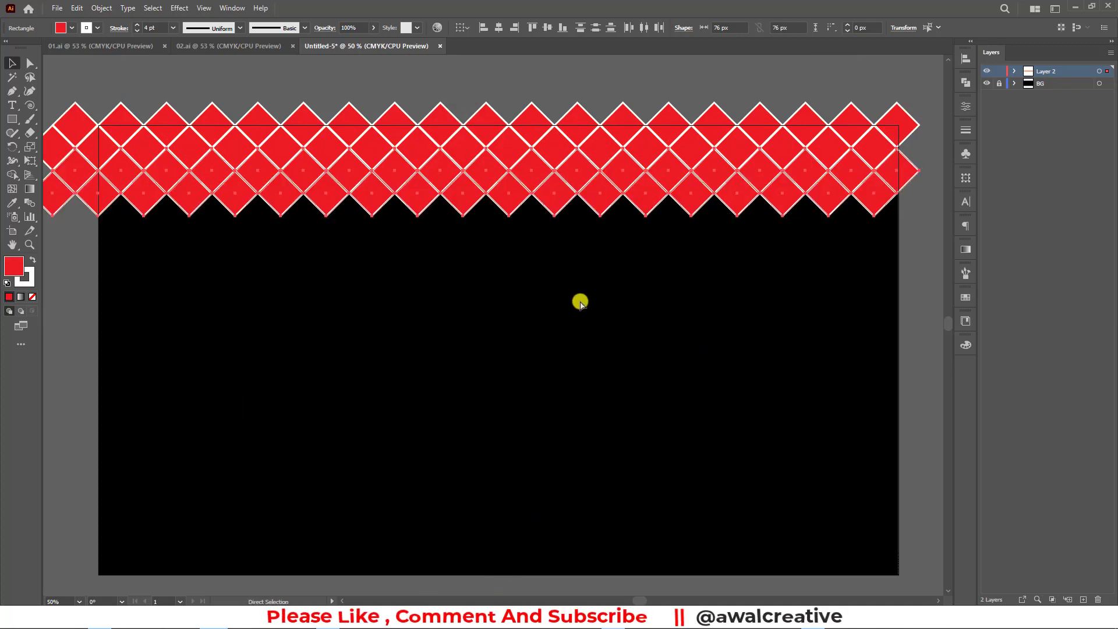
key("ctrl+d")
key("ctrl+d")
key("ctrl+d")
key("ctrl+d")
key("ctrl+d")
key("ctrl+d")
key("ctrl+d")
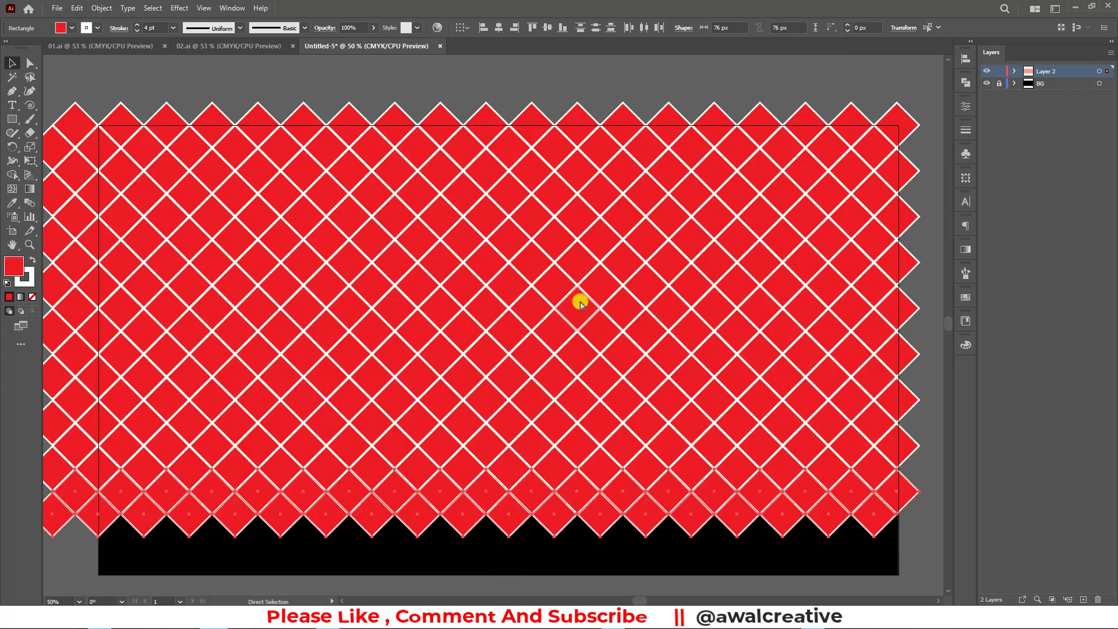
key("ctrl+d")
scroll(579, 280, "down", 2)
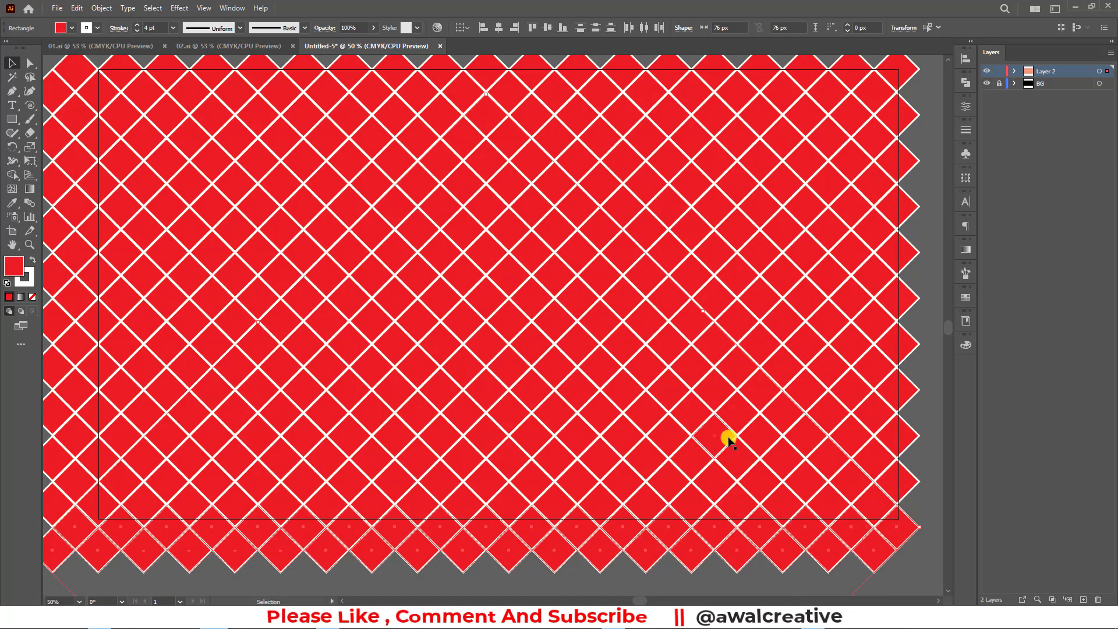
scroll(723, 433, "up", 2)
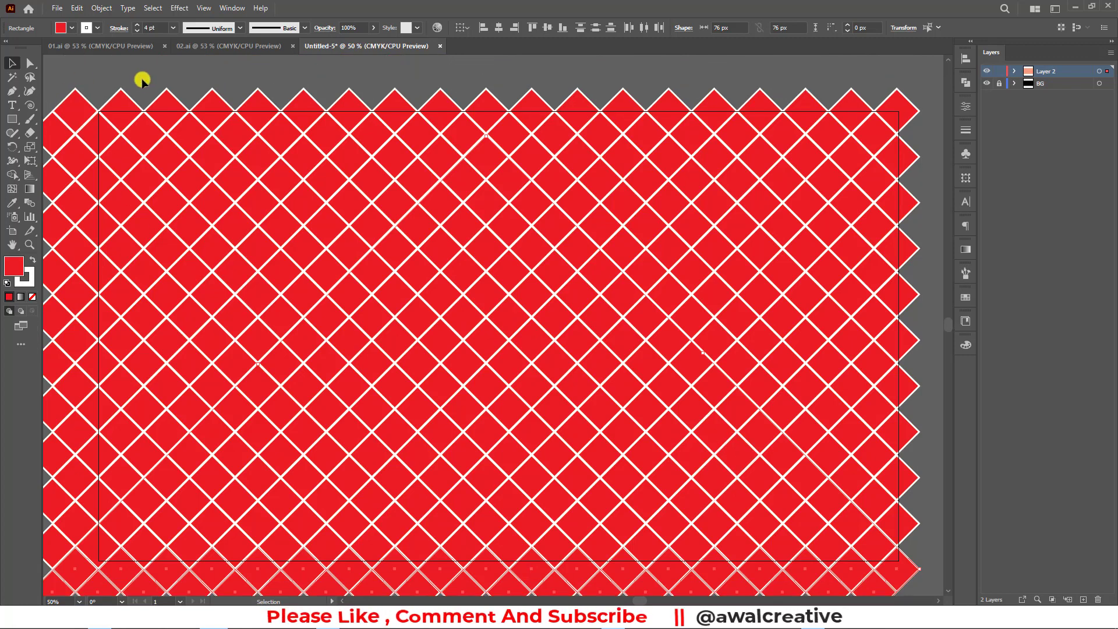
Nudge the whole diamond pattern right with two arrow presses and zoom out to see it
key("ctrl+a")
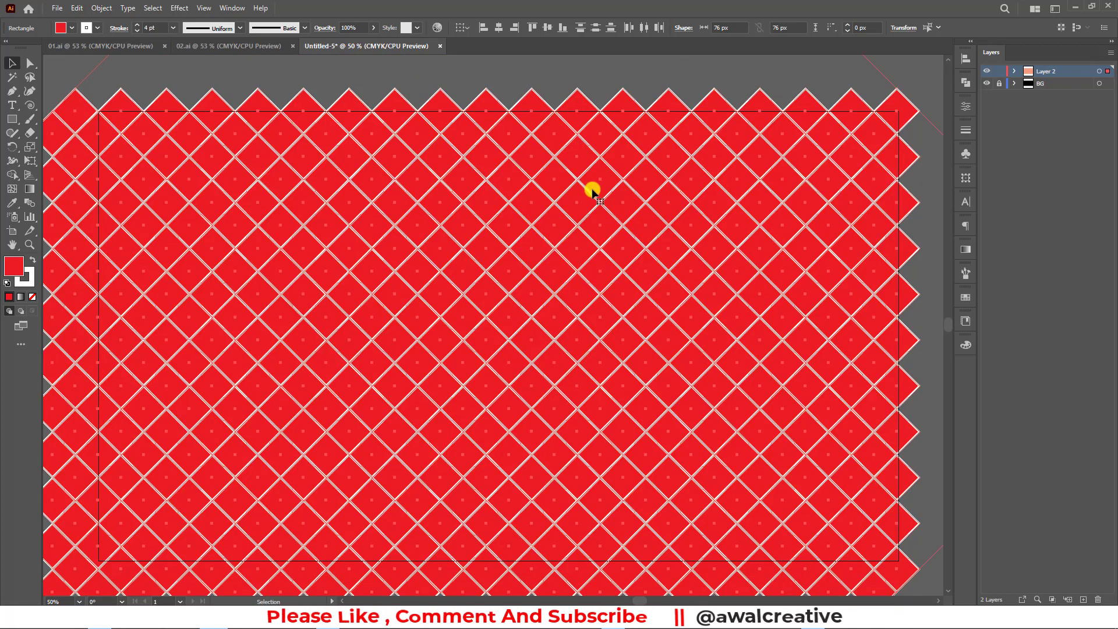
key("Right")
key("Right")
key("Right")
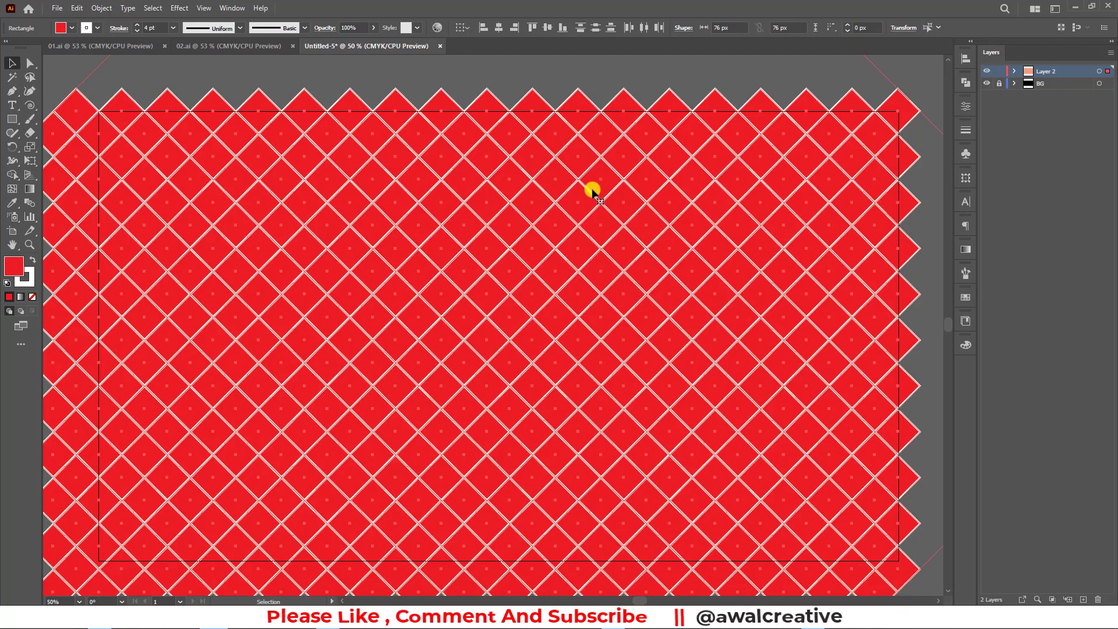
key("Right")
key("Right")
key("Right")
key("Right")
key("Right")
key("Right")
key("Right")
key("Right")
key("Right")
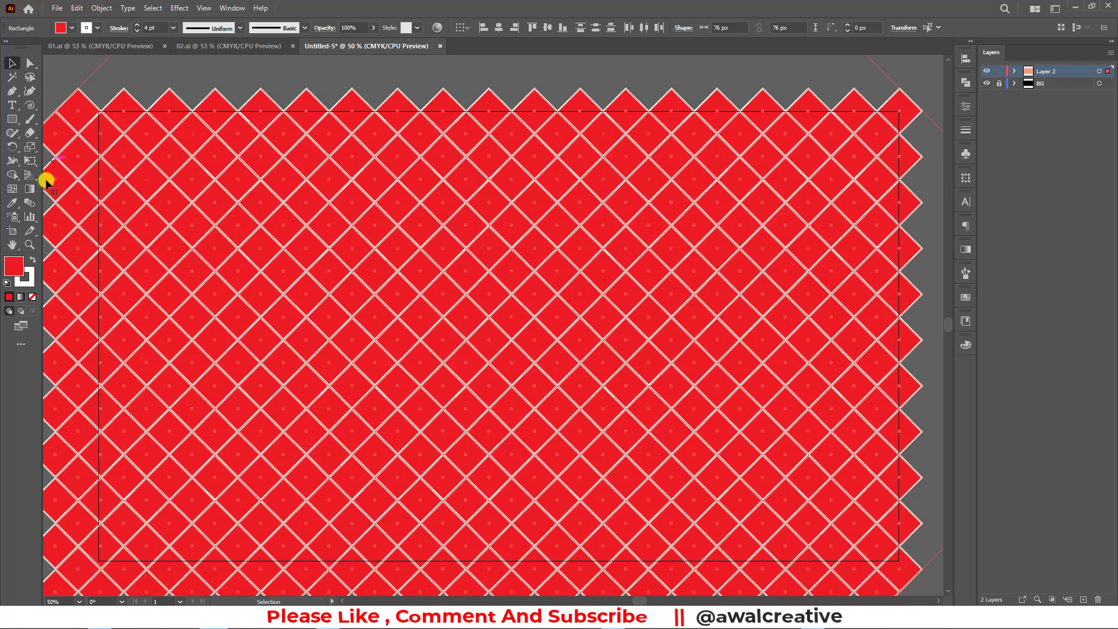
left_click(29, 245)
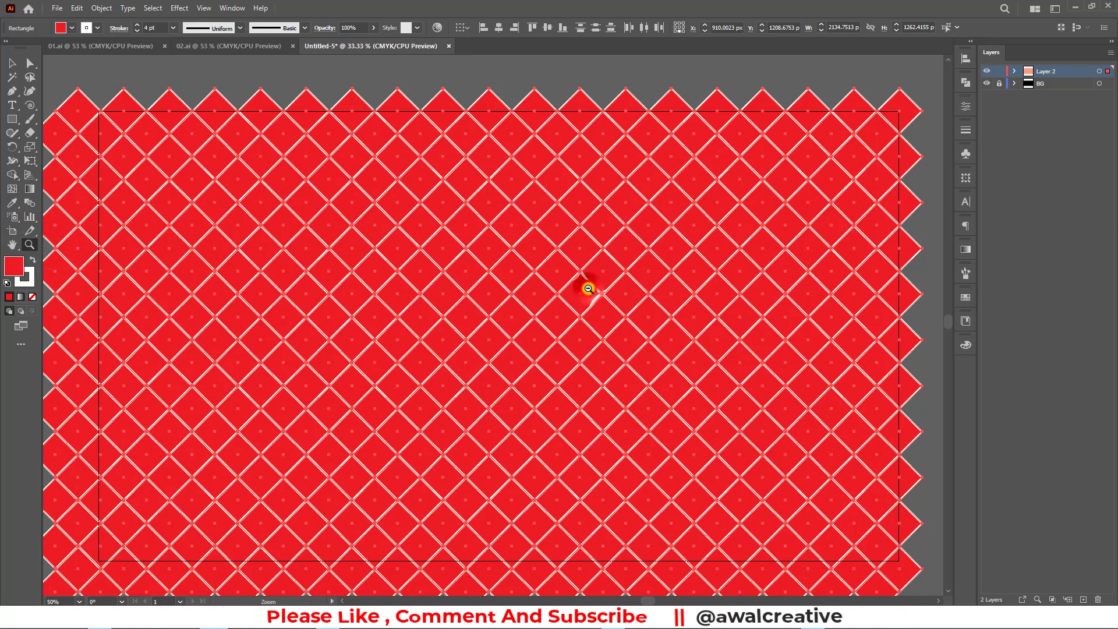
left_click(587, 287, "alt")
left_click_drag(502, 370, 562, 290)
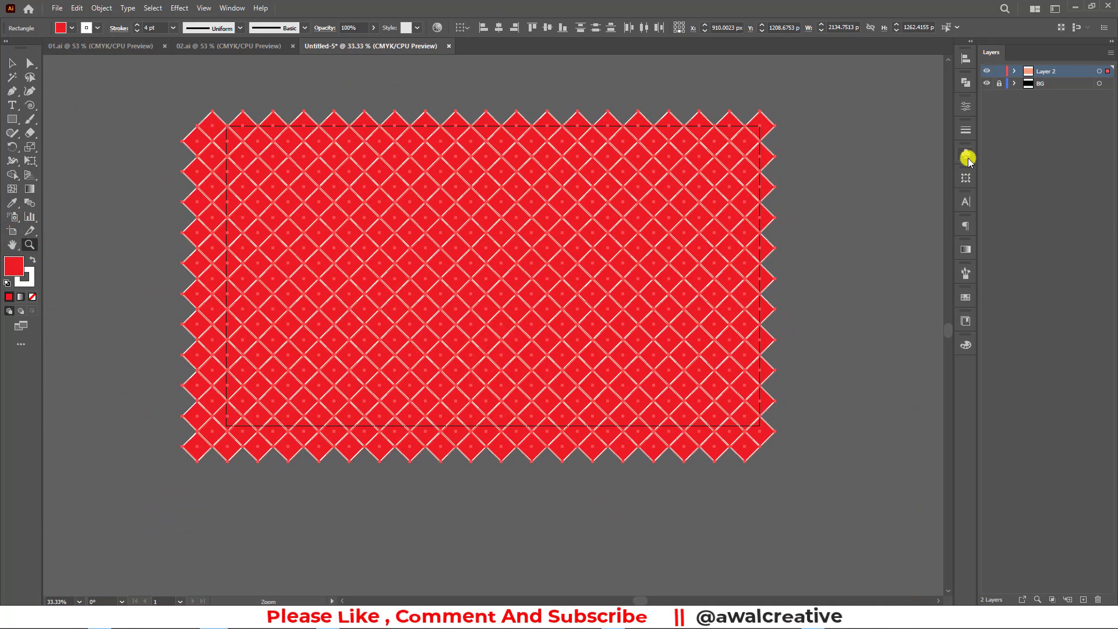
left_click(231, 8)
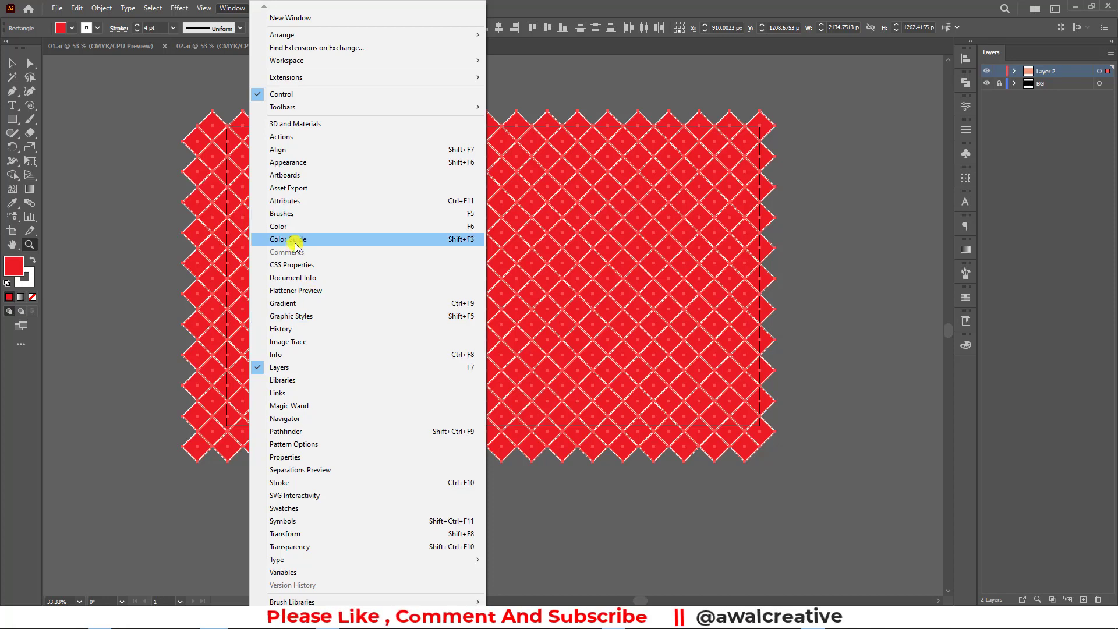
Fill the diamond tiles with a yellow-to-red gradient preset, remove two stops, then deselect
left_click(296, 303)
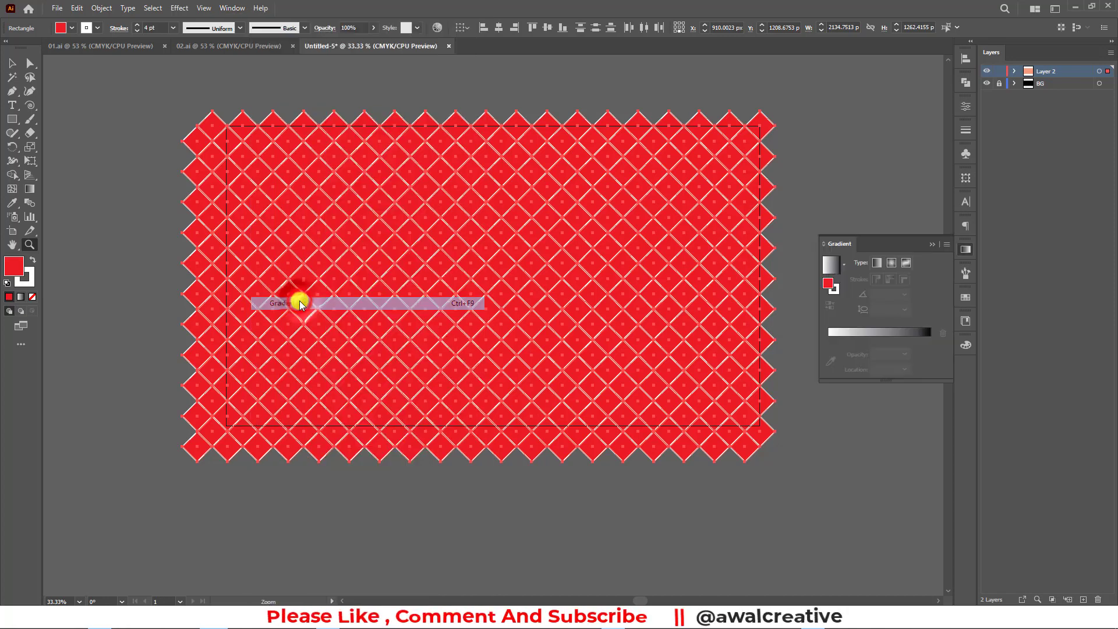
left_click(843, 264)
left_click(770, 325)
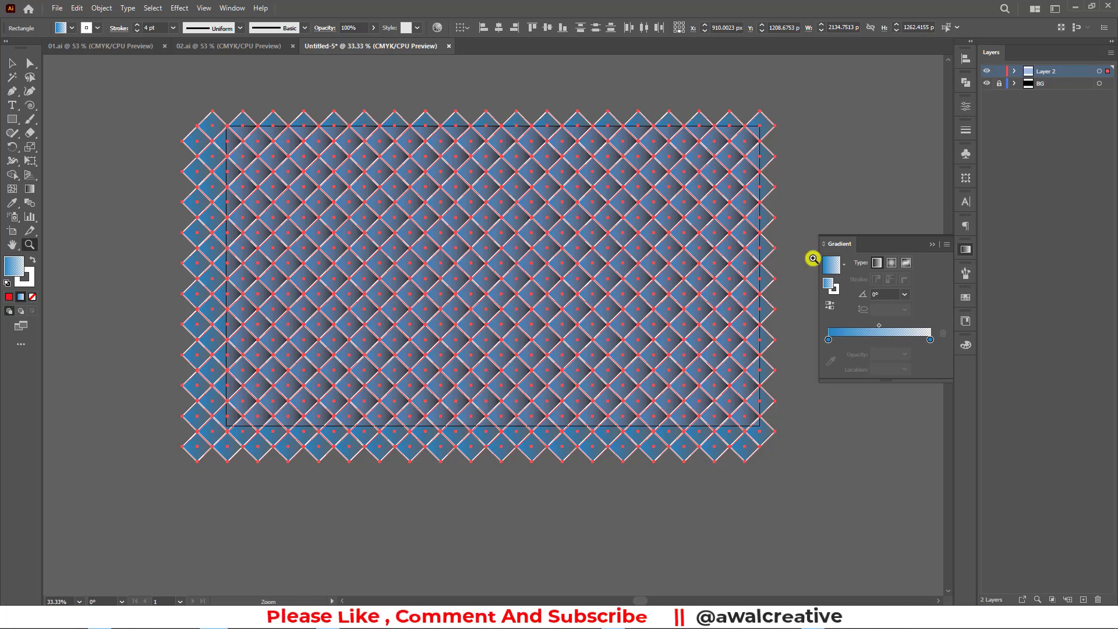
left_click(843, 265)
left_click(771, 305)
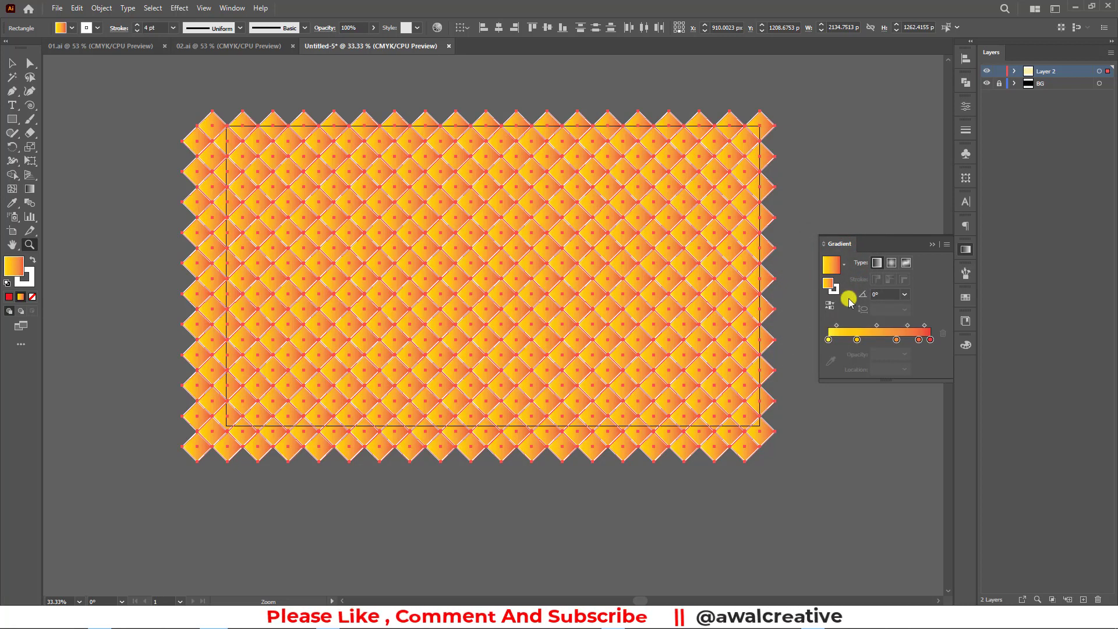
mouse_move(859, 340)
left_mouse_down()
mouse_move(862, 364)
mouse_move(882, 359)
mouse_move(877, 341)
left_mouse_up()
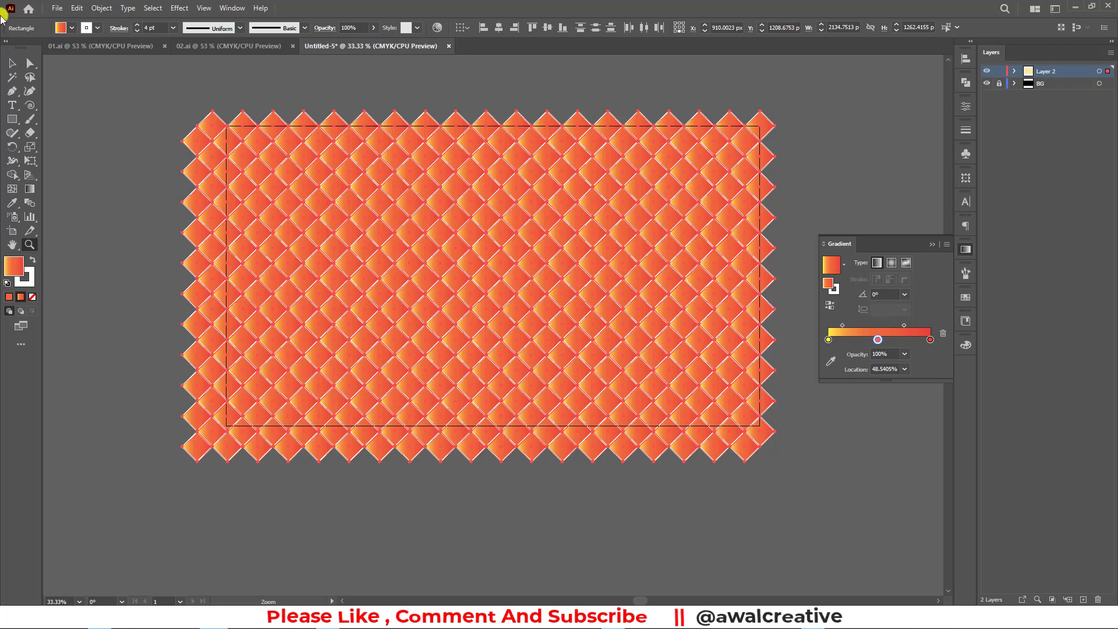
left_click(14, 63)
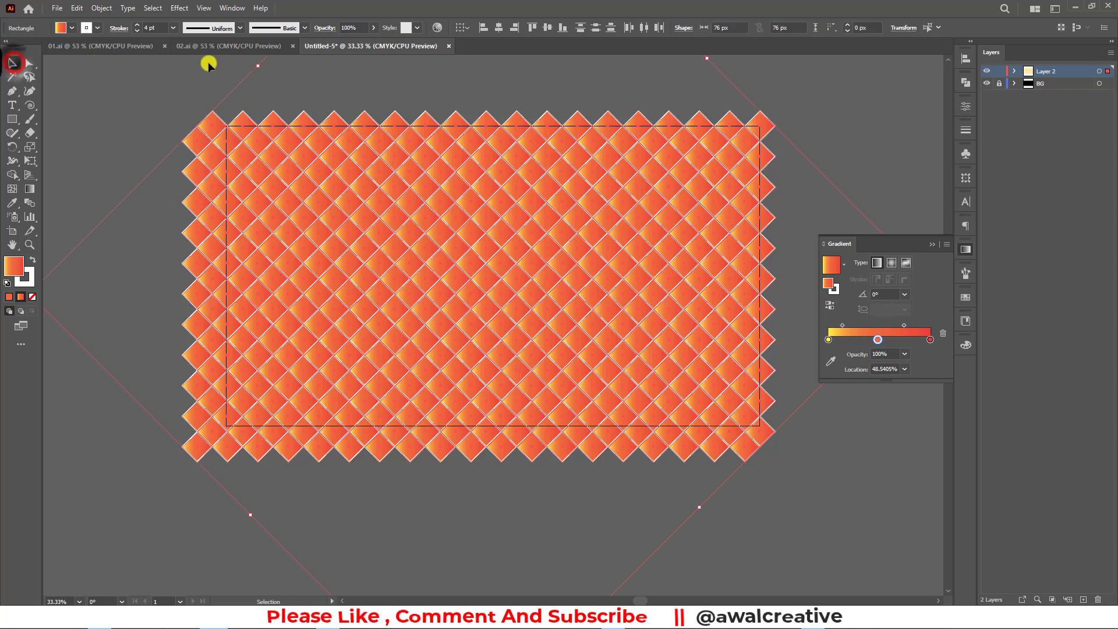
Close the Gradient panel and lock the pattern's layer
left_click(134, 79)
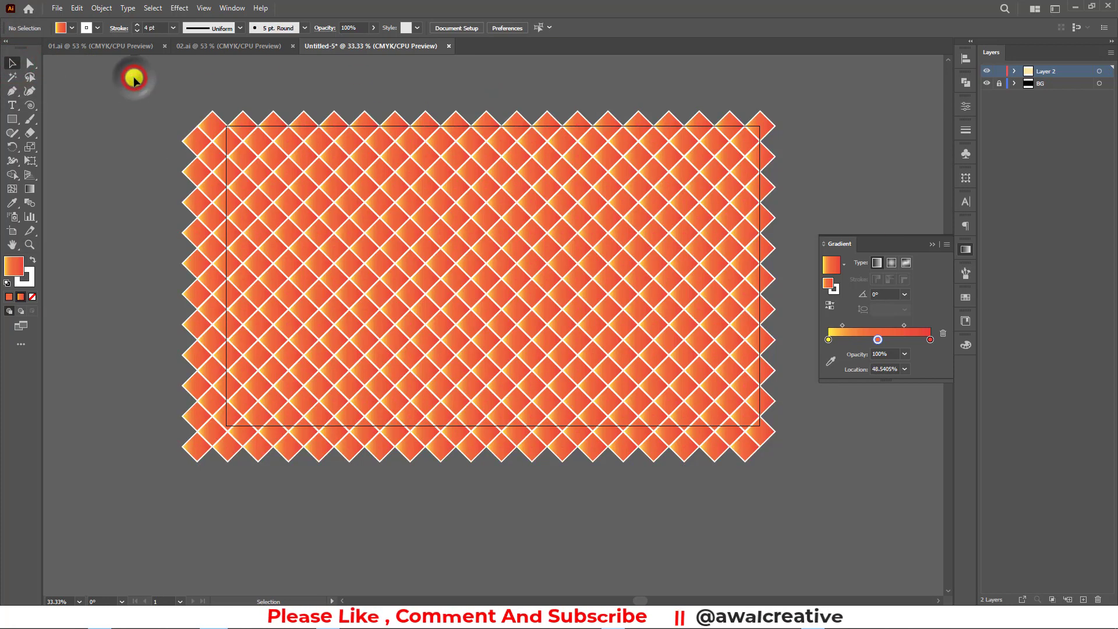
left_click(935, 246)
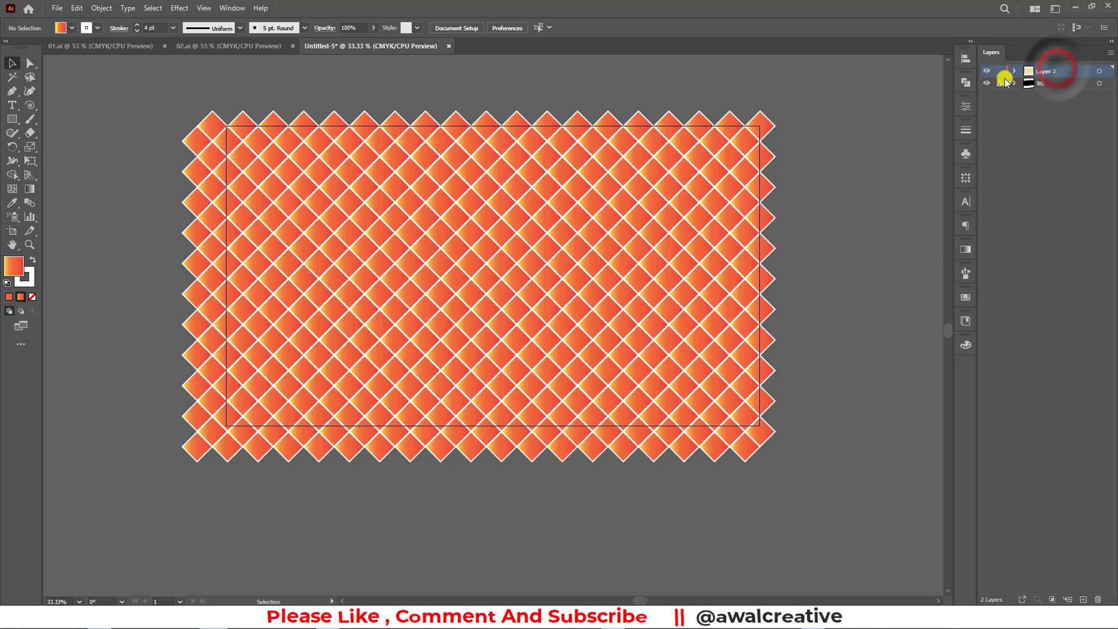
left_click(999, 71)
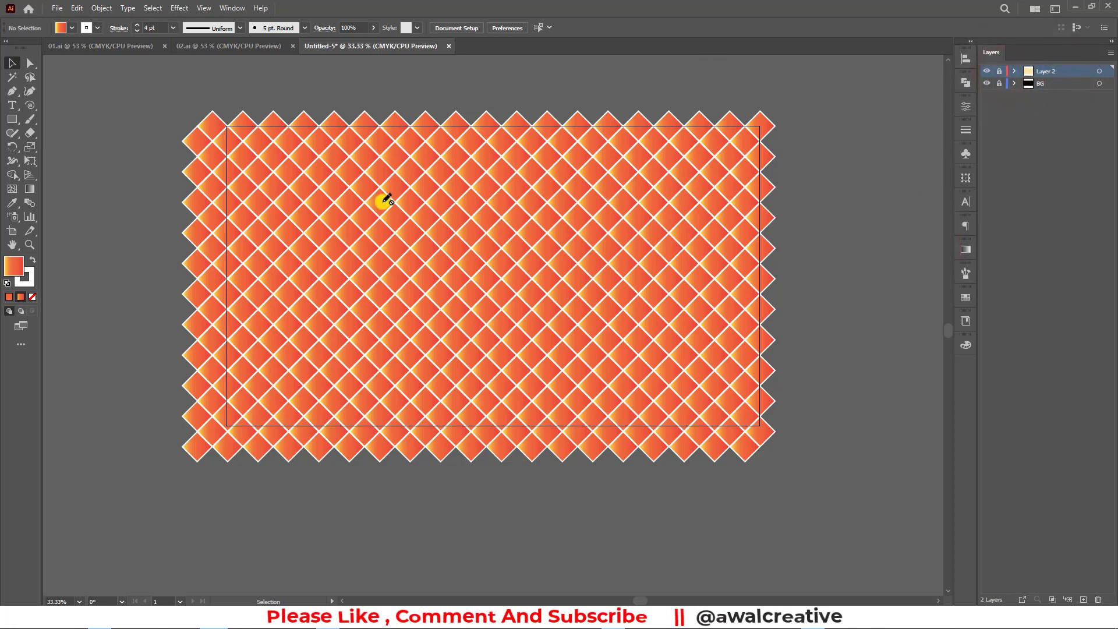
Add a new top layer and rename the layers R1 and E1
left_click(1081, 600)
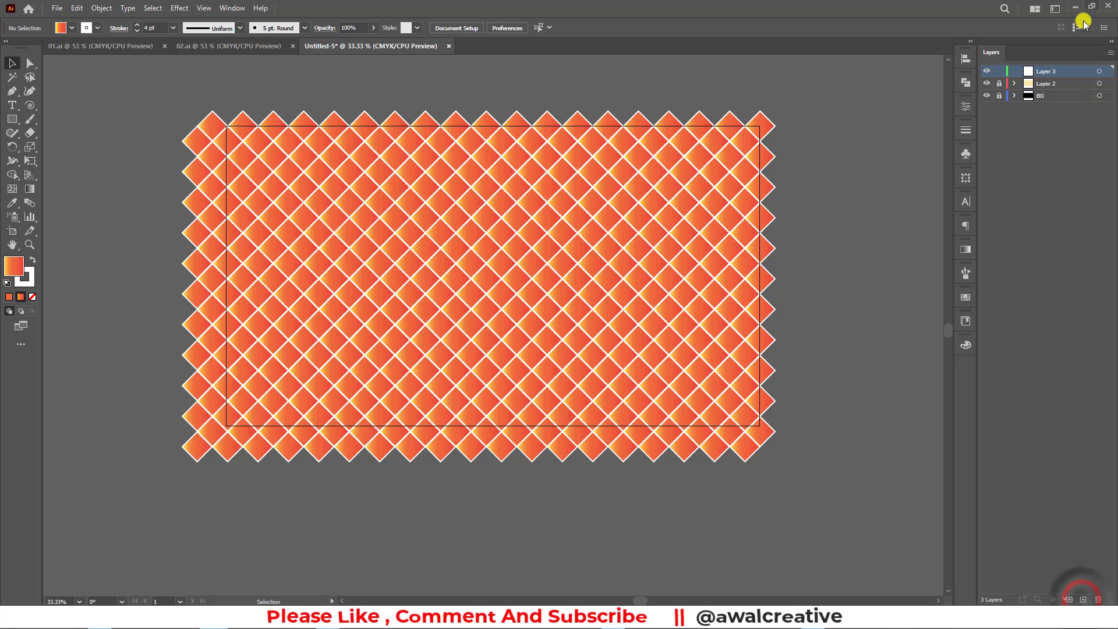
double_click(1045, 83)
type("R1")
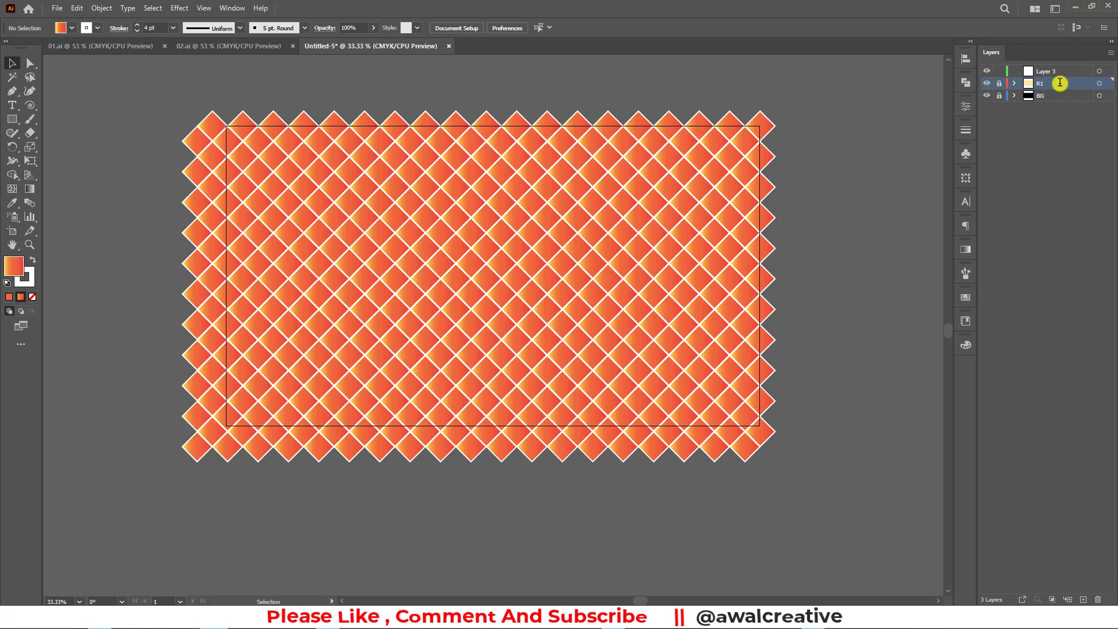
double_click(1041, 70)
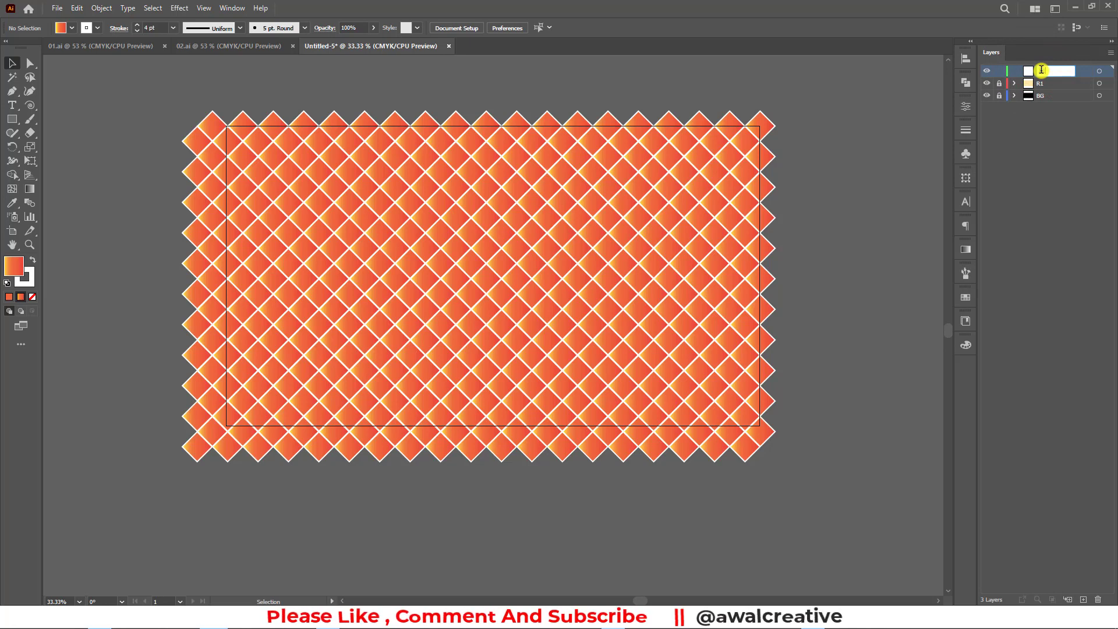
type("R2")
left_click(1071, 70)
type("E1")
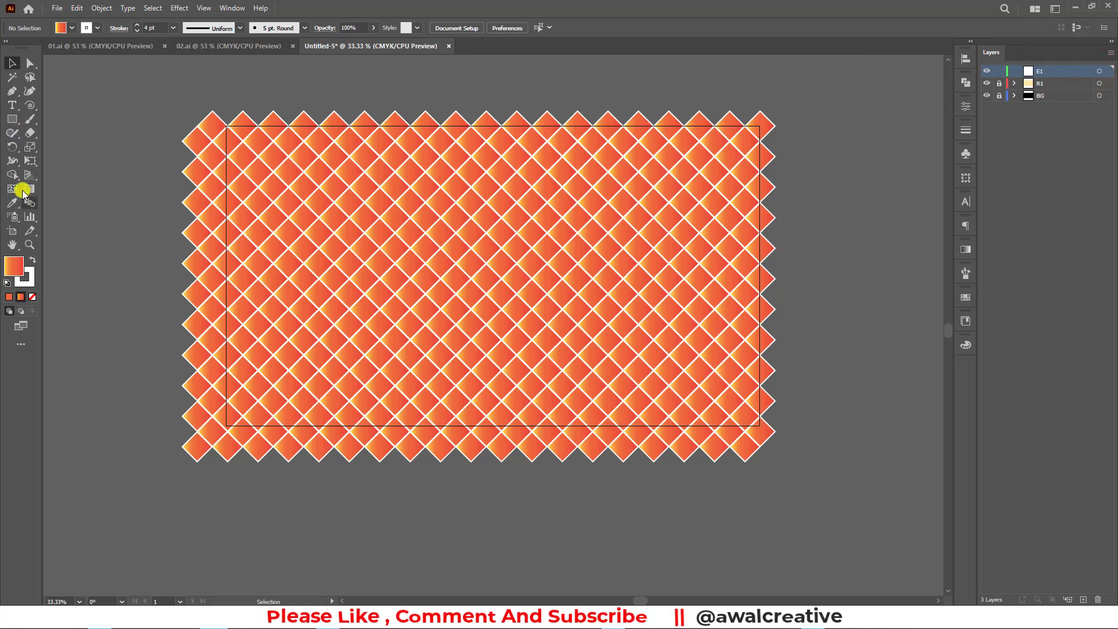
Draw a 22 × 22 px circle with the Ellipse tool on layer E1
left_click(12, 119)
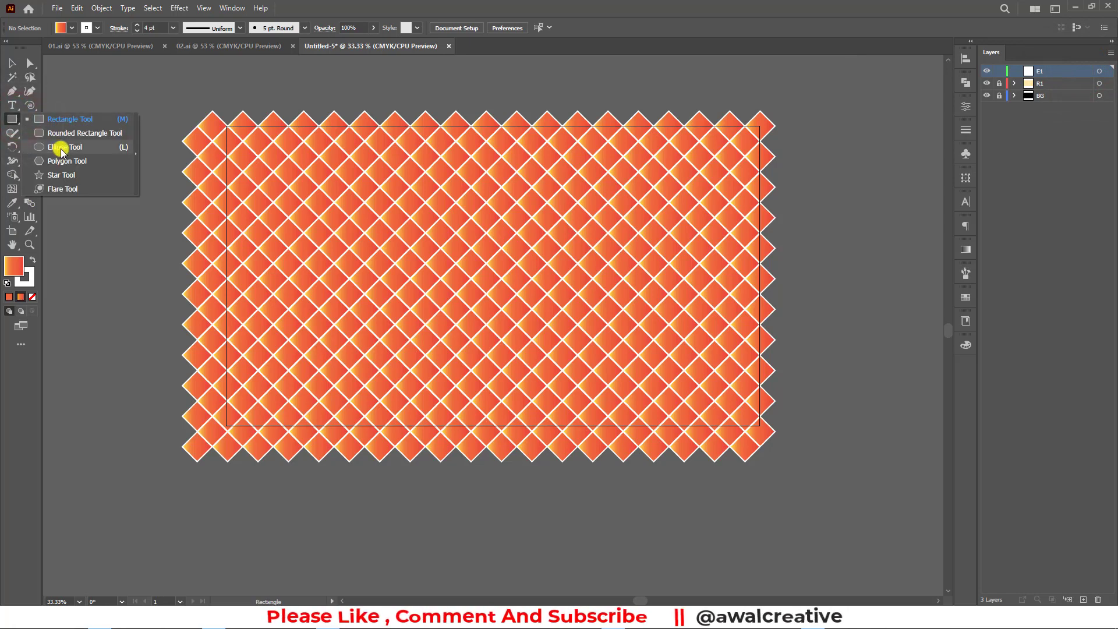
left_click(62, 149)
scroll(246, 150, "up", 3)
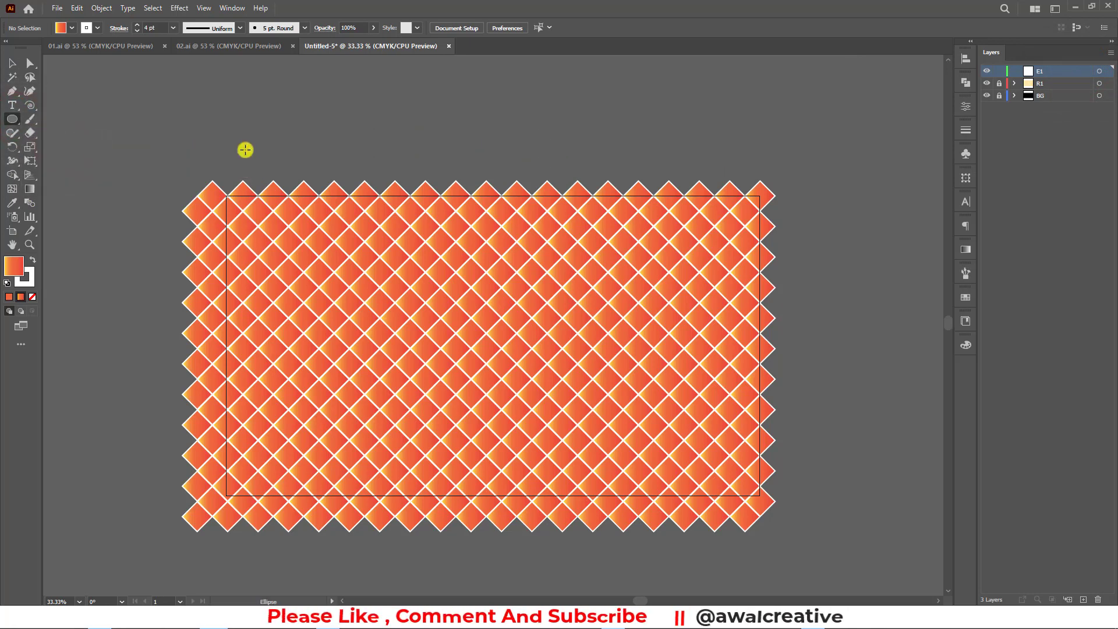
left_click(247, 118)
left_click_drag(535, 249, 385, 76)
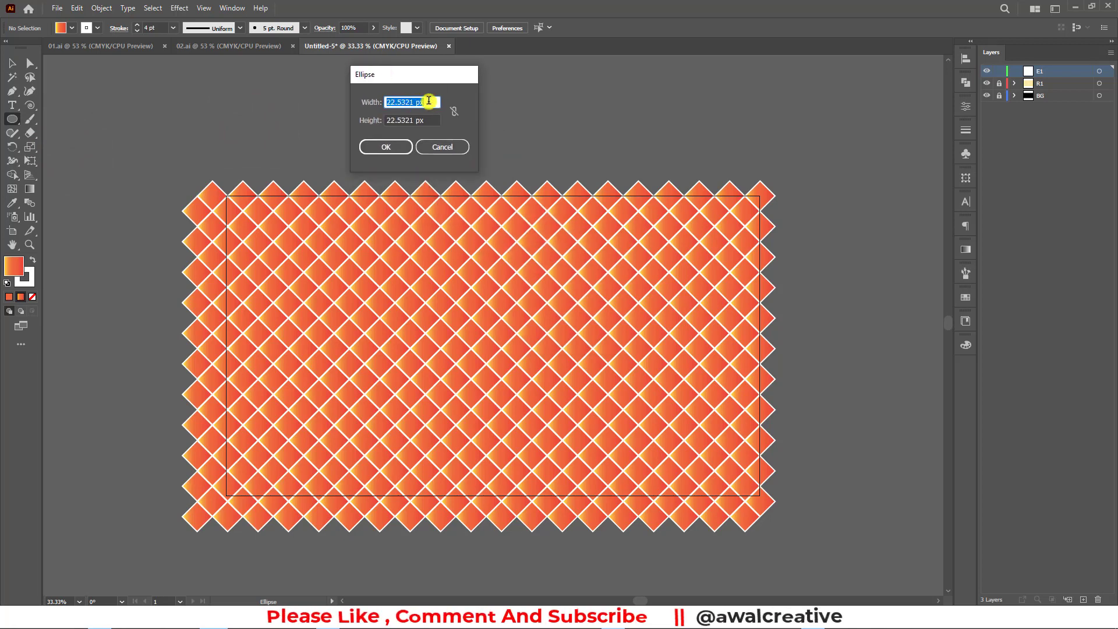
type("22")
key("Tab")
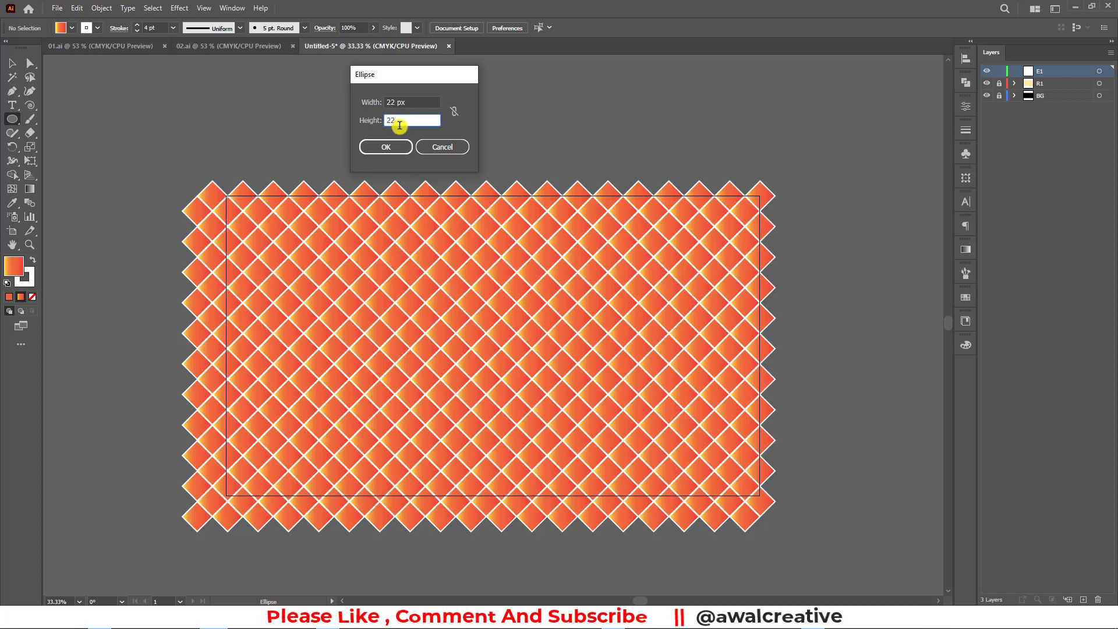
left_click(391, 148)
left_click(11, 63)
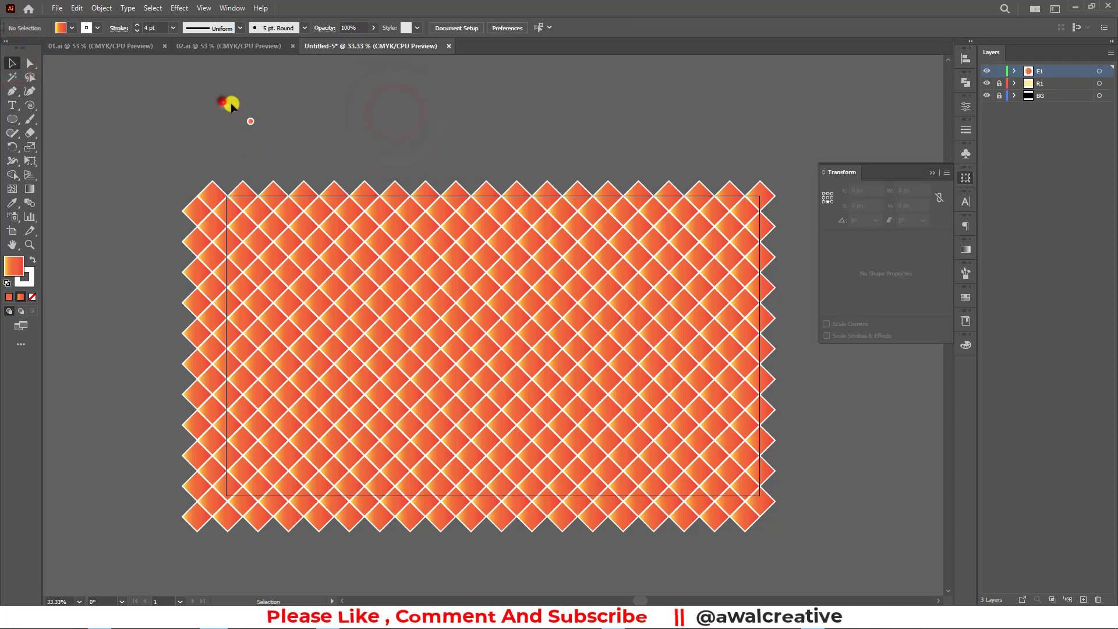
Give the circle the gradient fill and zoom in on the pattern's upper-left area
left_click_drag(224, 102, 279, 139)
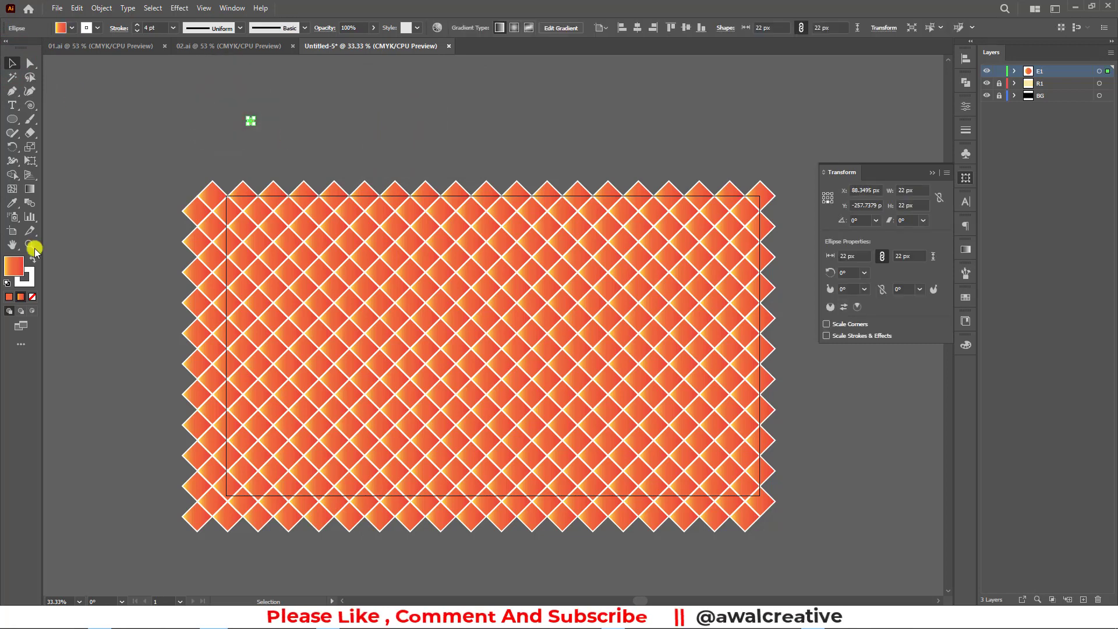
left_click(966, 254)
left_click(833, 266)
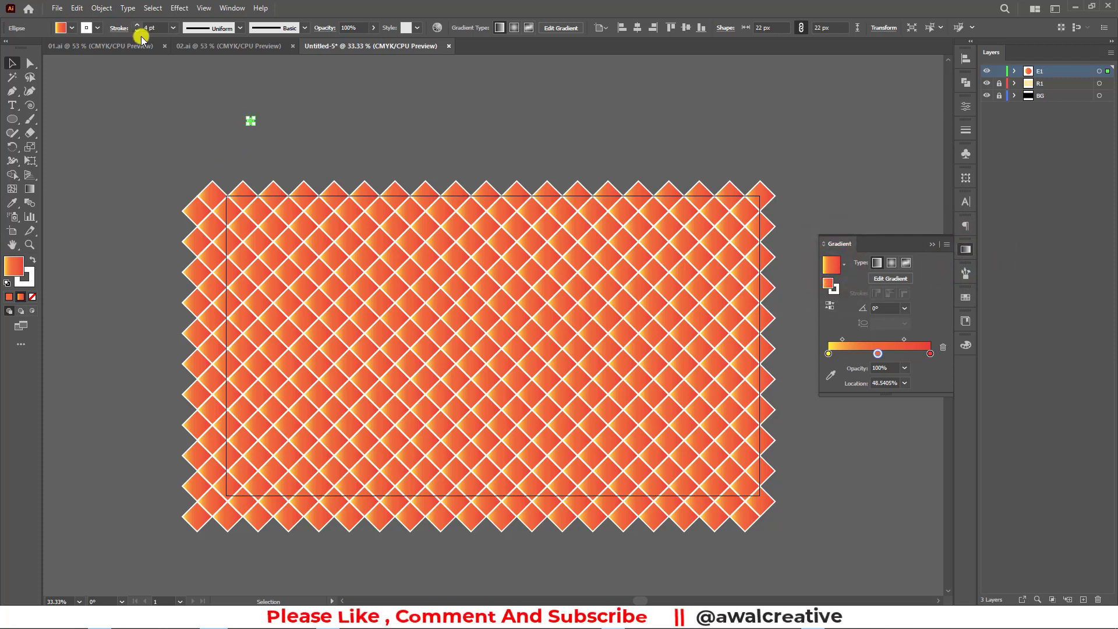
left_click_drag(220, 102, 272, 135)
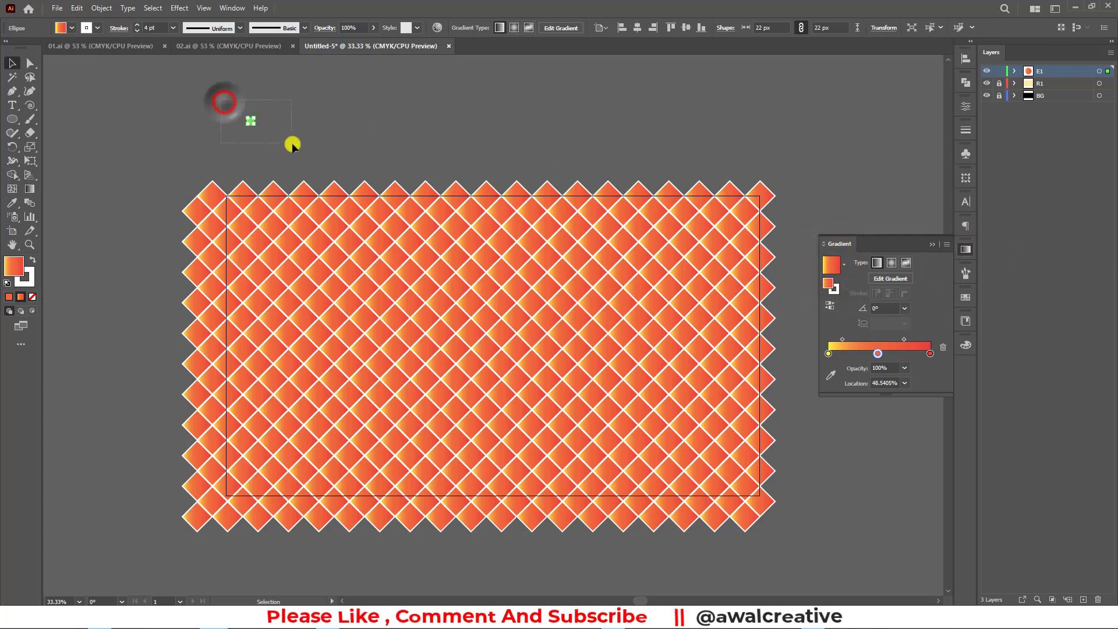
left_click(31, 246)
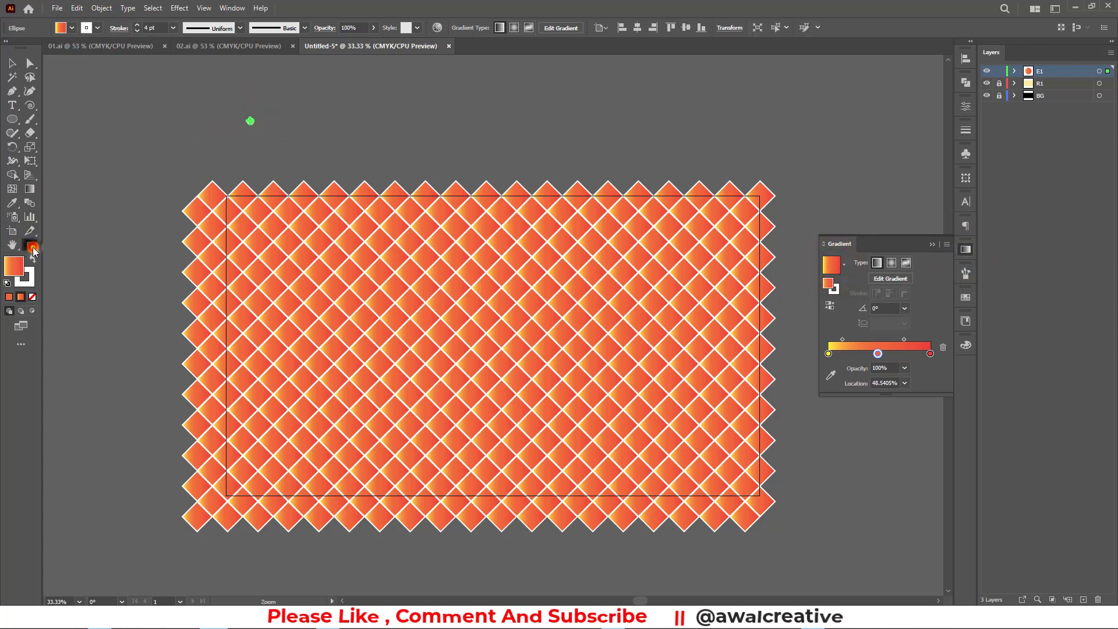
left_click(15, 64)
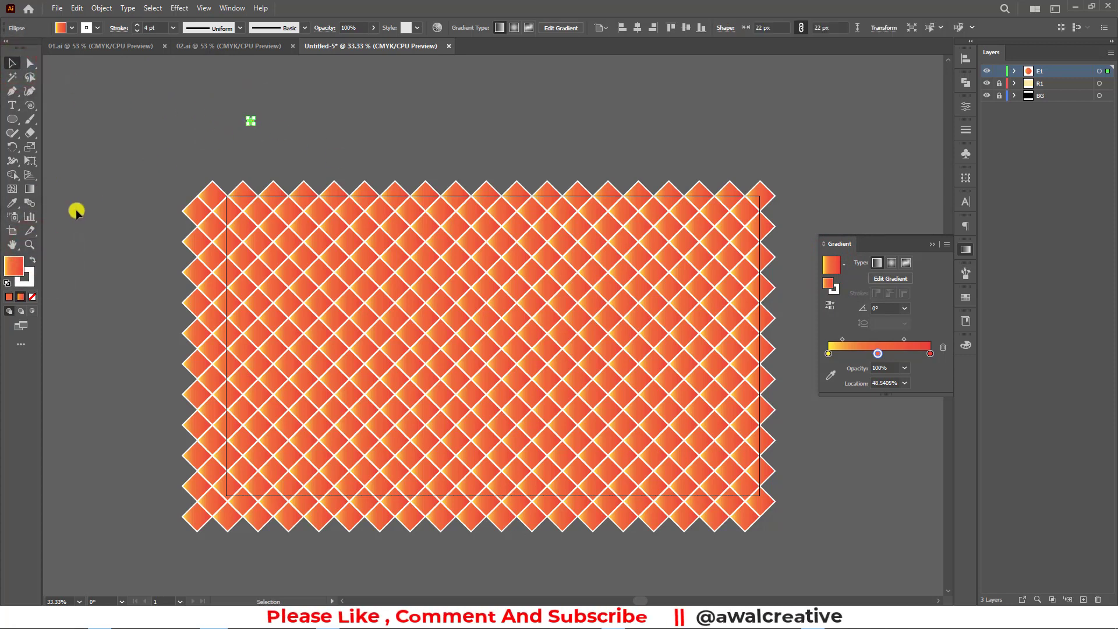
left_click(29, 245)
Place the small circle on the top-left diamond corner and copy it to the next intersection
left_click_drag(159, 100, 415, 290)
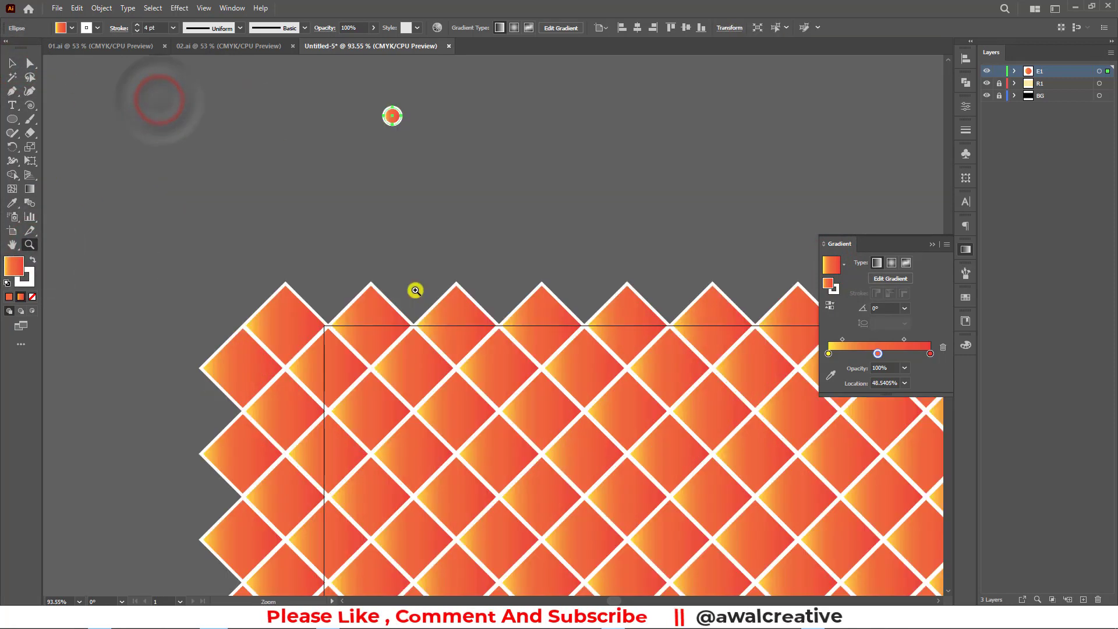
left_click(8, 65)
left_click(249, 100)
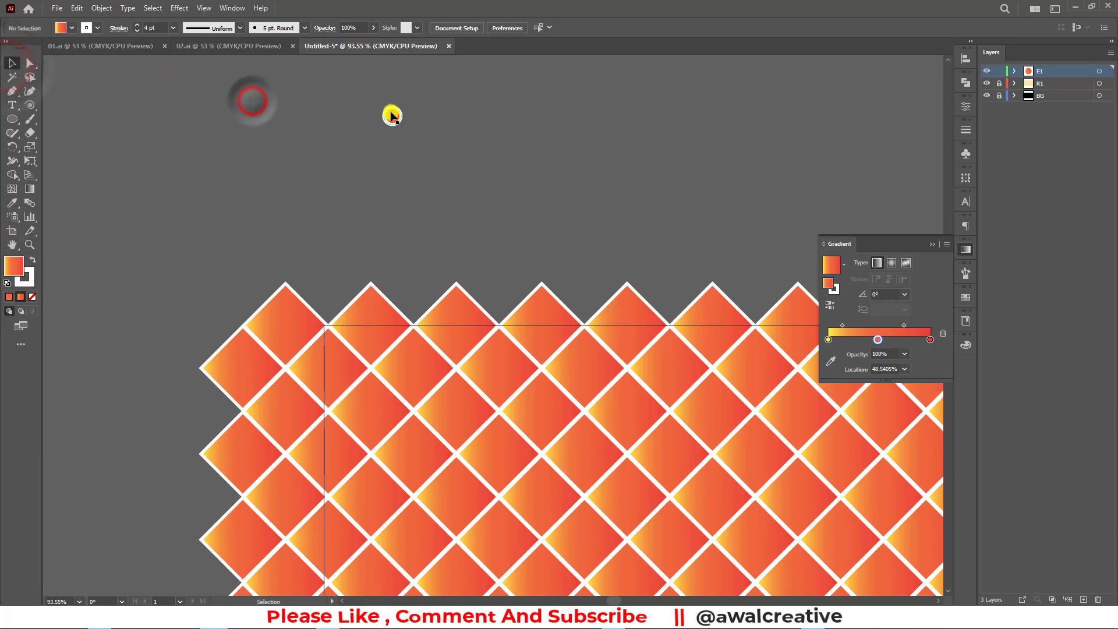
mouse_move(392, 115)
left_mouse_down()
mouse_move(339, 177)
mouse_move(333, 327)
left_mouse_up()
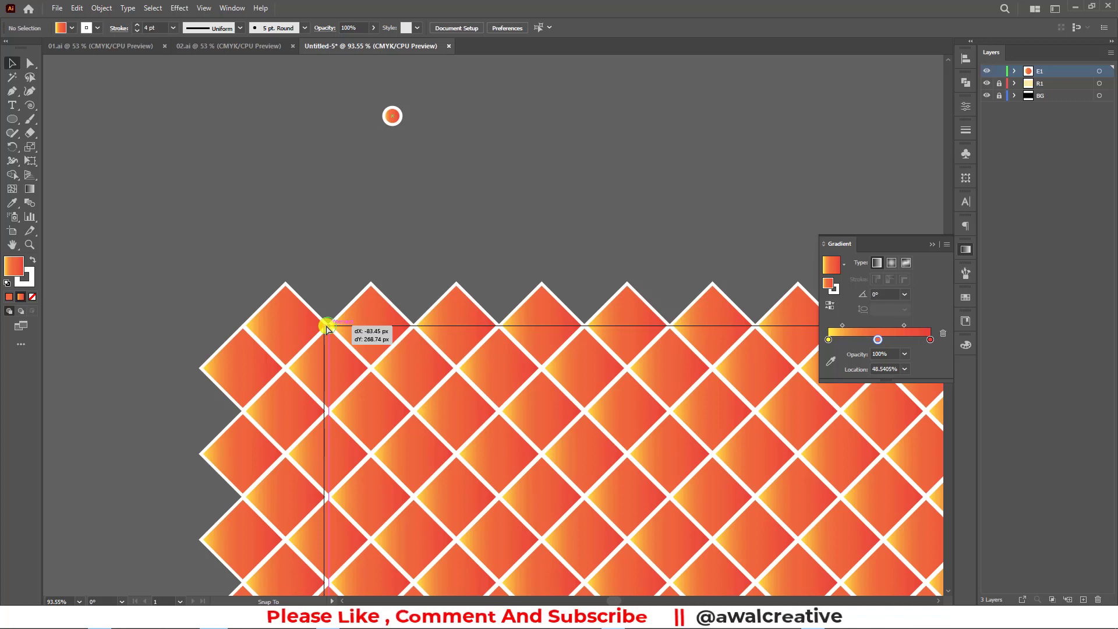
left_click_drag(326, 328, 327, 324)
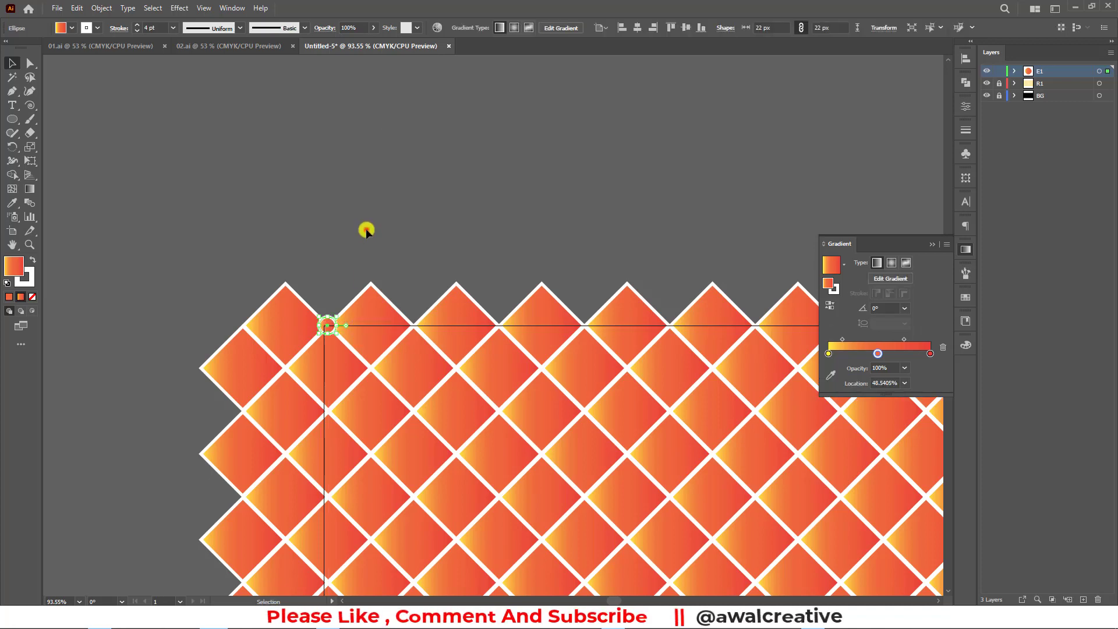
left_click(332, 335)
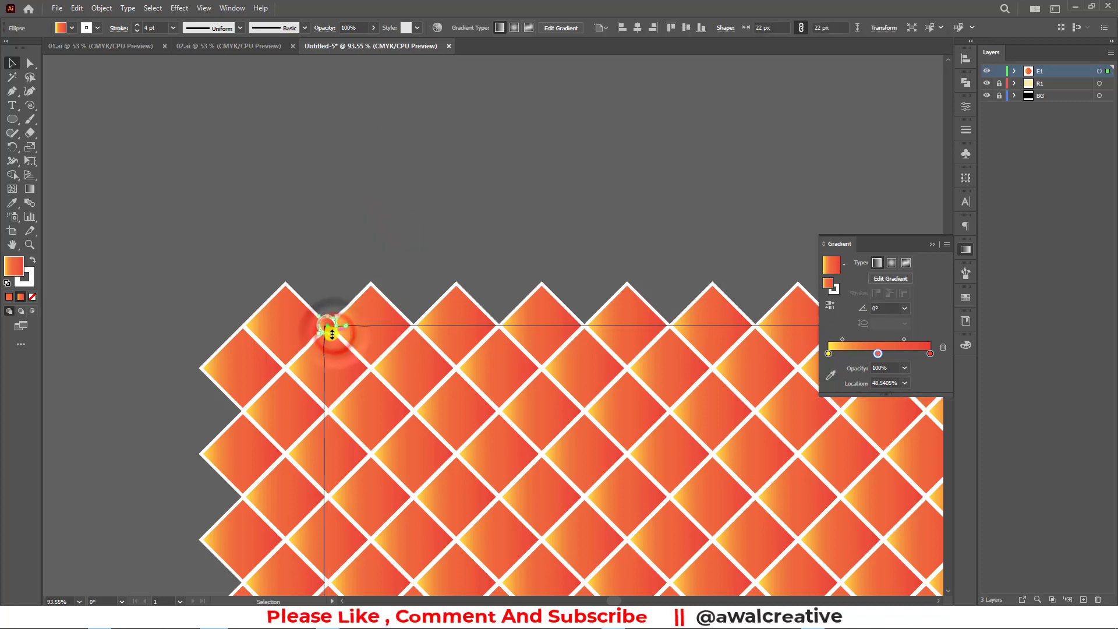
left_click_drag(332, 334, 417, 335)
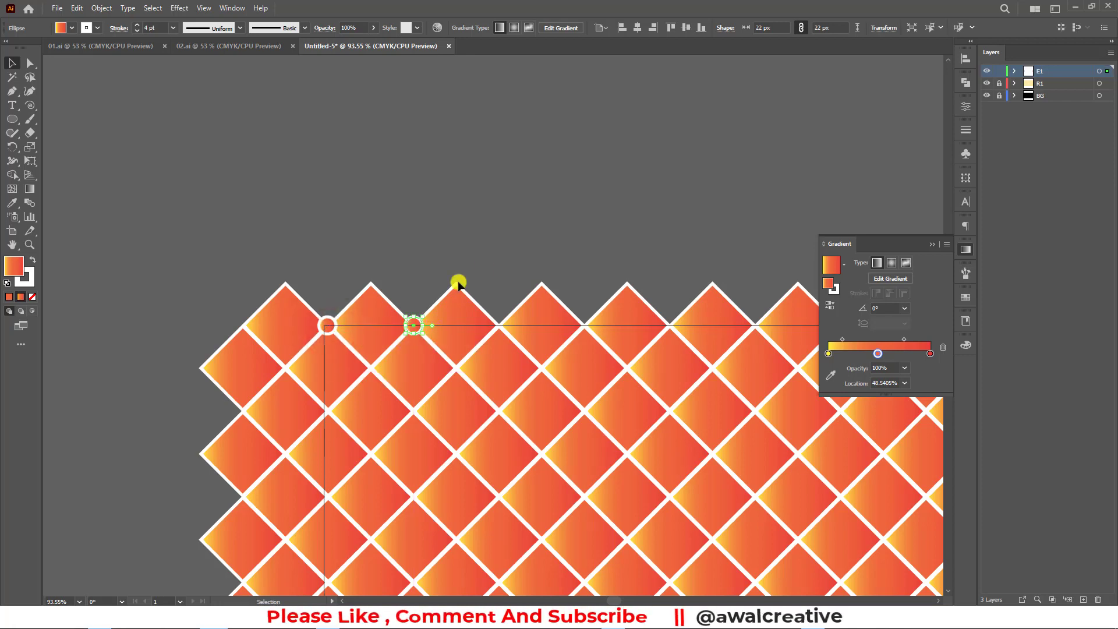
Zoom out to the whole pattern and select the row of circles along the top
left_click_drag(585, 449, 514, 238)
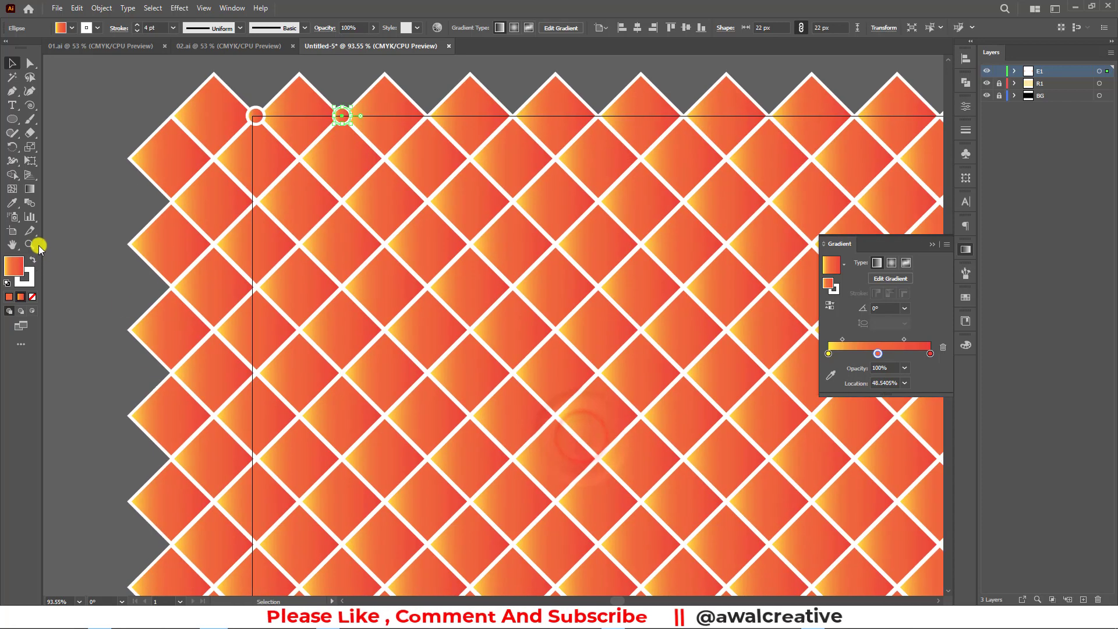
left_click(32, 245)
left_click(520, 338, "alt")
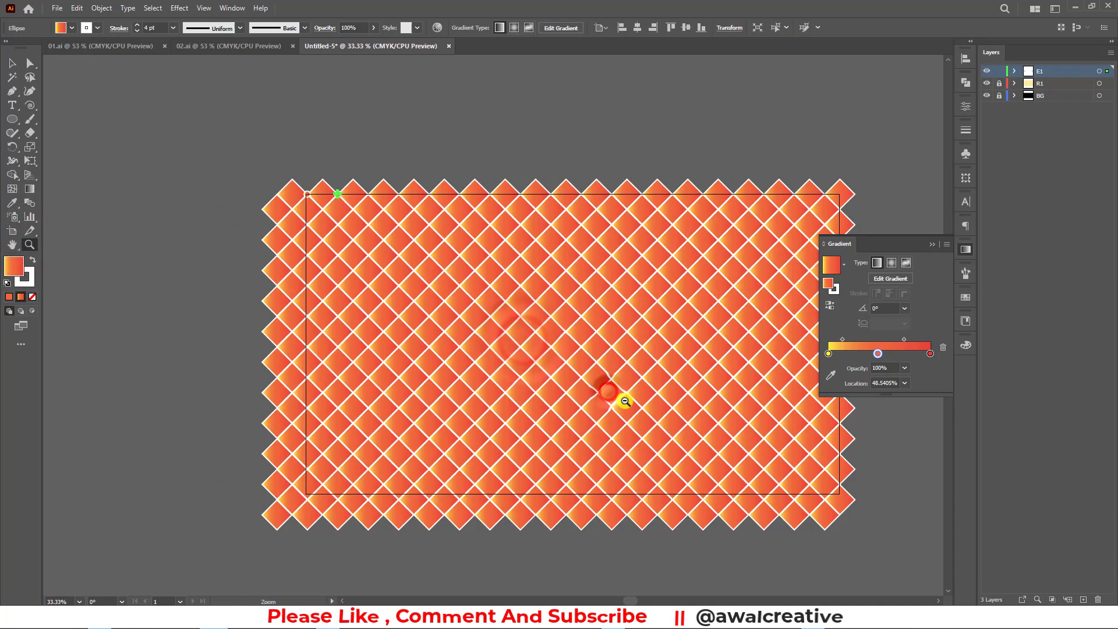
left_click_drag(625, 401, 537, 395)
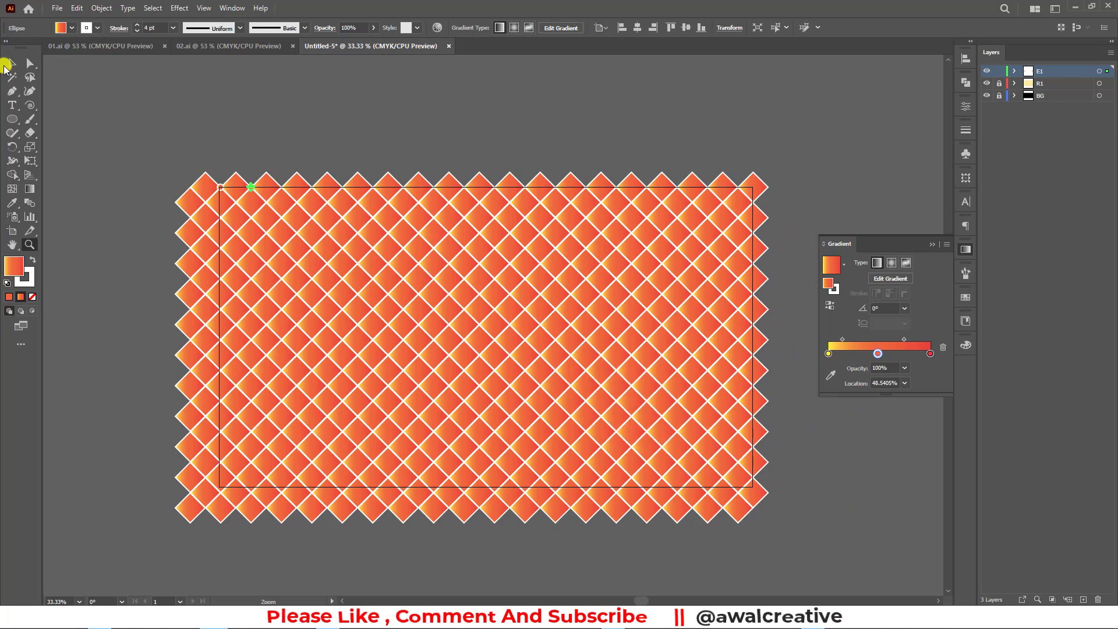
left_click(10, 64)
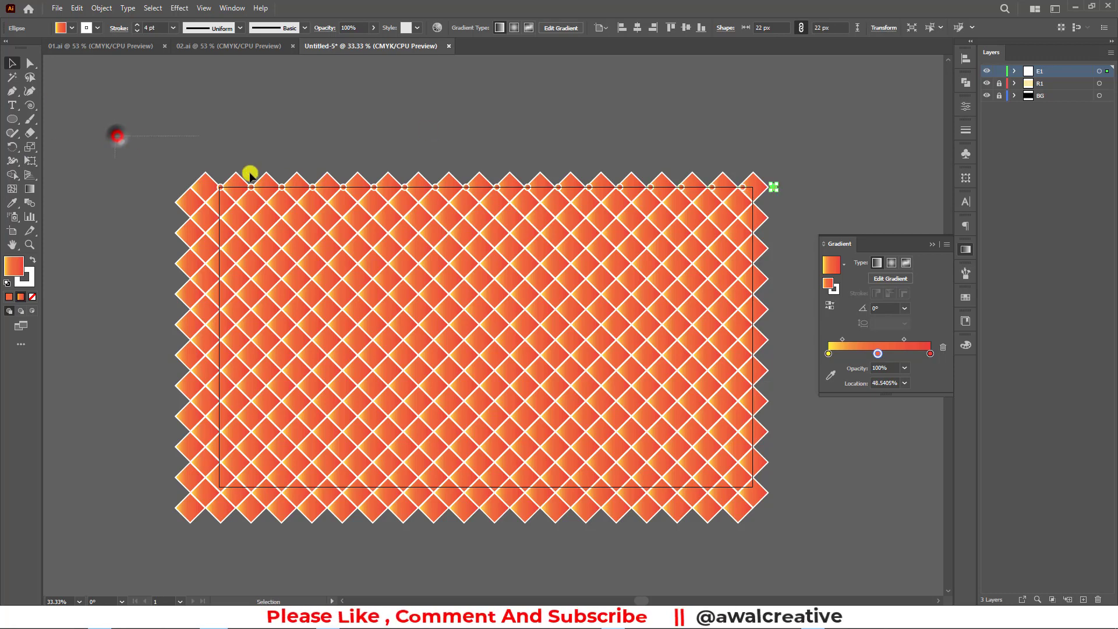
mouse_move(249, 173)
left_mouse_down()
mouse_move(901, 236)
mouse_move(866, 220)
left_mouse_up()
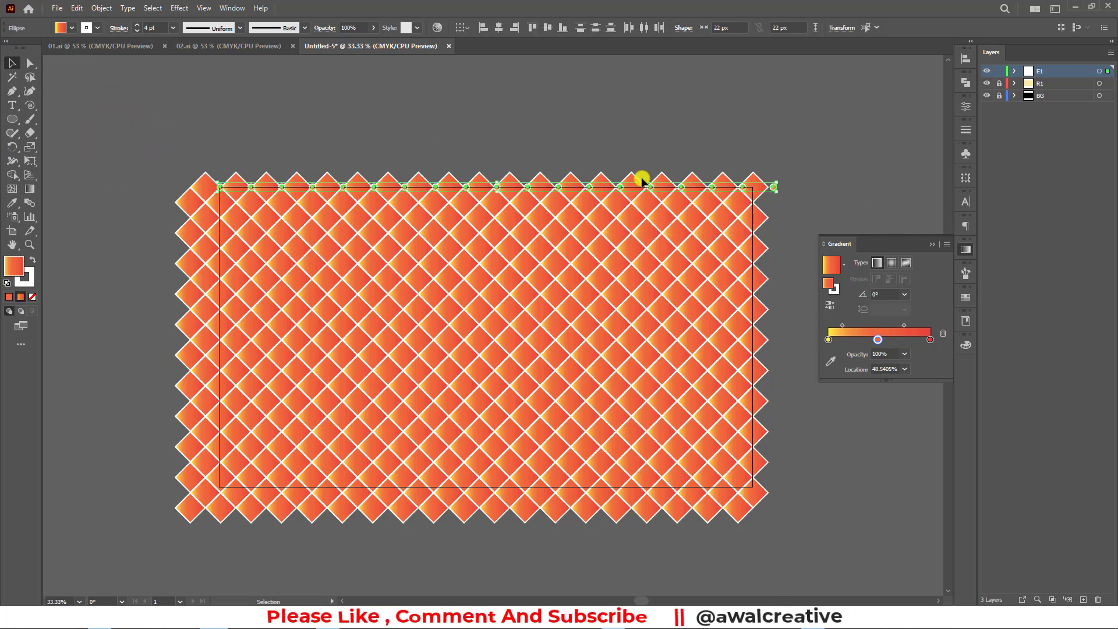
Copy the top circle row down onto the second row of intersections
left_click(29, 245)
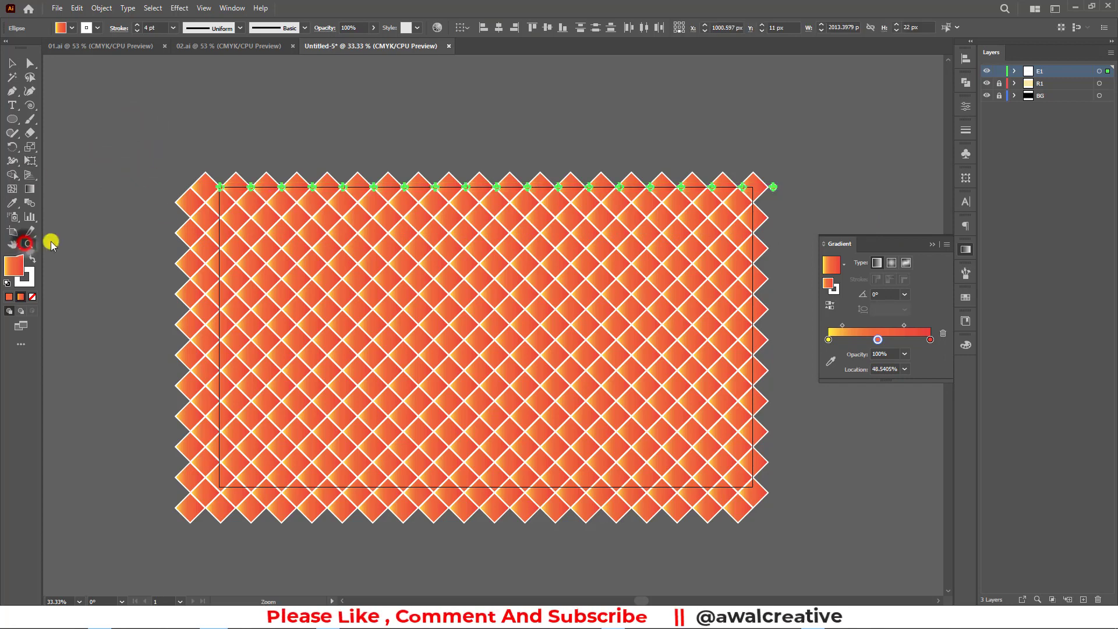
left_click(165, 174)
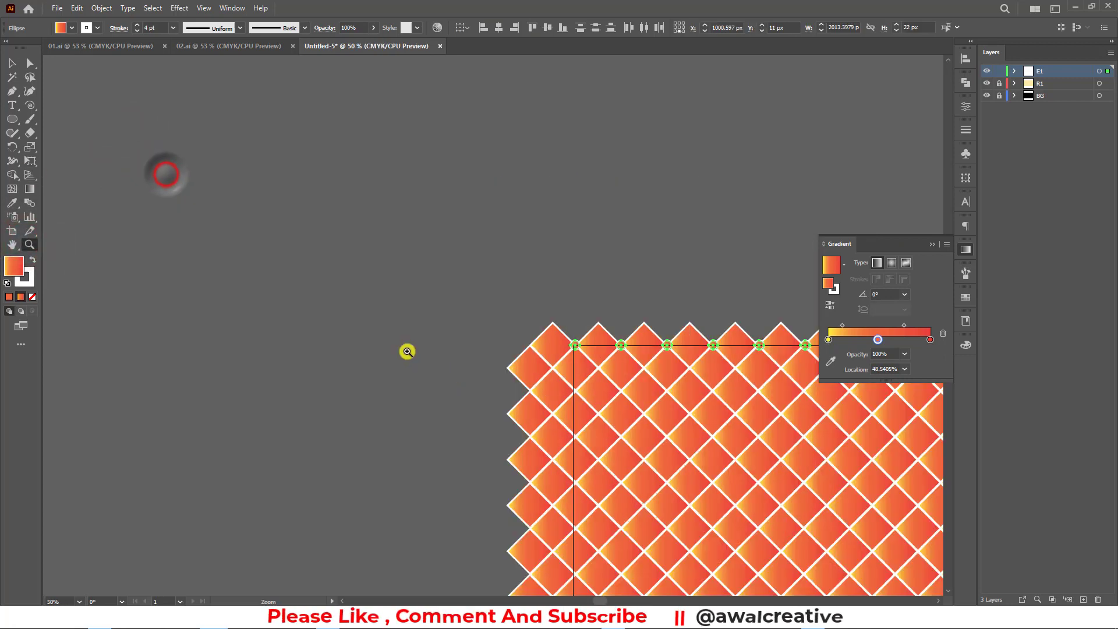
left_click(600, 392)
left_click_drag(573, 390, 409, 275)
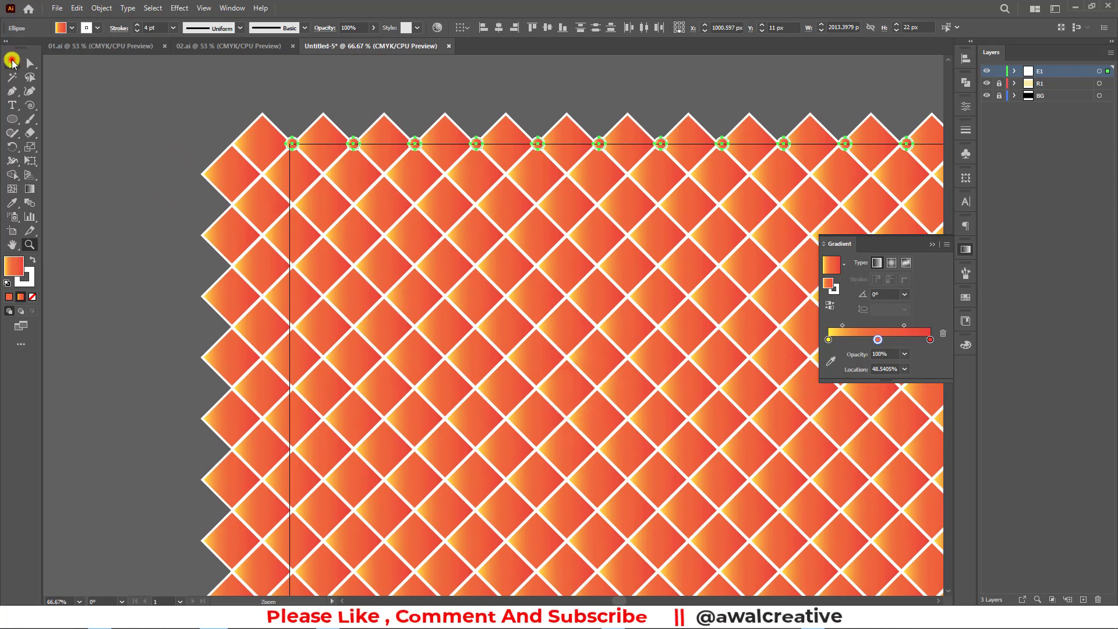
left_click(11, 62)
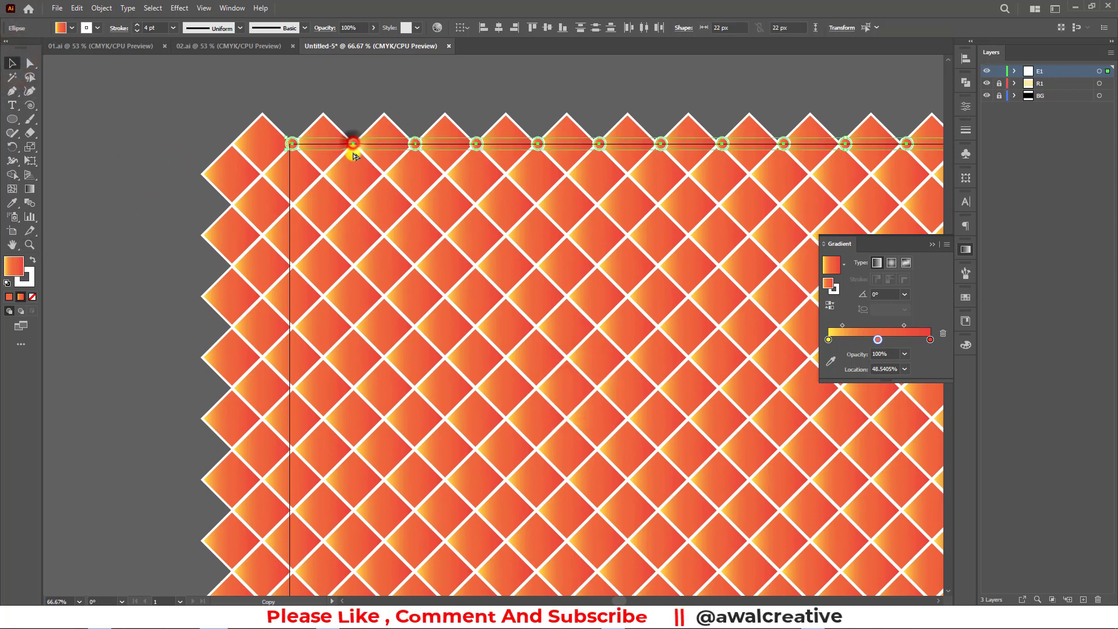
left_click_drag(354, 154, 325, 174)
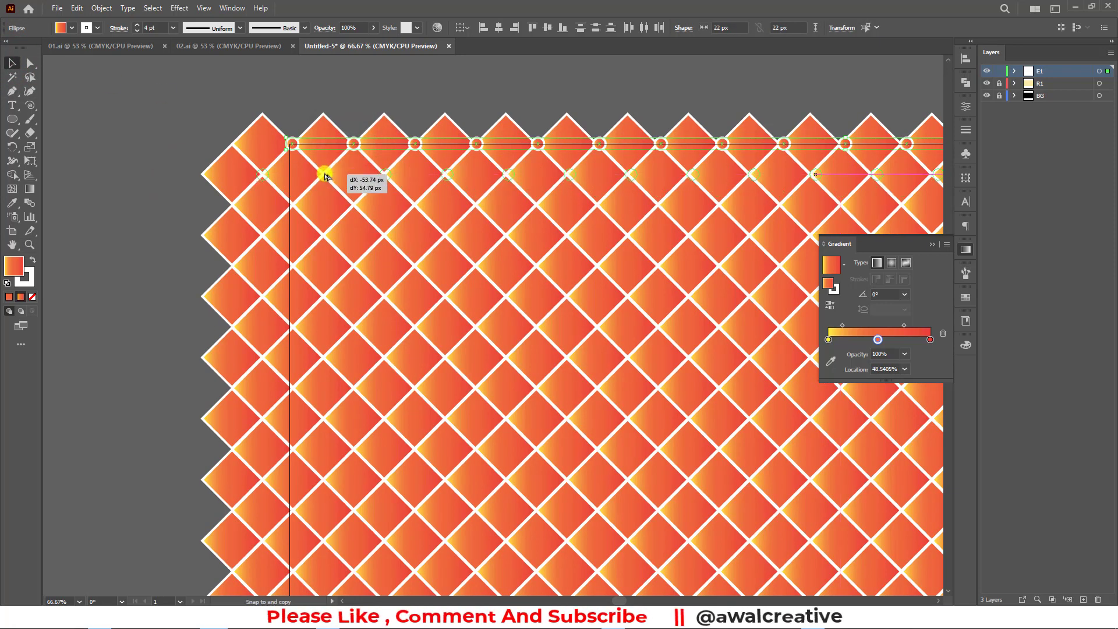
left_click_drag(324, 174, 324, 178)
left_click_drag(325, 177, 324, 177)
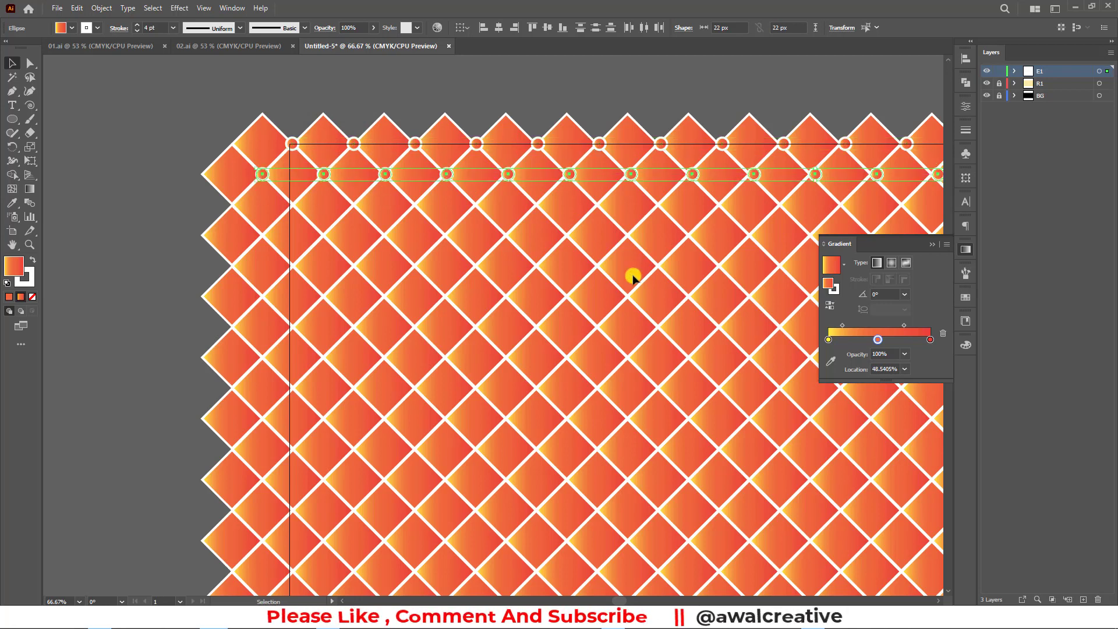
left_click(556, 281)
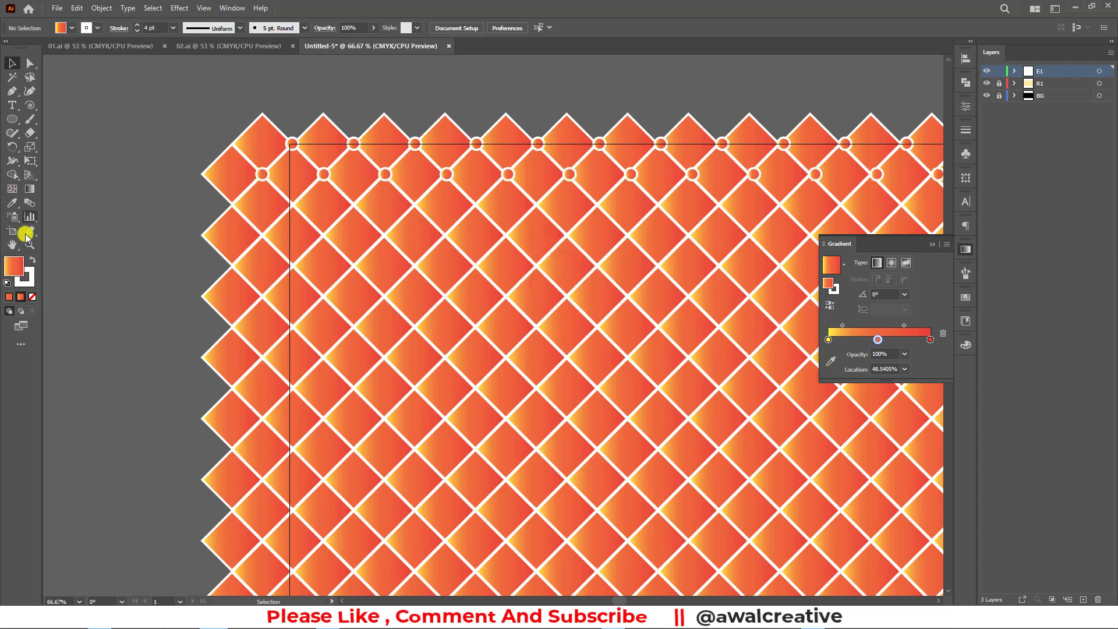
left_click(507, 289, "alt")
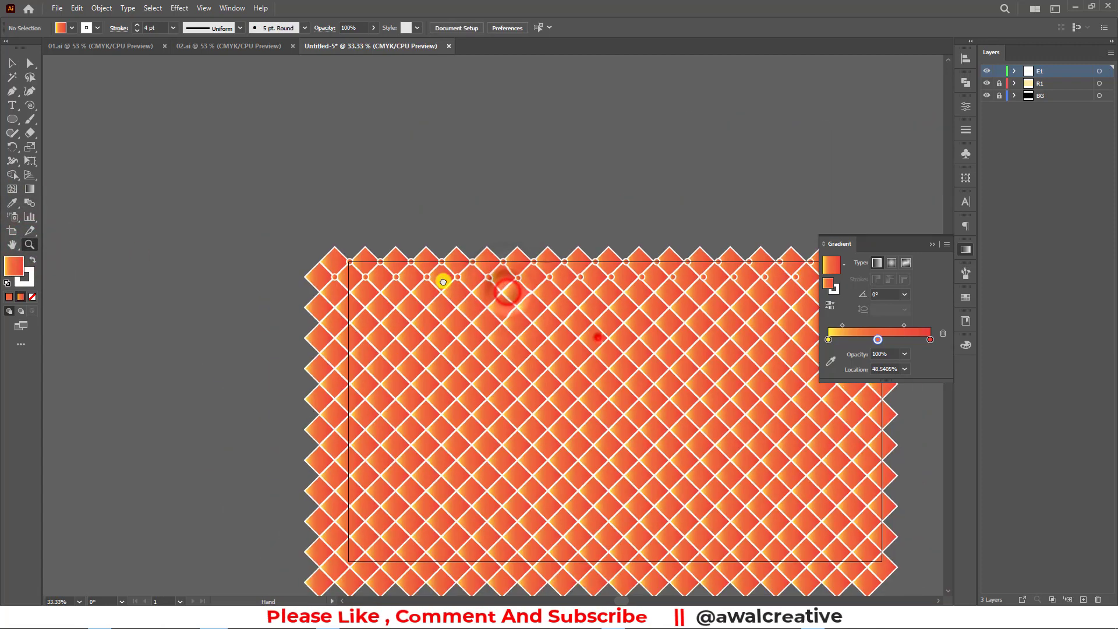
Copy the top two circle rows down and repeat with Ctrl+D to cover every intersection
left_click_drag(598, 338, 406, 233)
left_click(358, 179)
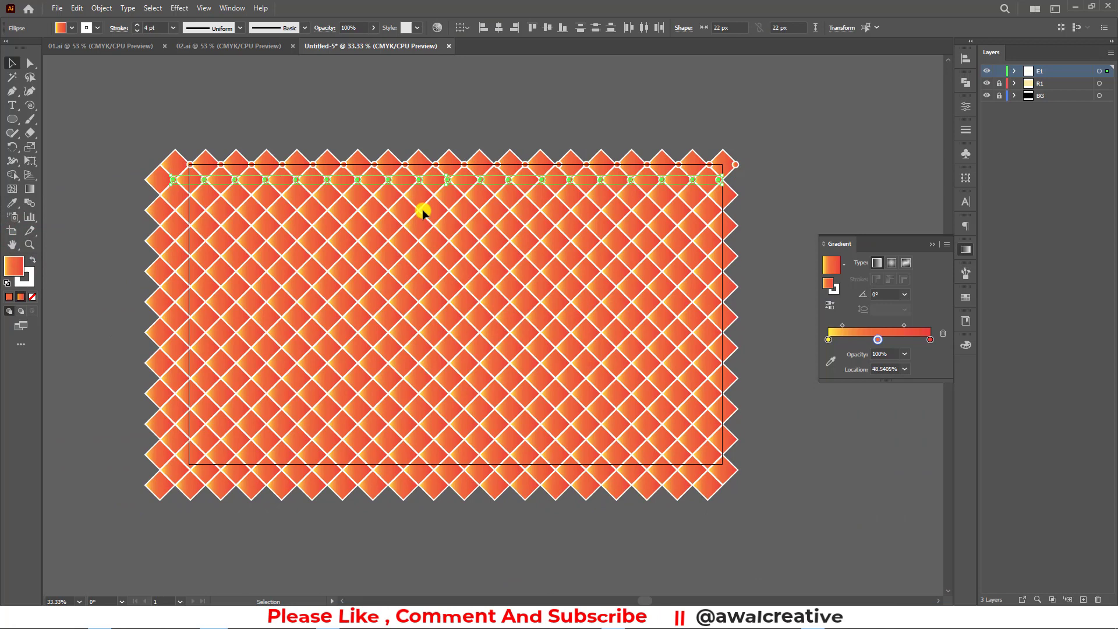
left_click(542, 115)
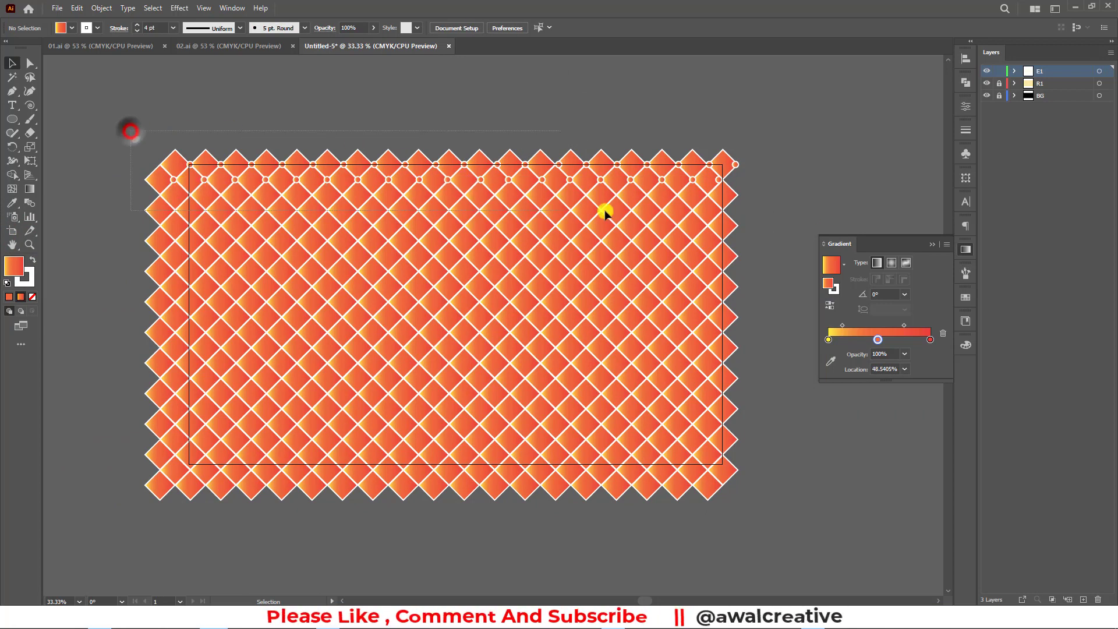
left_click_drag(605, 213, 773, 200)
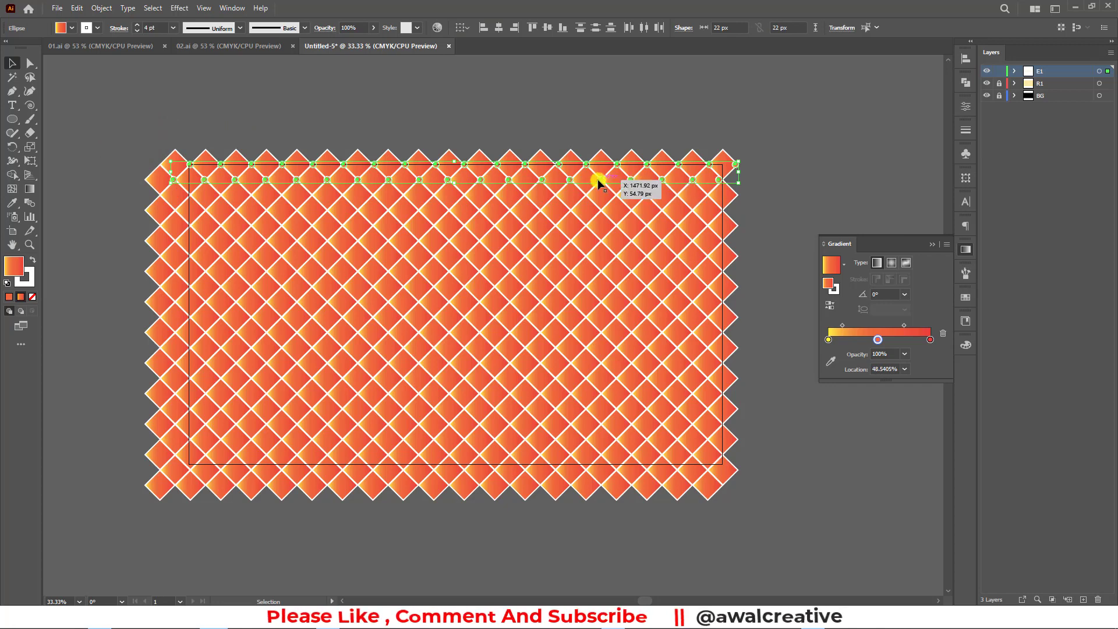
left_click_drag(598, 182, 597, 215)
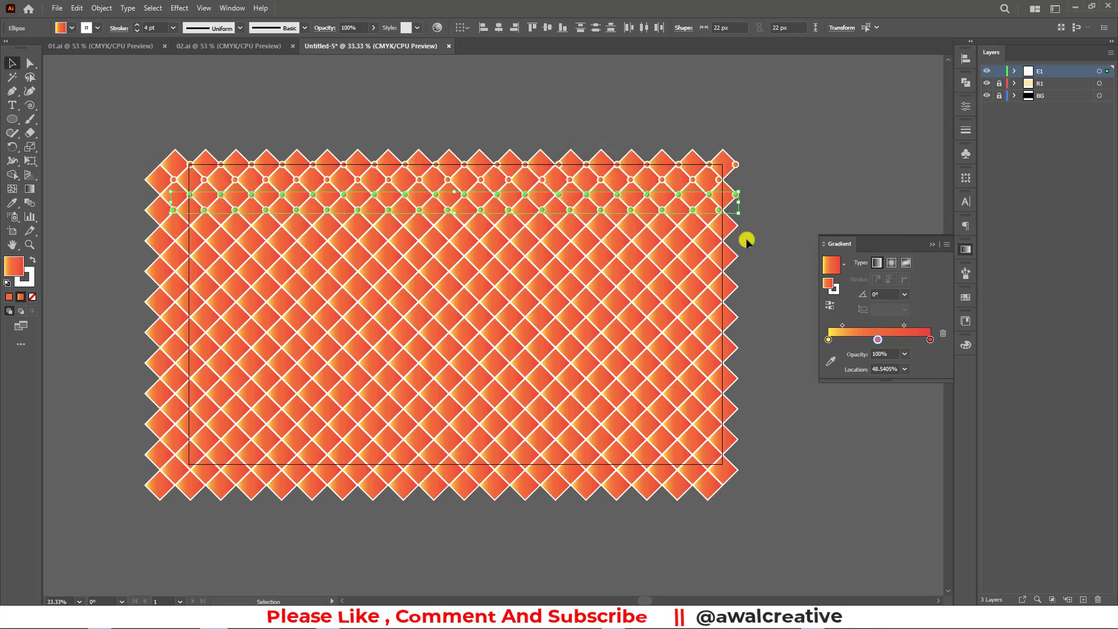
key("ctrl+d")
key("ctrl+d")
key("ctrl+d")
key("ctrl+d")
key("ctrl+d")
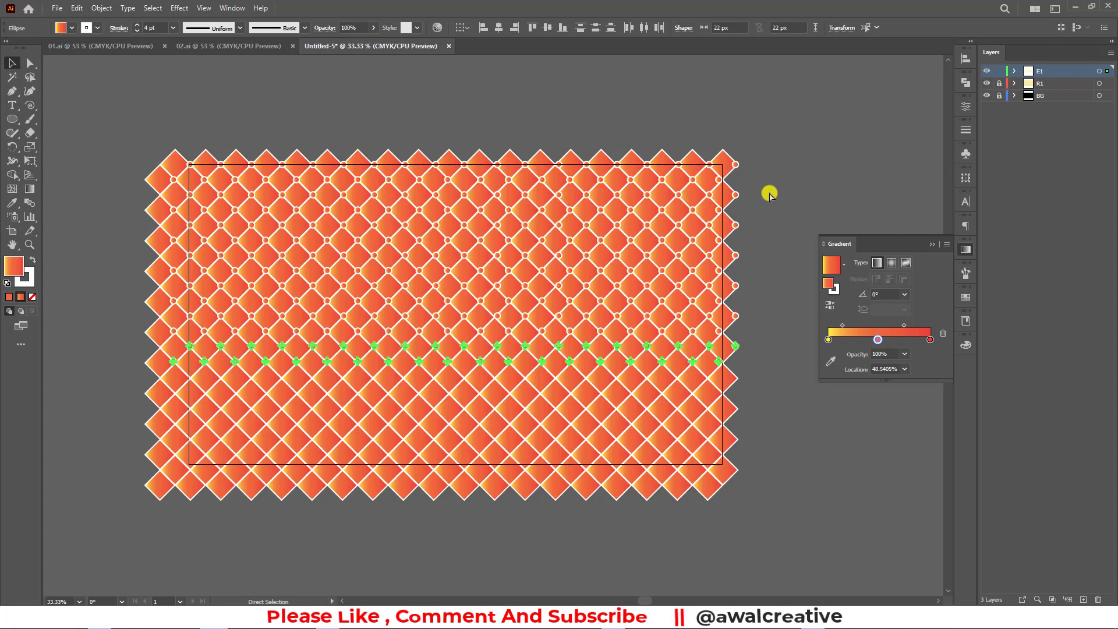
key("ctrl+d")
key("ctrl+d")
key("ctrl+d")
key("ctrl+d")
key("ctrl+d")
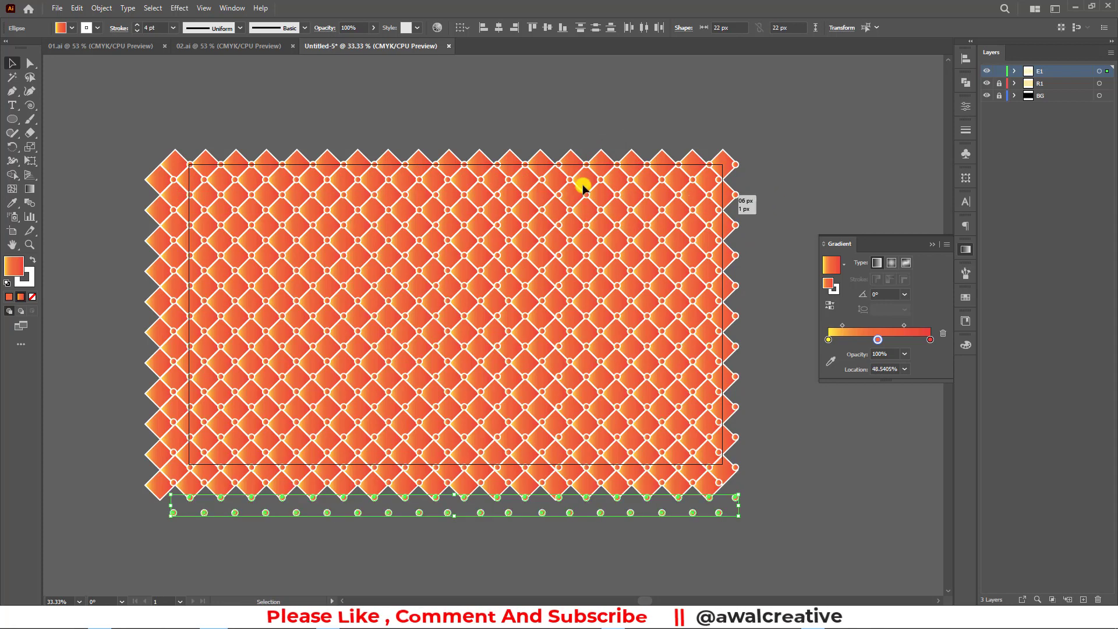
left_click(156, 100)
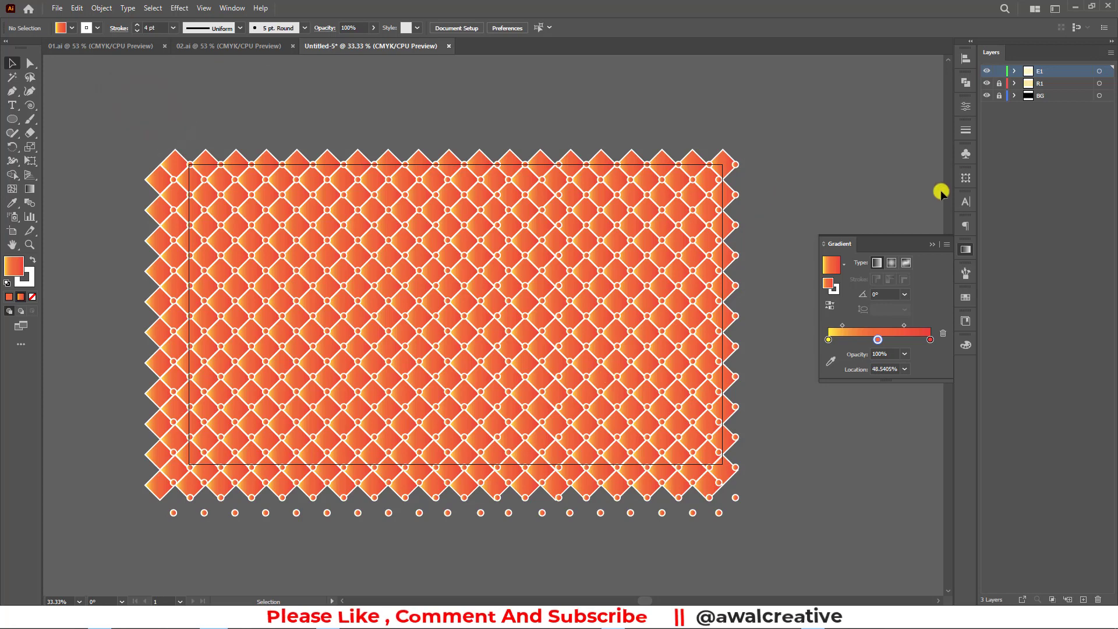
Close the Gradient panel, lock layer E1 and add a new layer
left_click(931, 245)
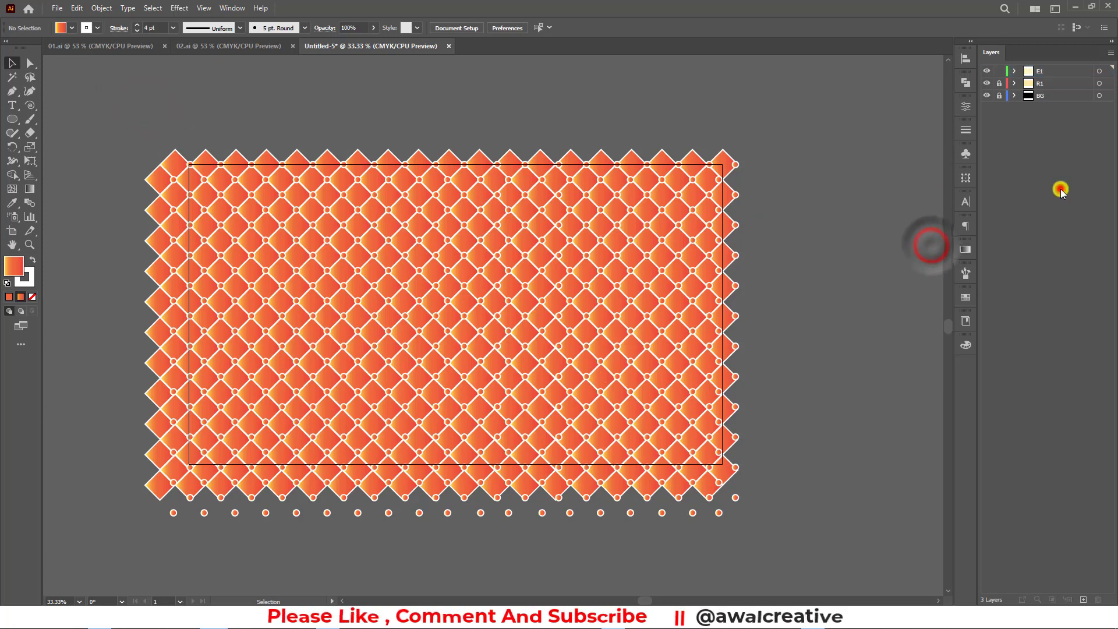
left_click(999, 70)
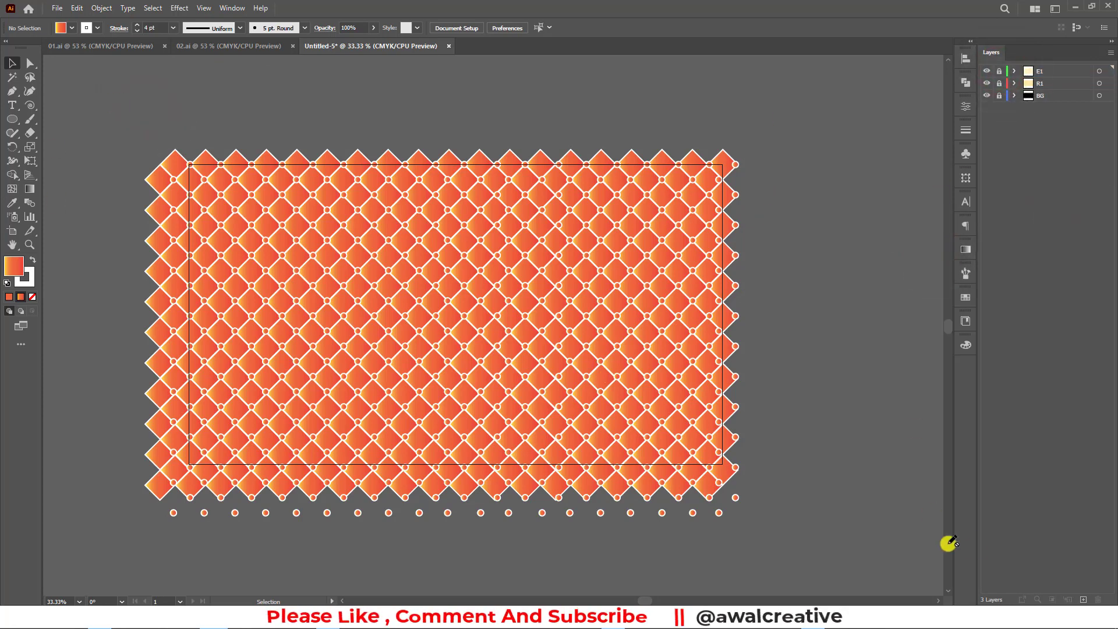
left_click(1082, 599)
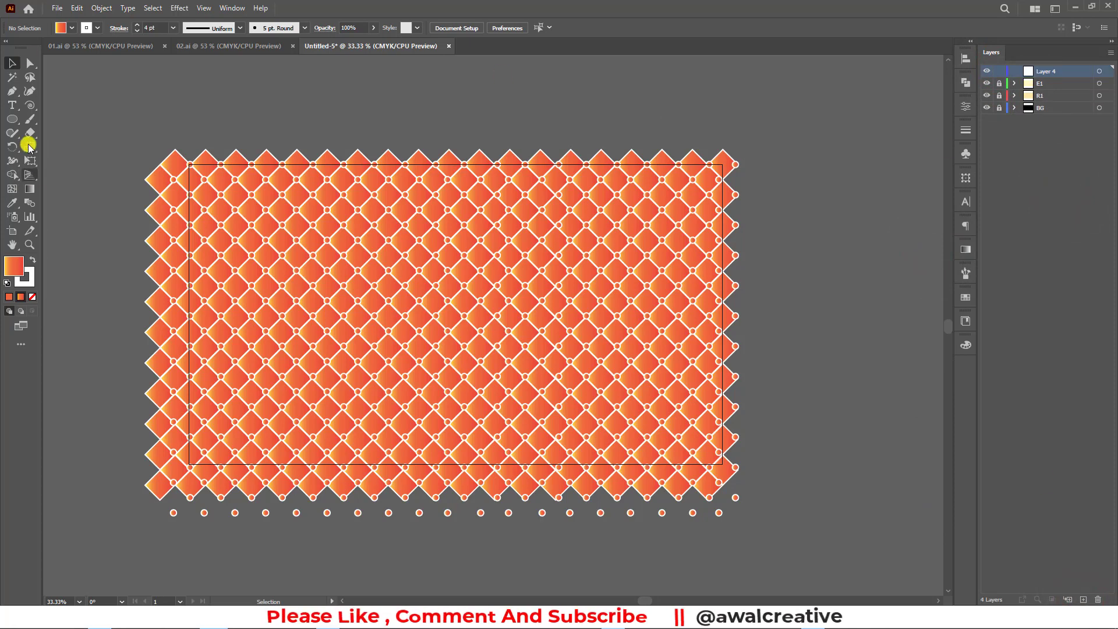
Create a 1920 × 1080 px rectangle with the Rectangle tool
left_click(10, 120)
left_click(49, 114)
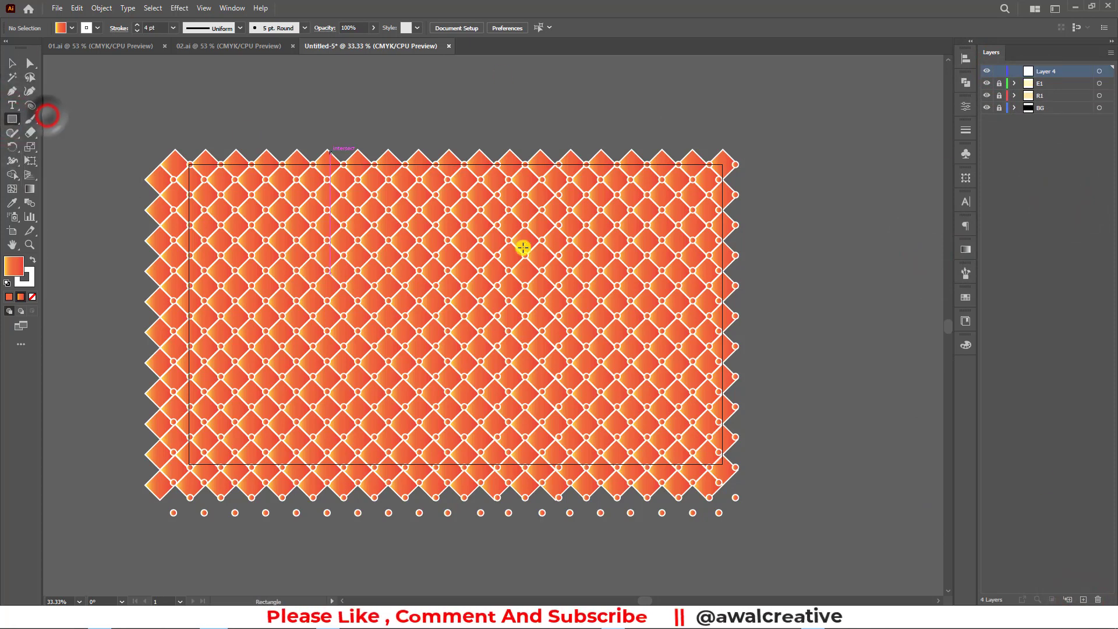
left_click(415, 279)
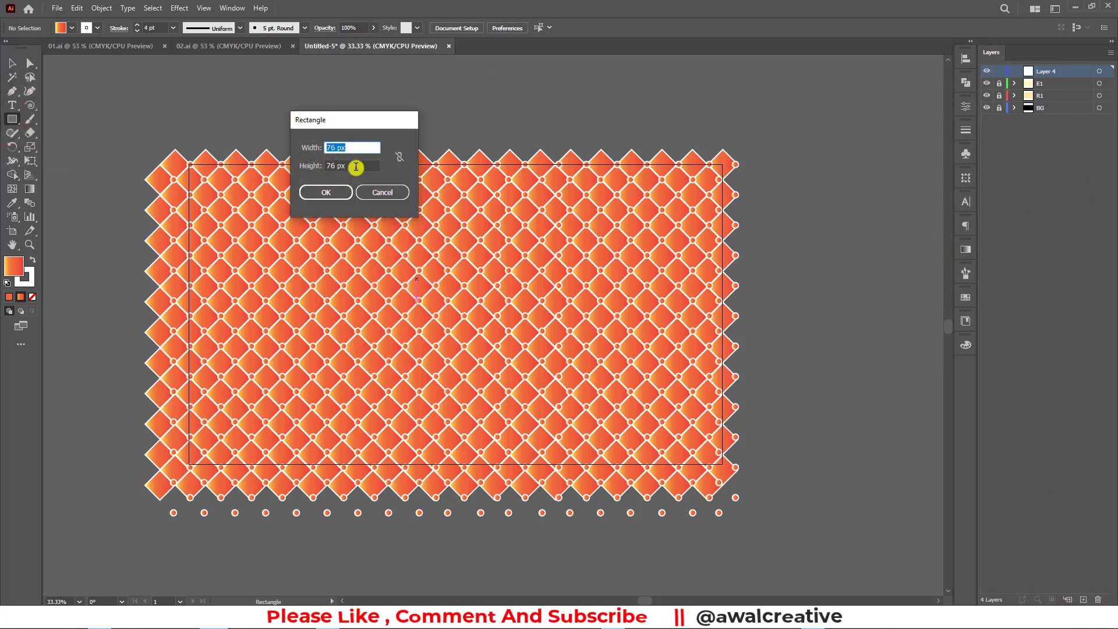
key("Tab")
type("1080")
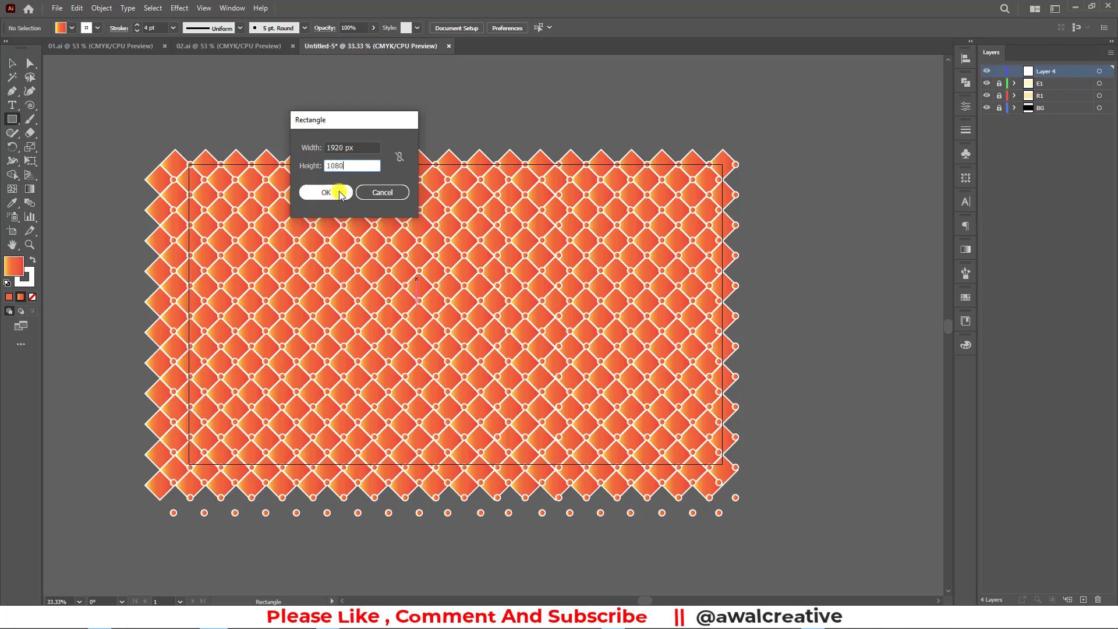
left_click(325, 191)
Remove the rectangle's stroke and centre it horizontally and vertically on the artboard
left_click(9, 60)
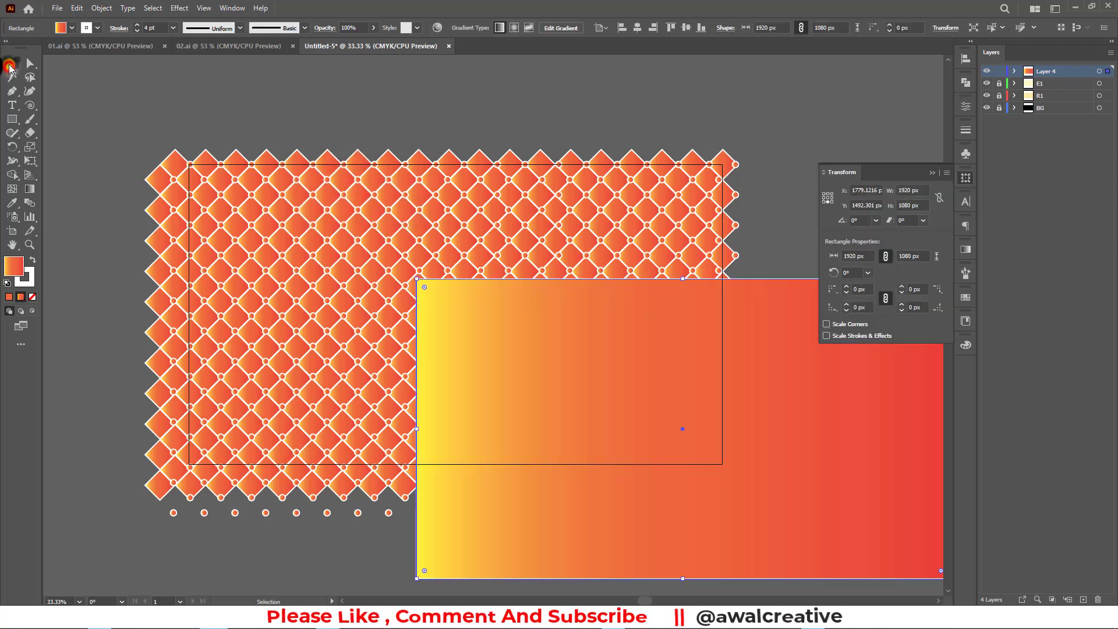
left_click(97, 27)
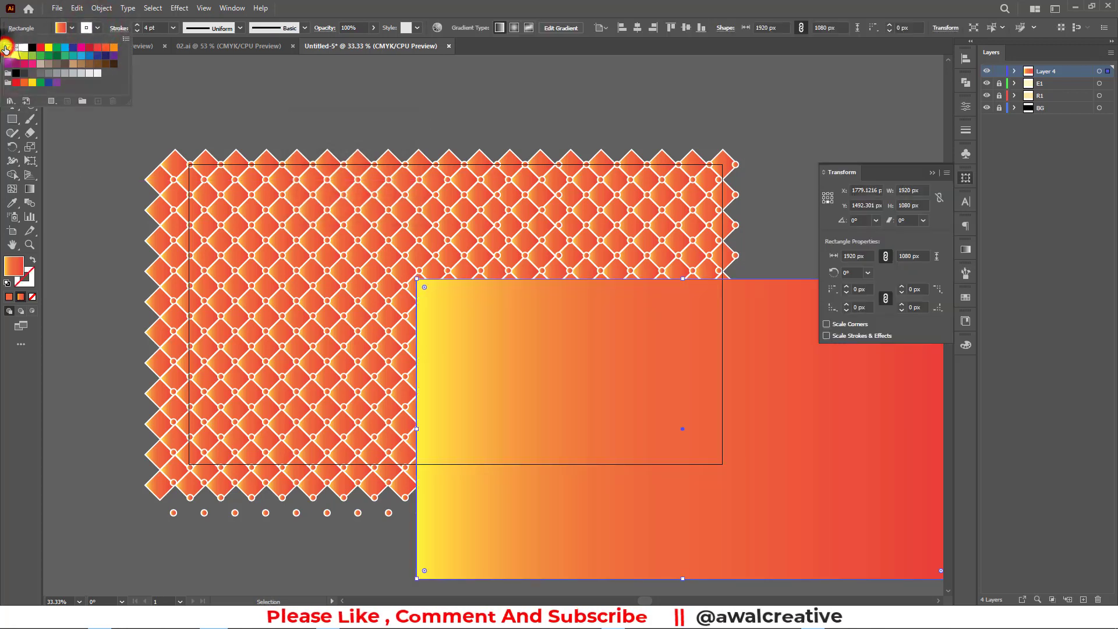
left_click(5, 49)
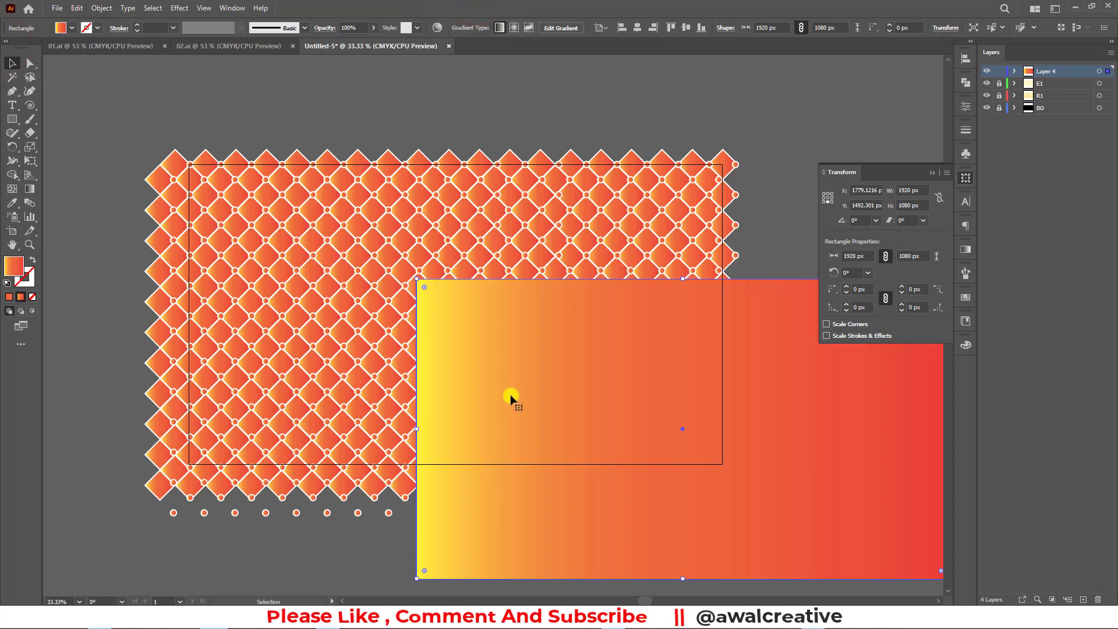
left_click(637, 27)
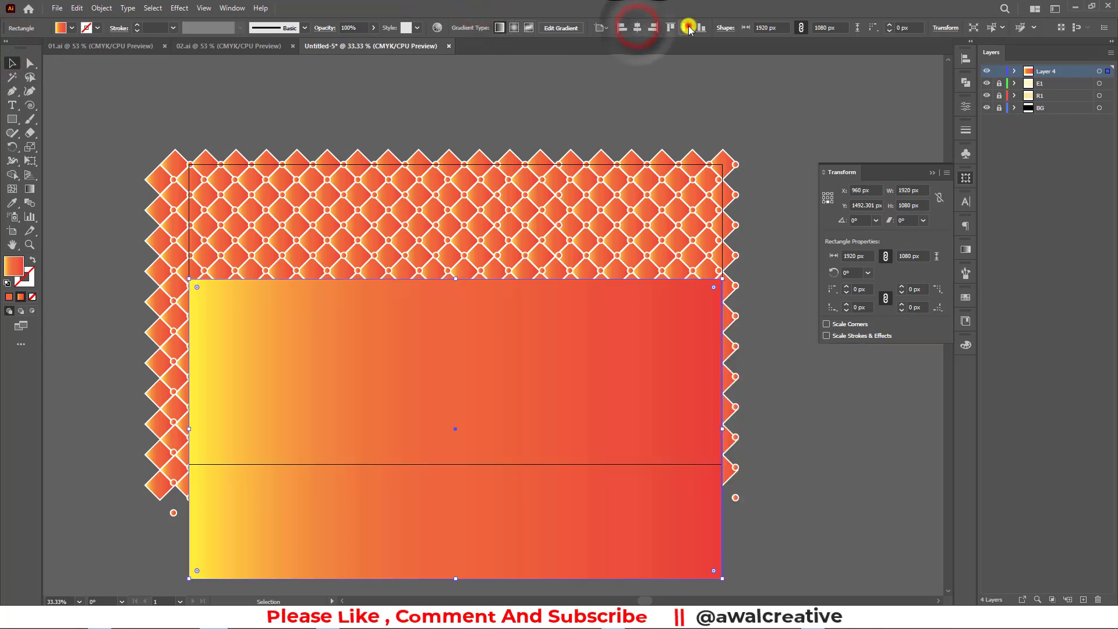
left_click(687, 27)
left_click(934, 173)
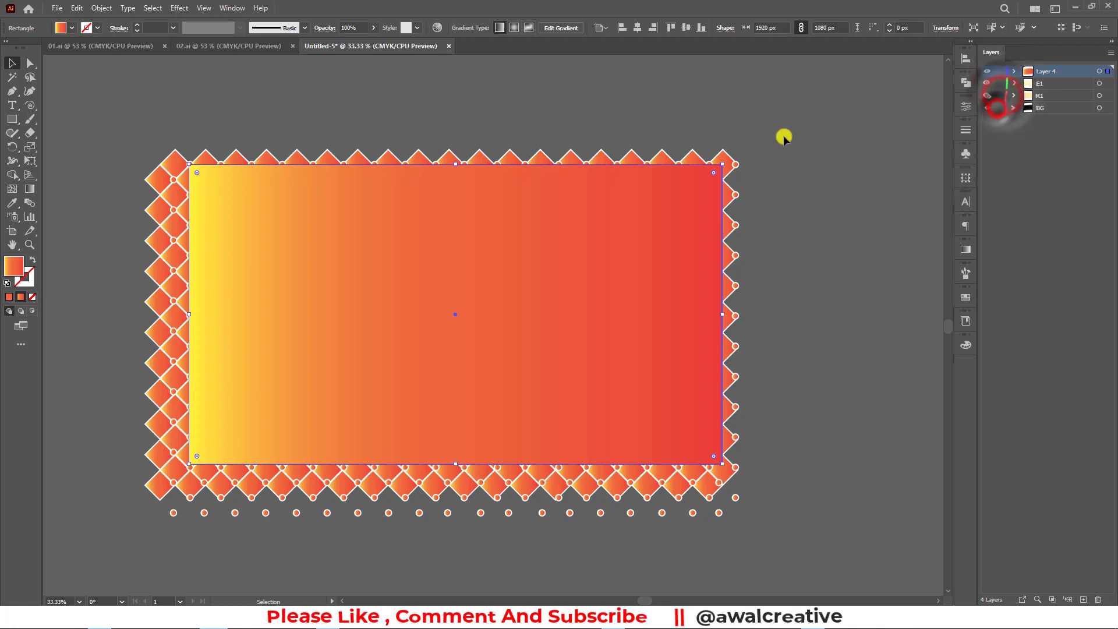
Unlock the layers, clip the whole pattern to the rectangle, and fit the artboard with Ctrl+0
left_click_drag(999, 85, 999, 108)
mouse_move(120, 109)
left_mouse_down()
mouse_move(688, 442)
mouse_move(803, 557)
left_mouse_up()
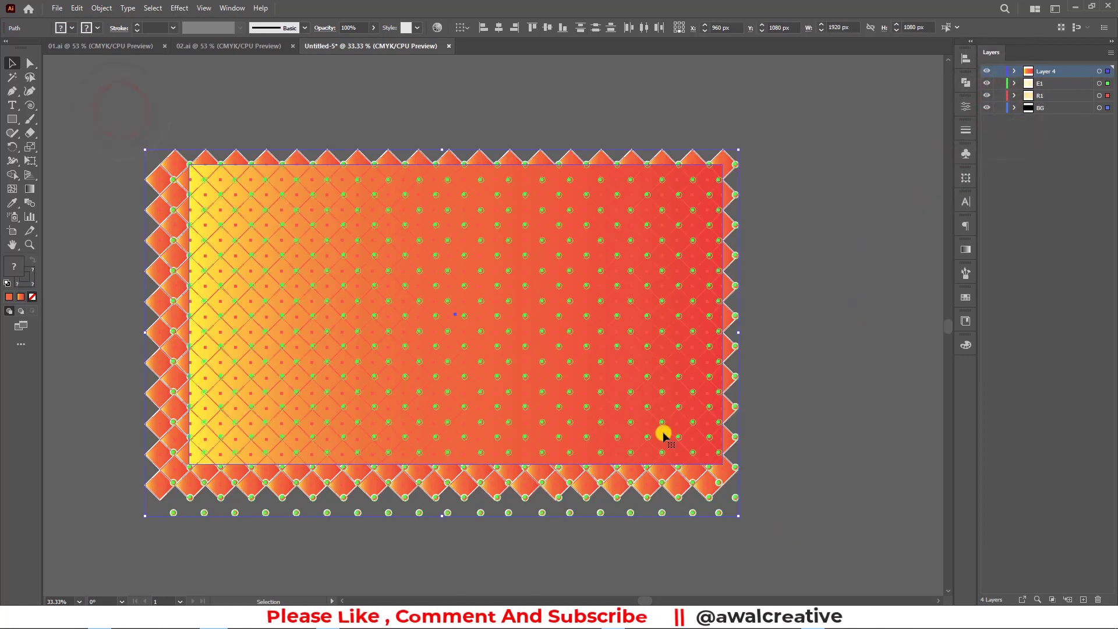
right_click(492, 213)
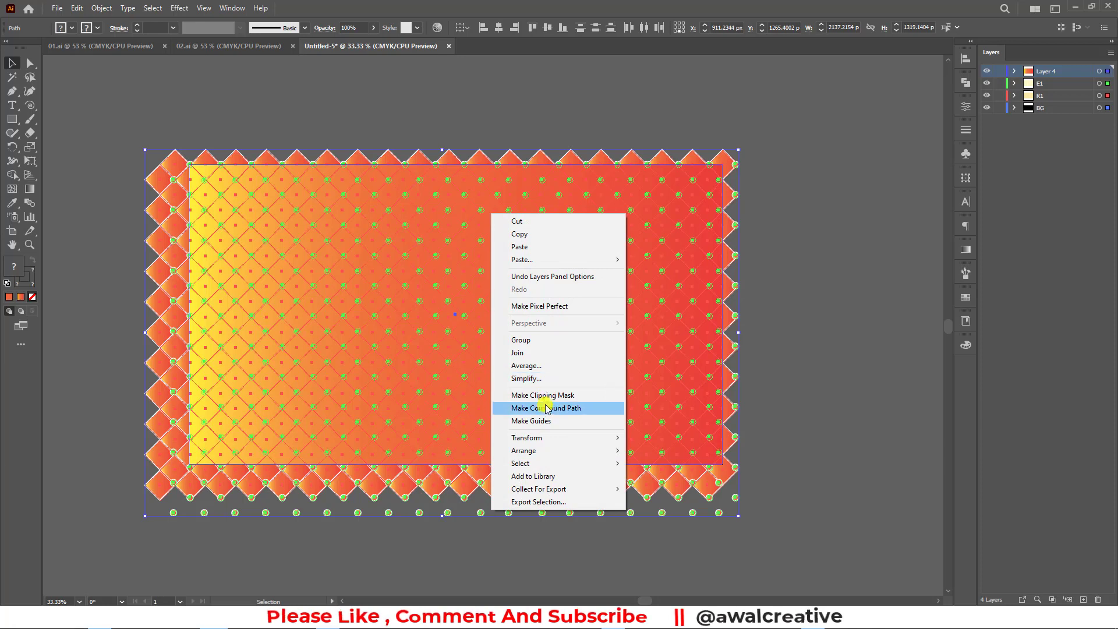
left_click(595, 396)
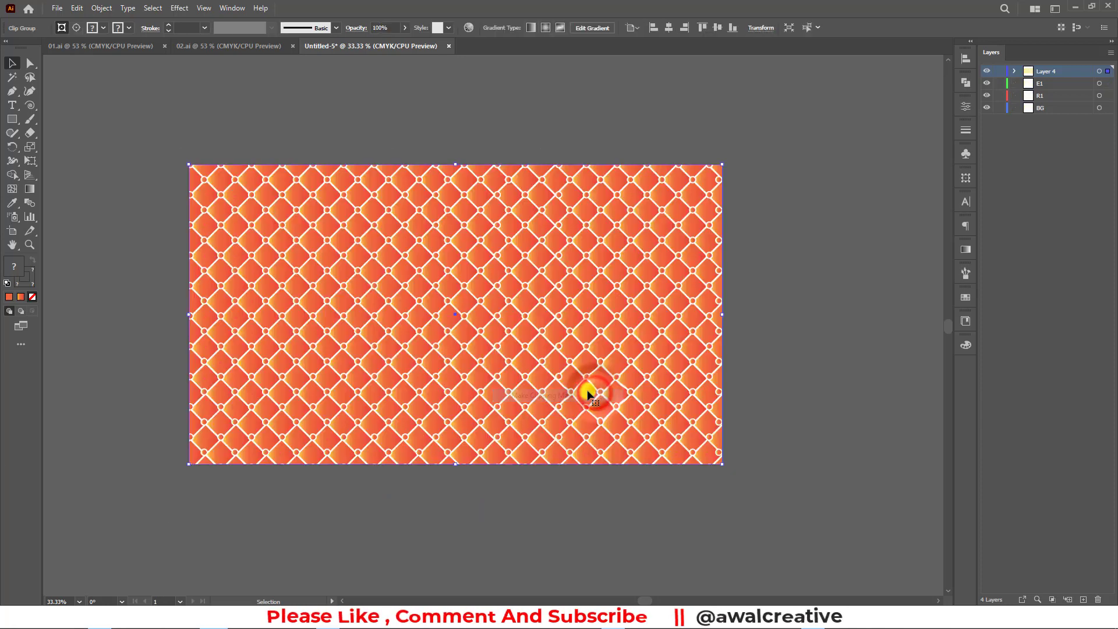
left_click(443, 117)
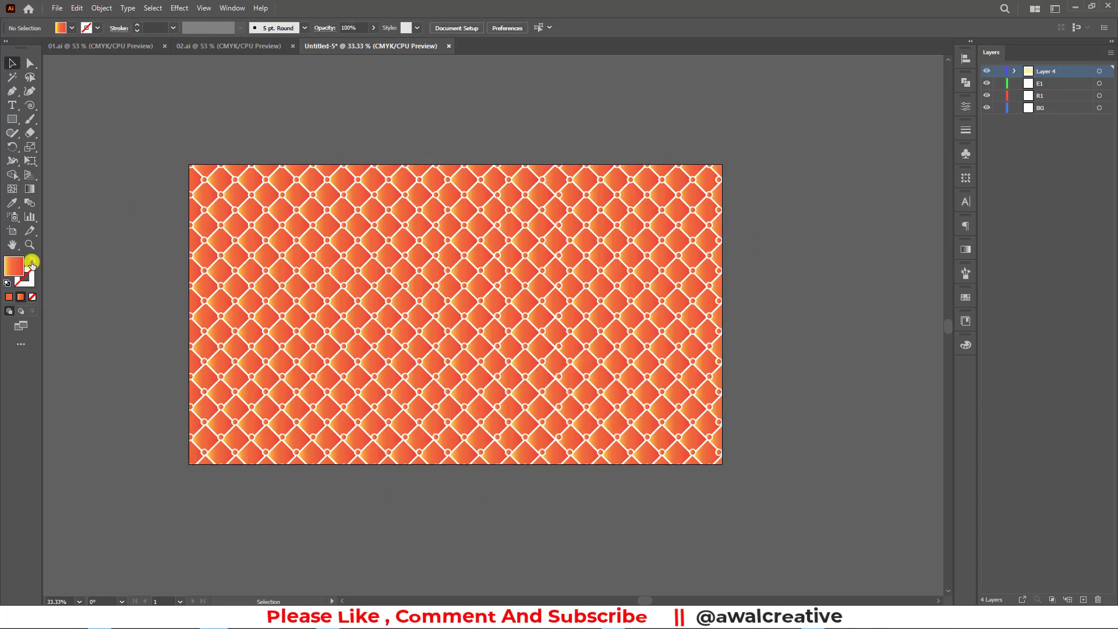
key("ctrl+0")
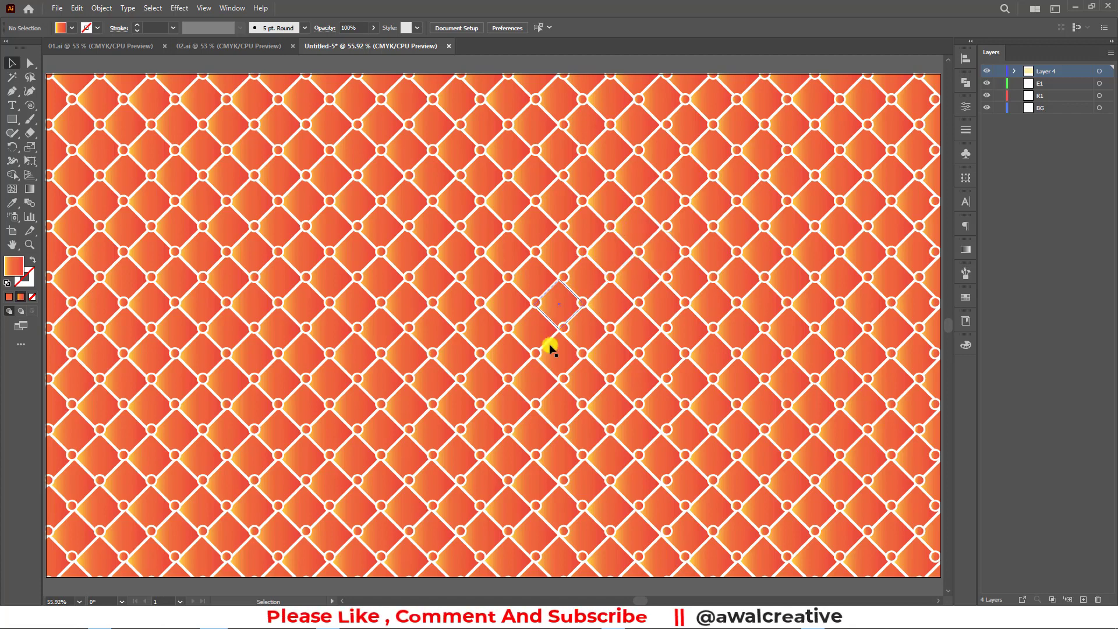
Compare with the 02.ai and 01.ai documents, then return to Untitled-5
left_click(241, 46)
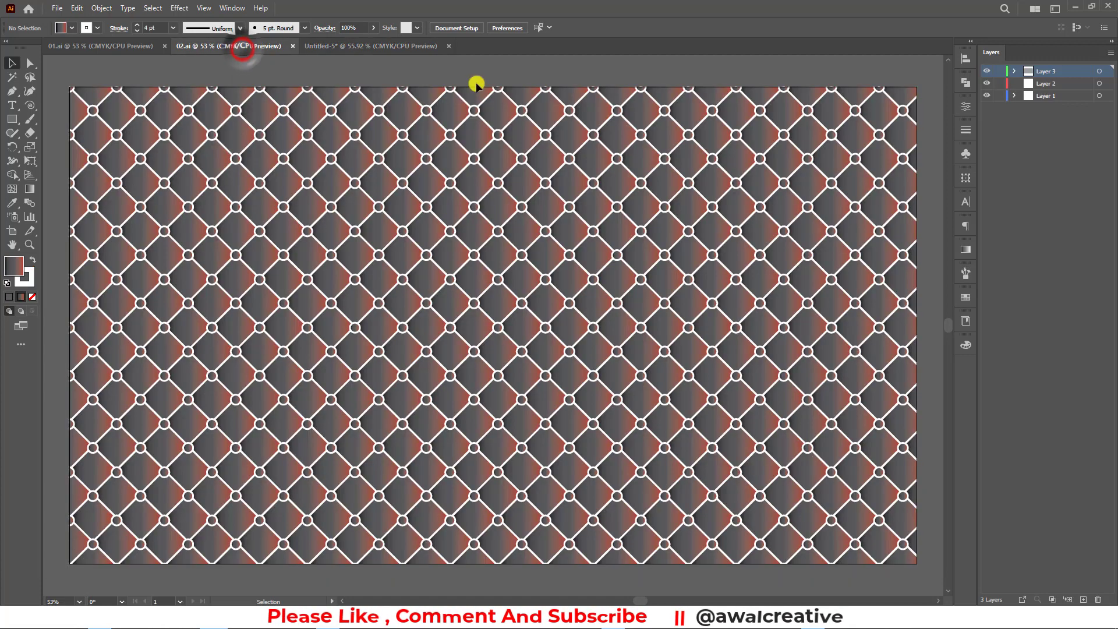
left_click(111, 46)
left_click(384, 46)
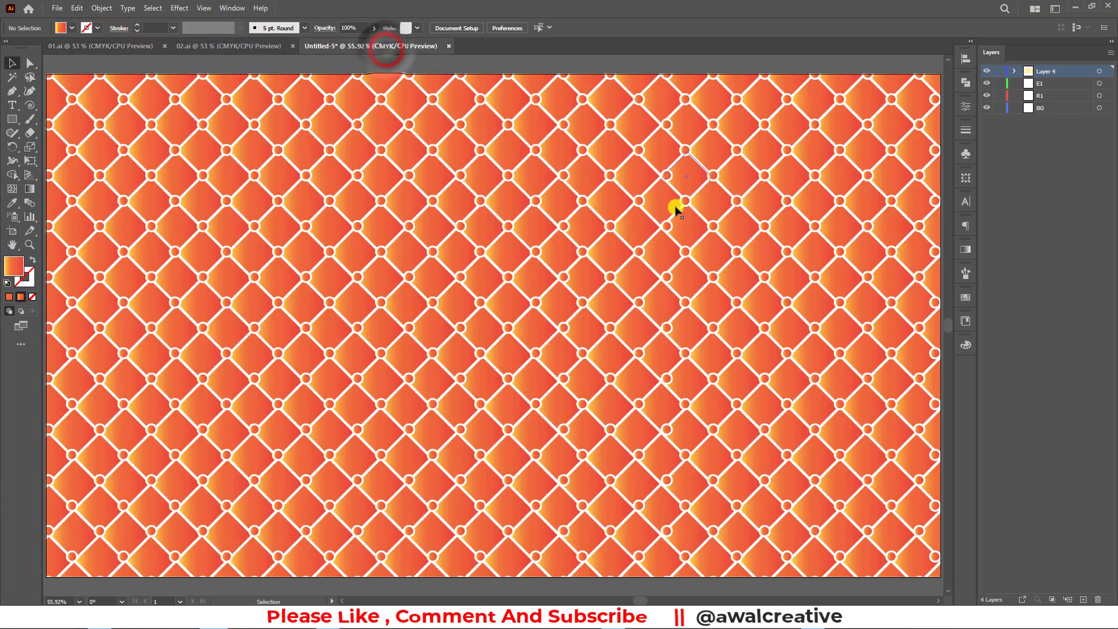
left_click(18, 80)
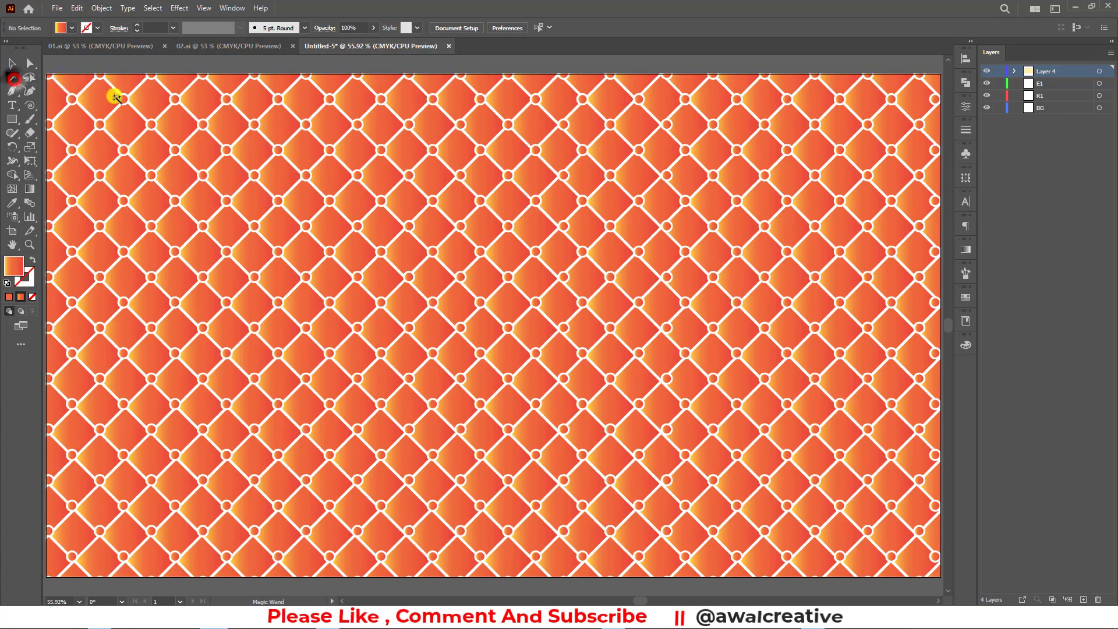
Magic-wand select the diamond tiles and apply the Fading Sky gradient preset, then deselect
left_click(279, 123)
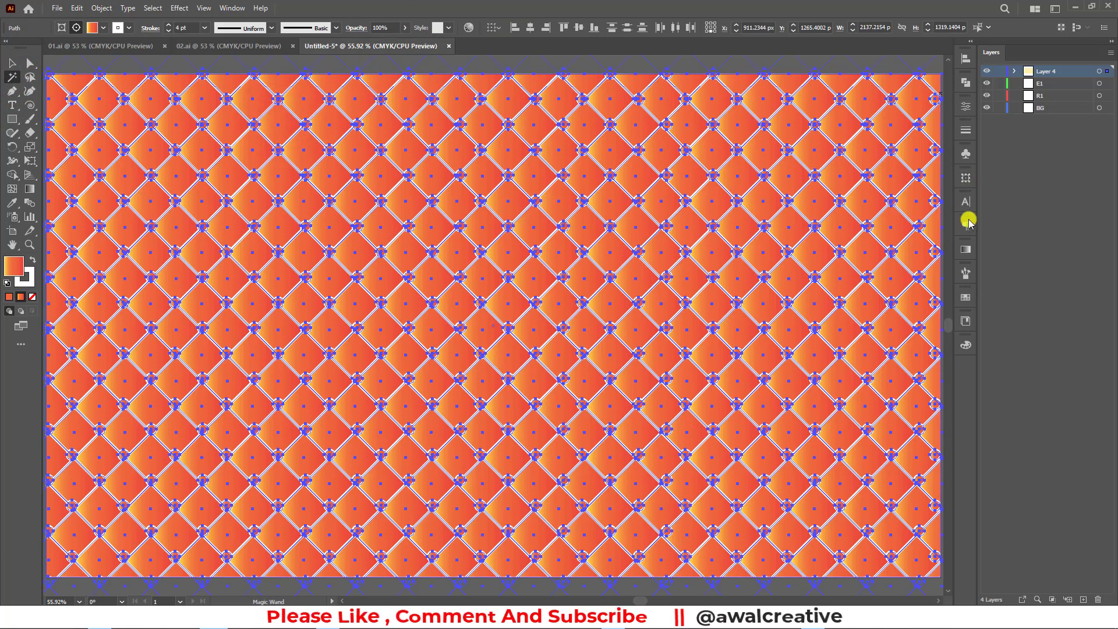
left_click(966, 249)
left_click(844, 264)
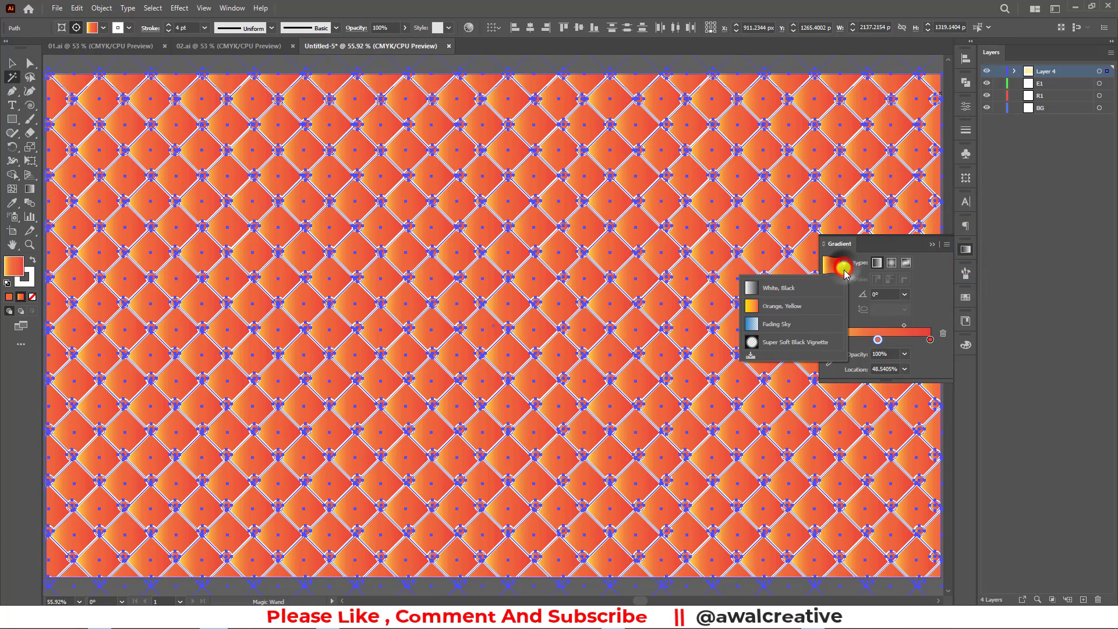
left_click(770, 323)
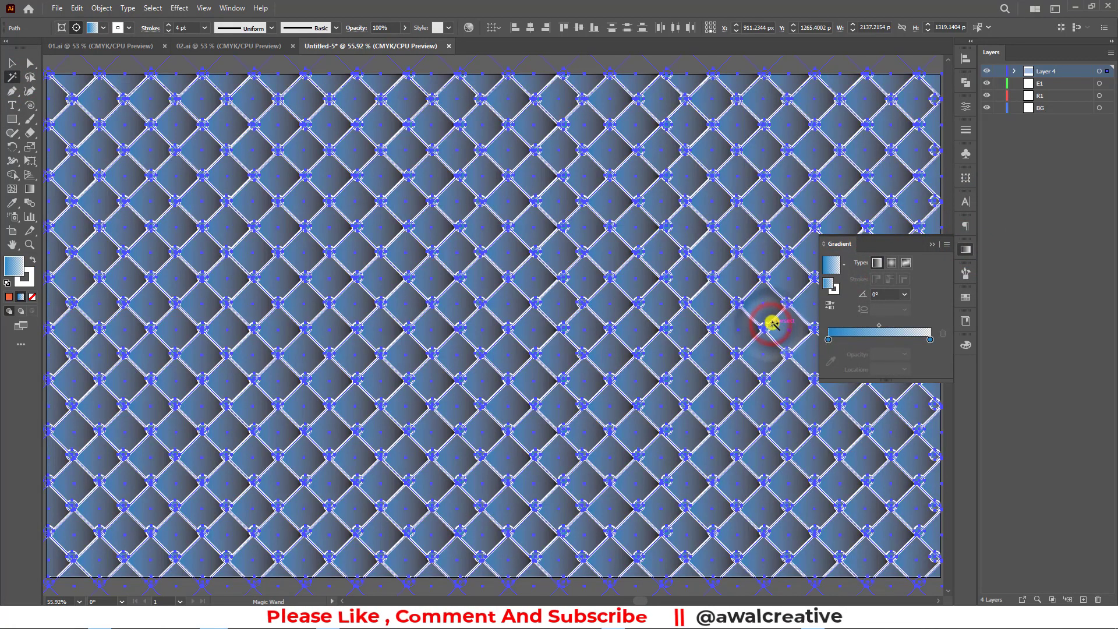
scroll(609, 232, "up", 4)
scroll(511, 132, "up", 1)
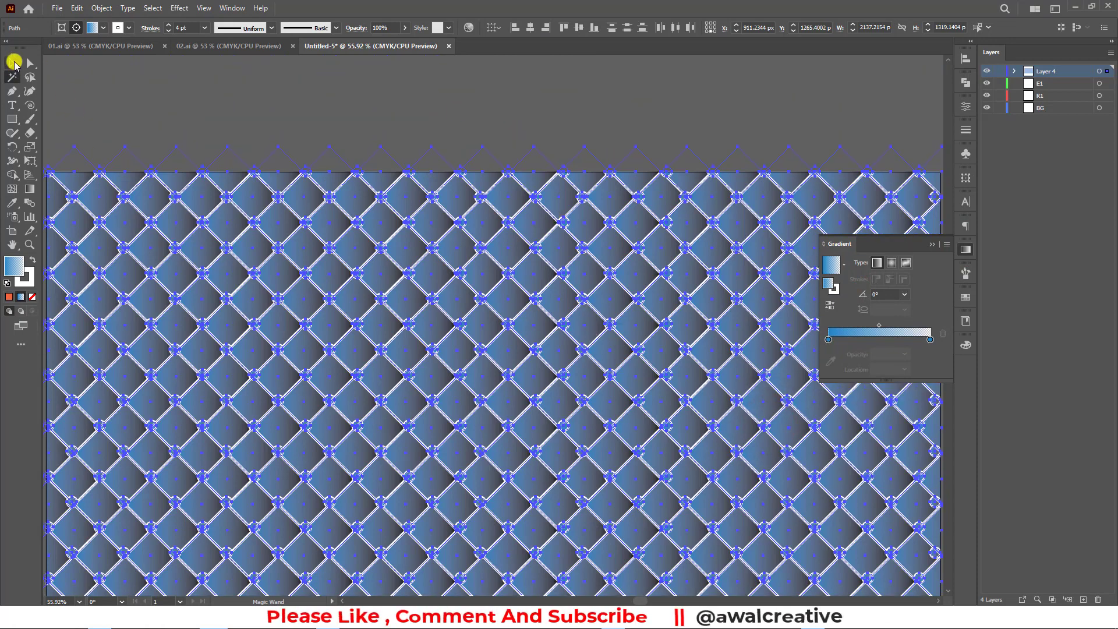
left_click(14, 63)
left_click(351, 103)
scroll(774, 120, "down", 4)
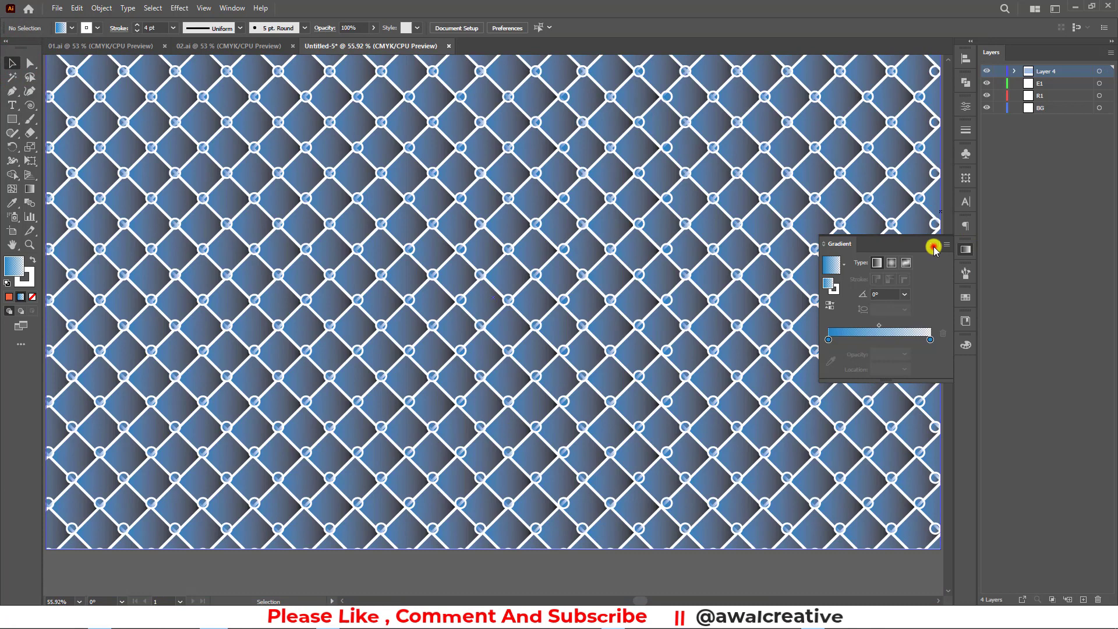
left_click(934, 247)
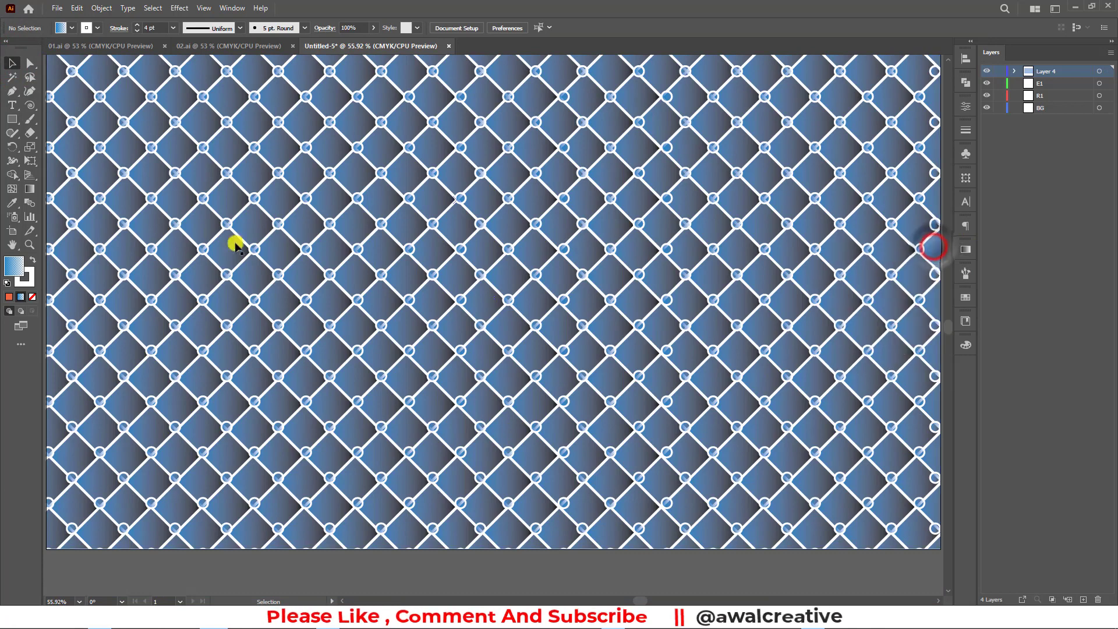
scroll(427, 379, "up", 2)
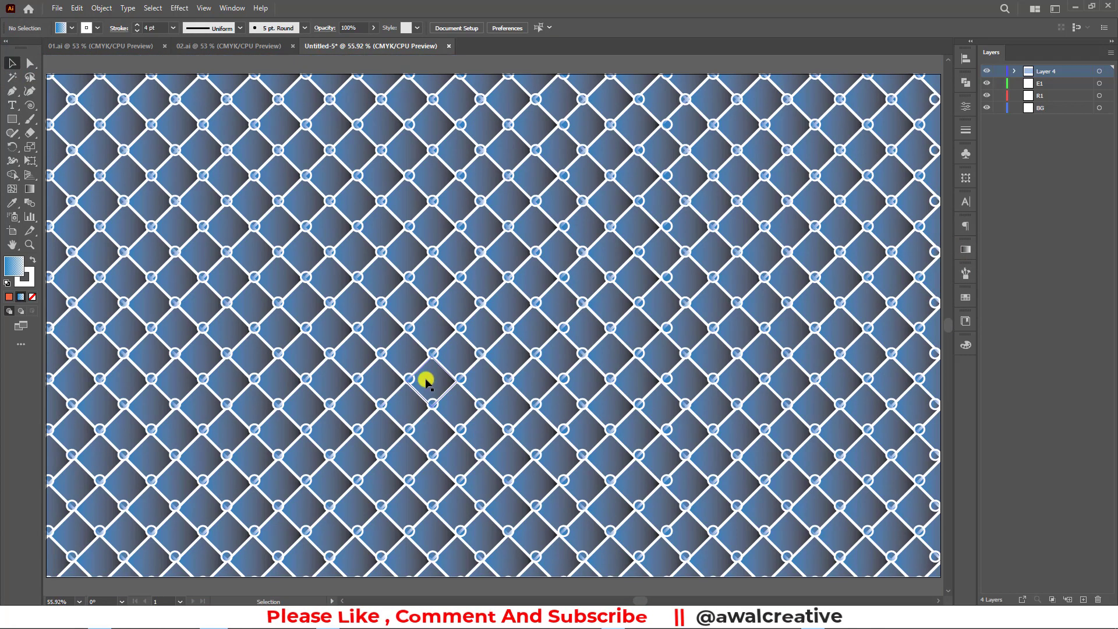
left_click(30, 248)
Zoom out to the full artboard, then view the 02.ai and 01.ai documents
left_click(499, 332, "alt")
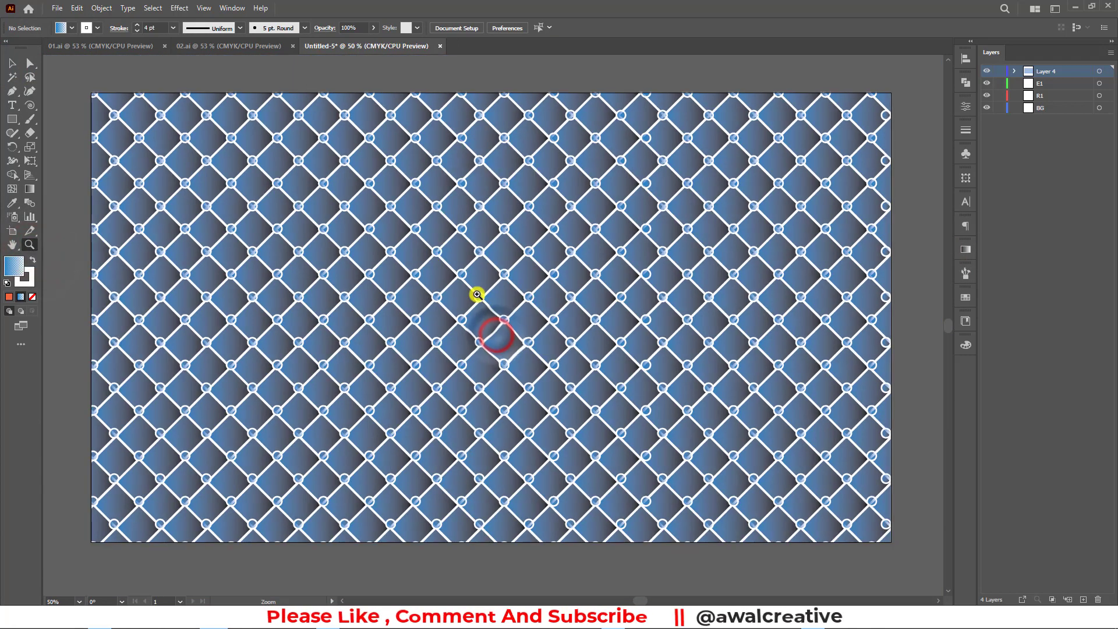
left_click_drag(507, 295, 508, 307)
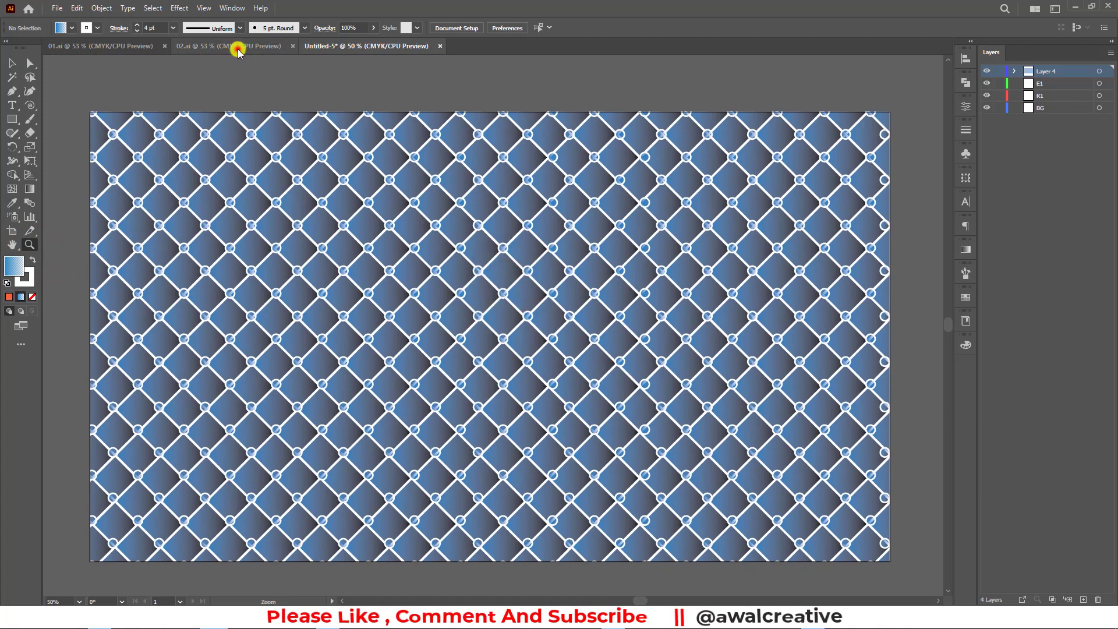
left_click(236, 47)
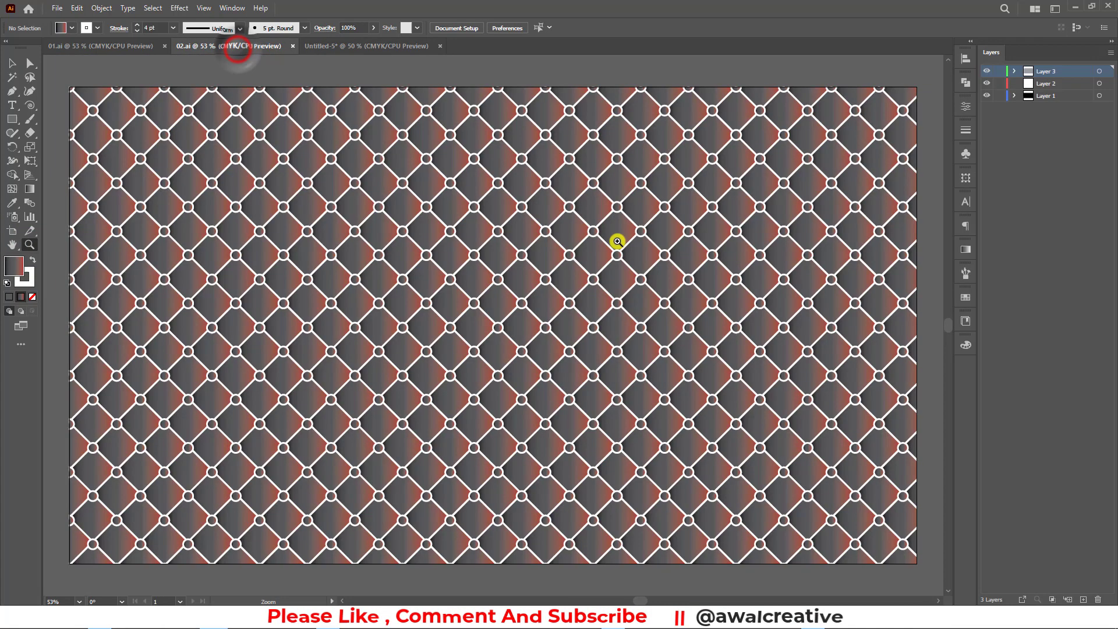
left_click(85, 46)
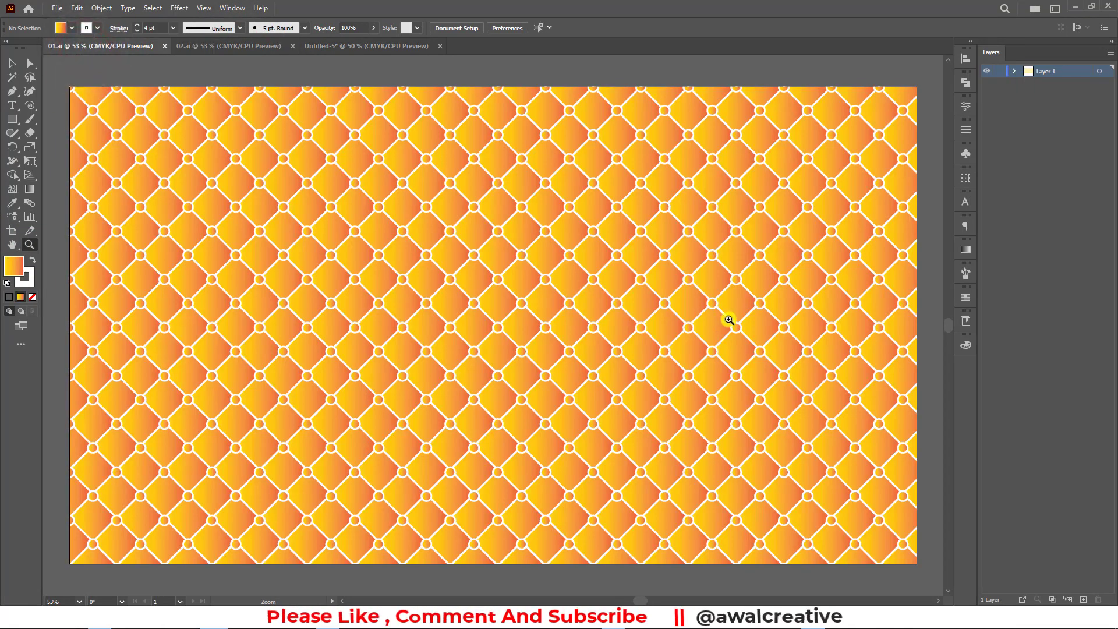